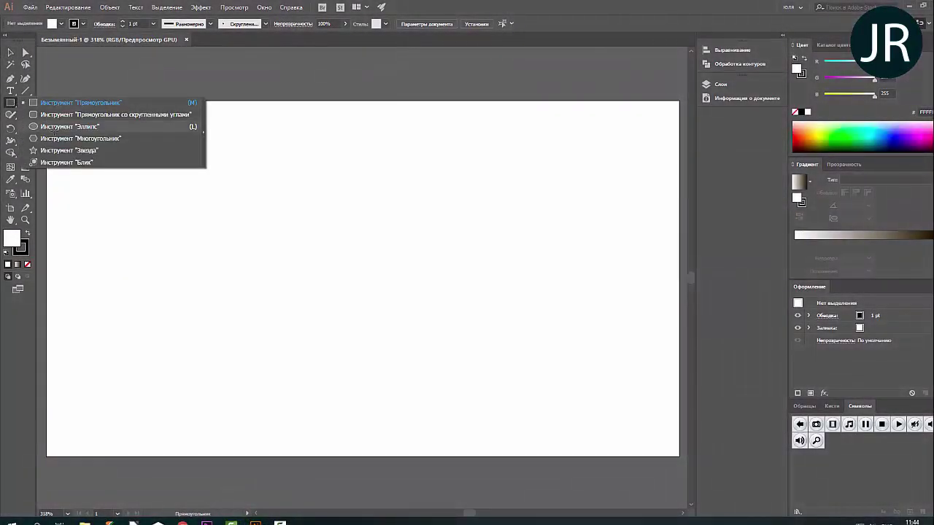
- Draw a tall ellipse in the artboard centre and convert its top anchor to a sharp corner
left_click(69, 126)
left_click_drag(314, 162, 407, 352)
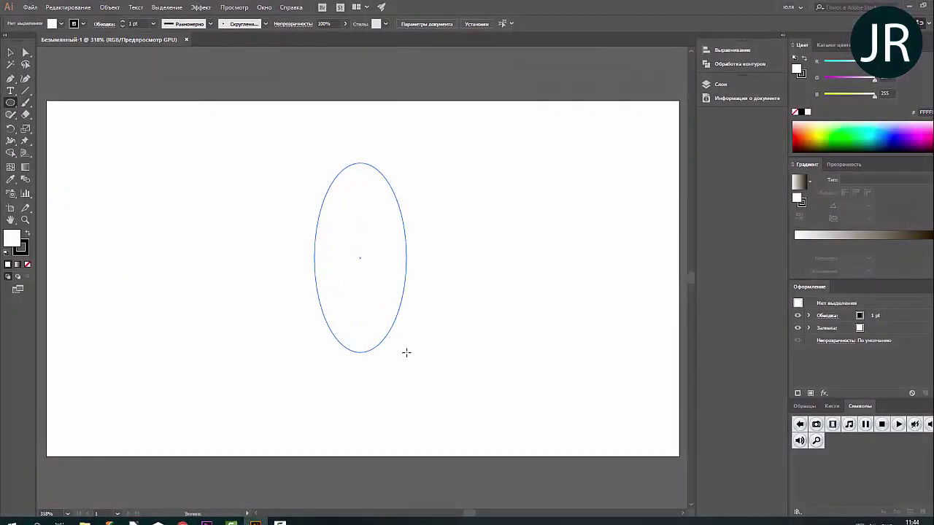
key("a")
left_click(360, 162)
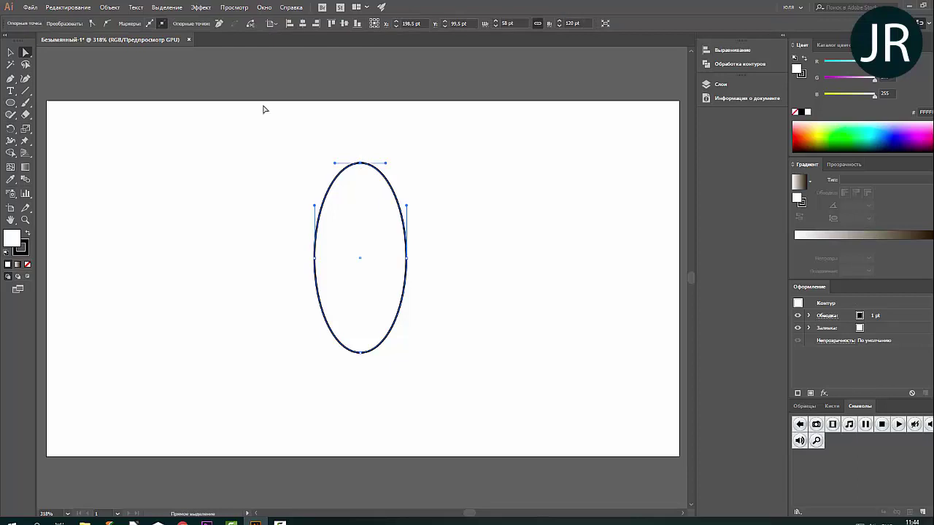
left_click(93, 25)
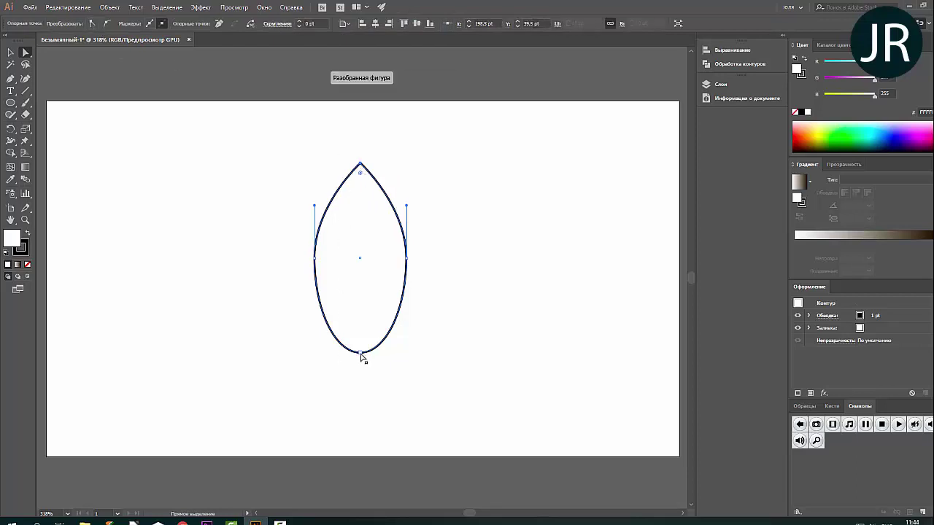
left_click(360, 354)
- Give the leaf a bright green fill with no stroke
left_click(11, 53)
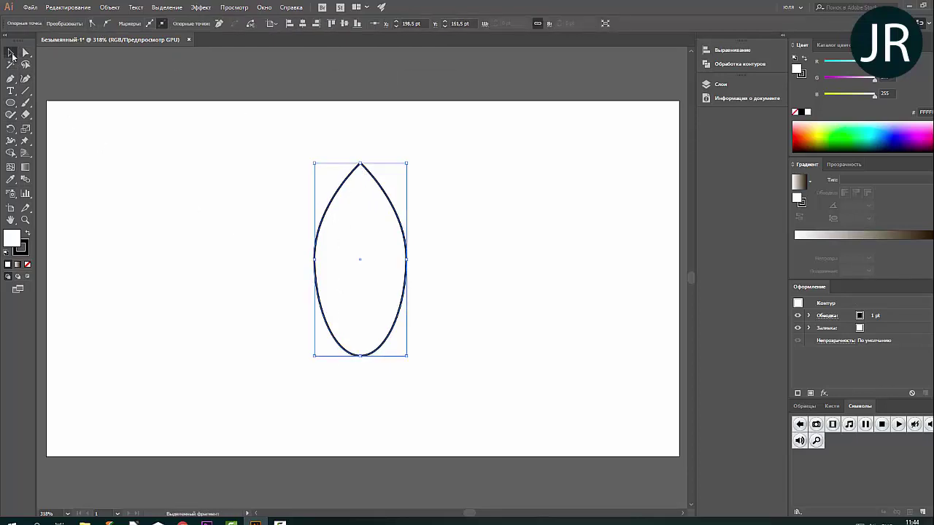
left_click(85, 105)
left_click_drag(227, 112, 431, 263)
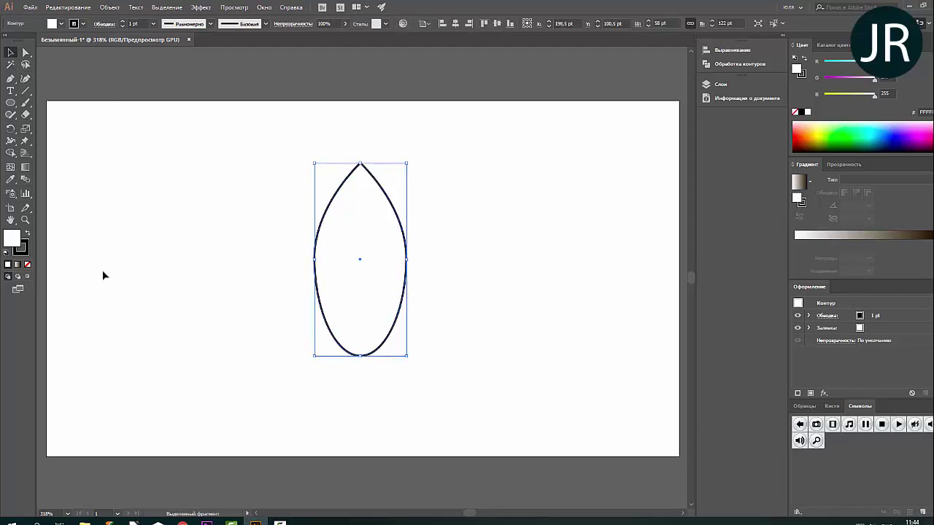
left_click(28, 235)
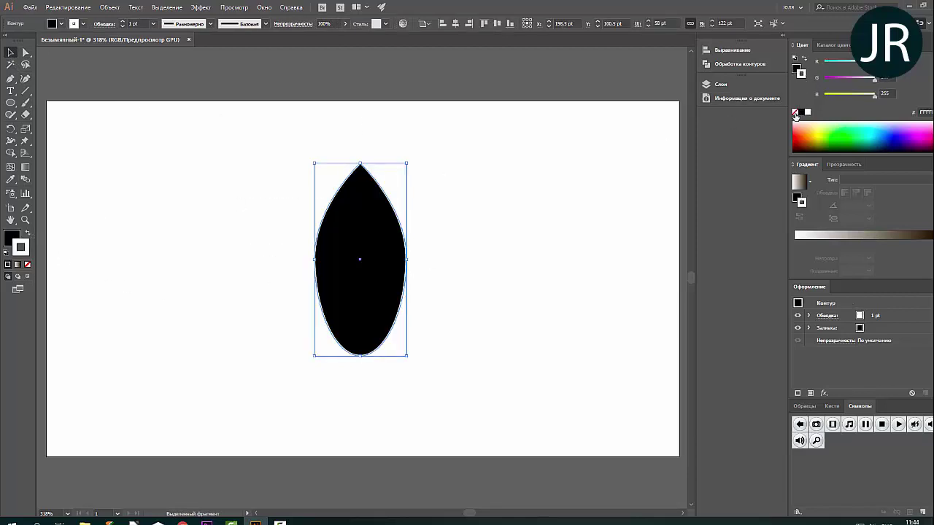
left_click(795, 113)
left_click(856, 138)
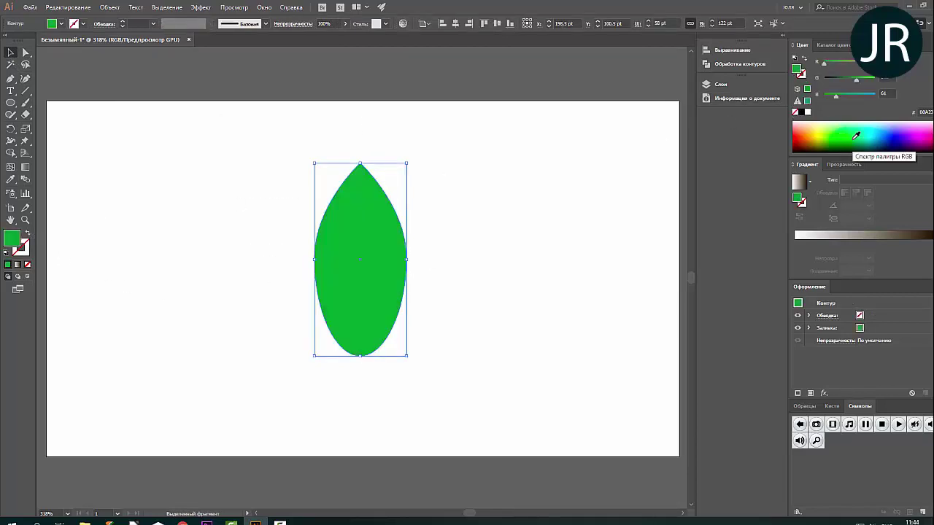
left_click(156, 139)
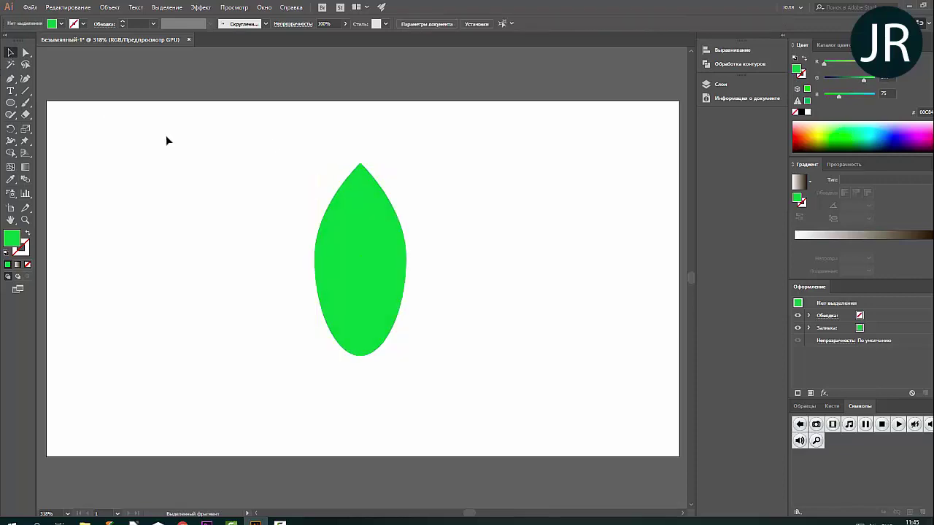
- Copy the leaf left, apply a vertical Flag warp (bend -12%, vertical distortion 31%), and expand its appearance
left_click_drag(363, 238, 251, 229)
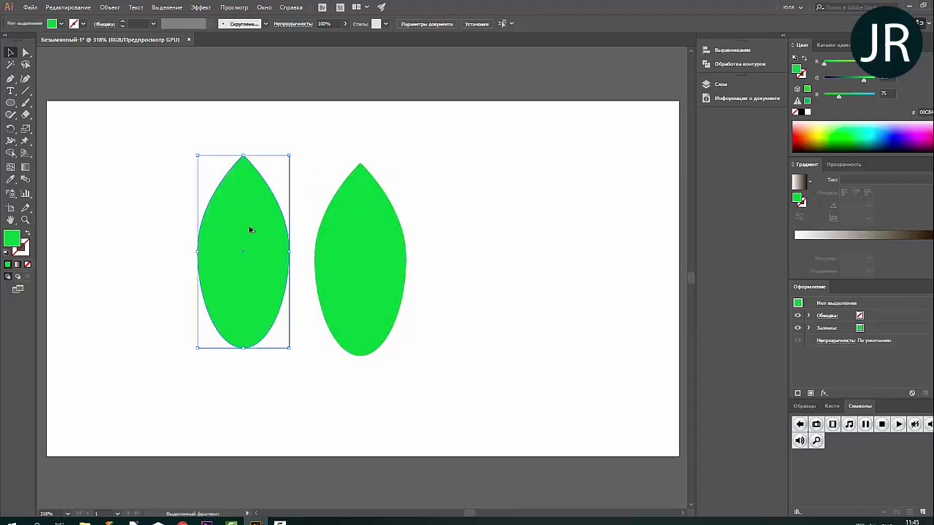
left_click(234, 7)
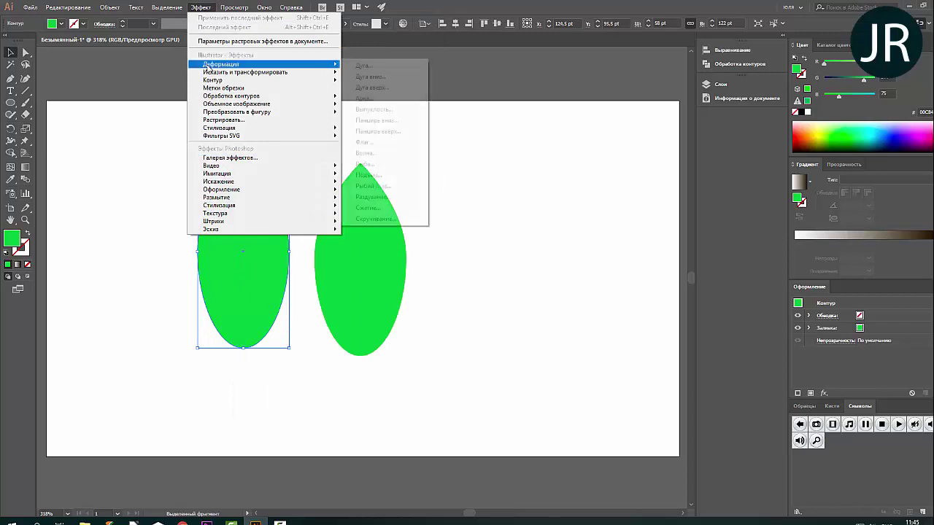
left_click(365, 66)
left_click(689, 119)
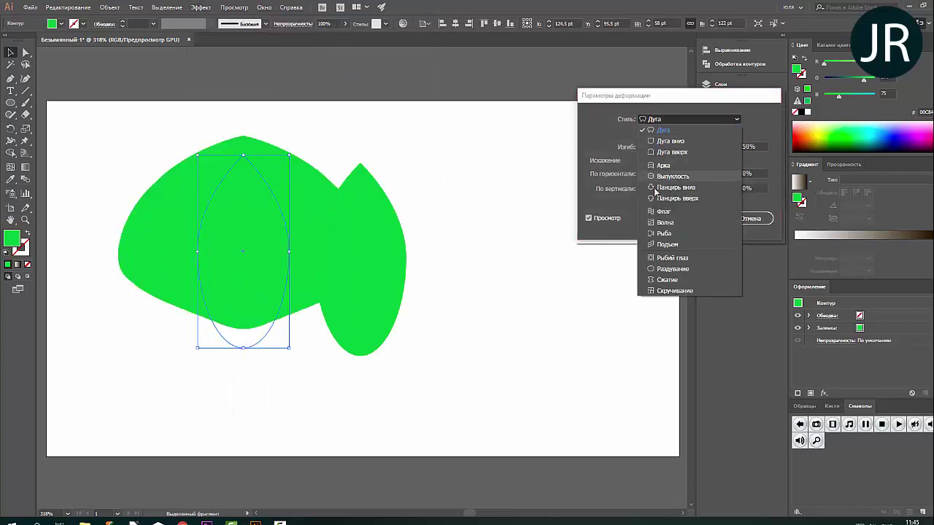
left_click(671, 213)
left_click(699, 133)
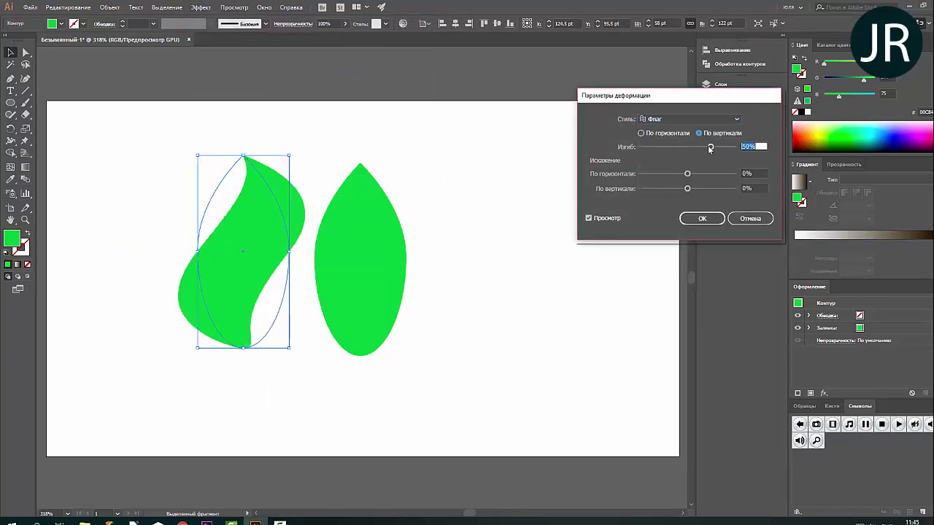
left_click_drag(708, 149, 688, 147)
mouse_move(686, 189)
left_mouse_down()
mouse_move(676, 189)
mouse_move(703, 189)
left_mouse_up()
mouse_move(687, 148)
left_mouse_down()
mouse_move(677, 148)
mouse_move(703, 175)
mouse_move(687, 175)
mouse_move(685, 151)
left_mouse_up()
left_click_drag(703, 189, 703, 191)
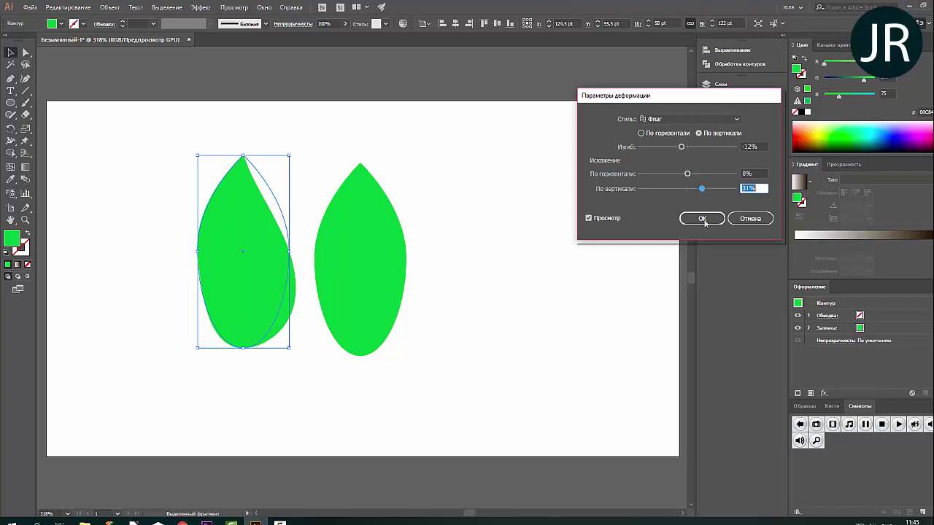
left_click(702, 218)
left_click(107, 10)
left_click(127, 125)
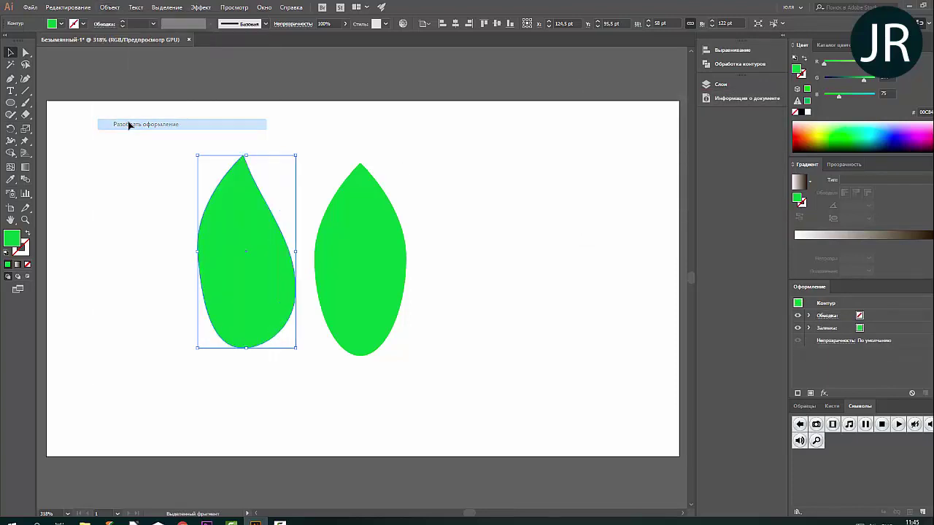
- Draw a white curved vein down the left leaf with the Pencil
left_click(10, 115)
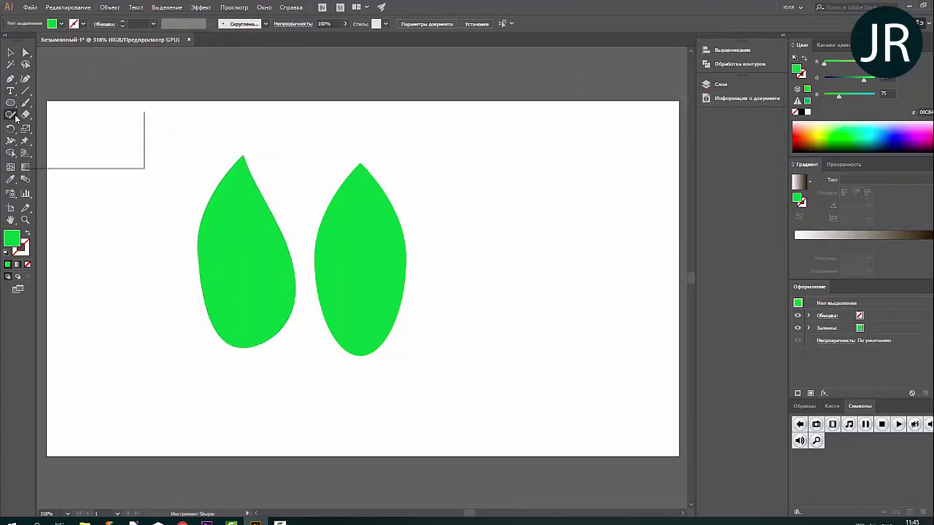
left_click(58, 128)
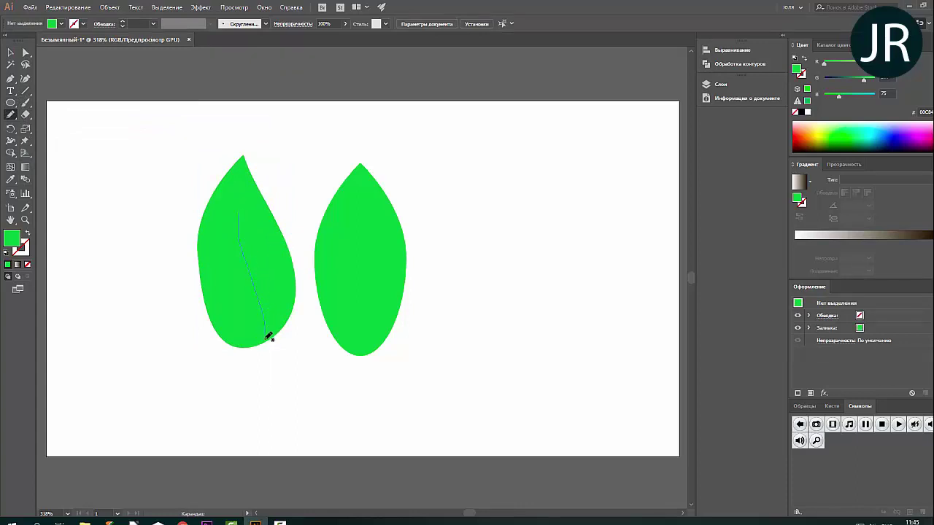
left_click_drag(256, 365, 256, 364)
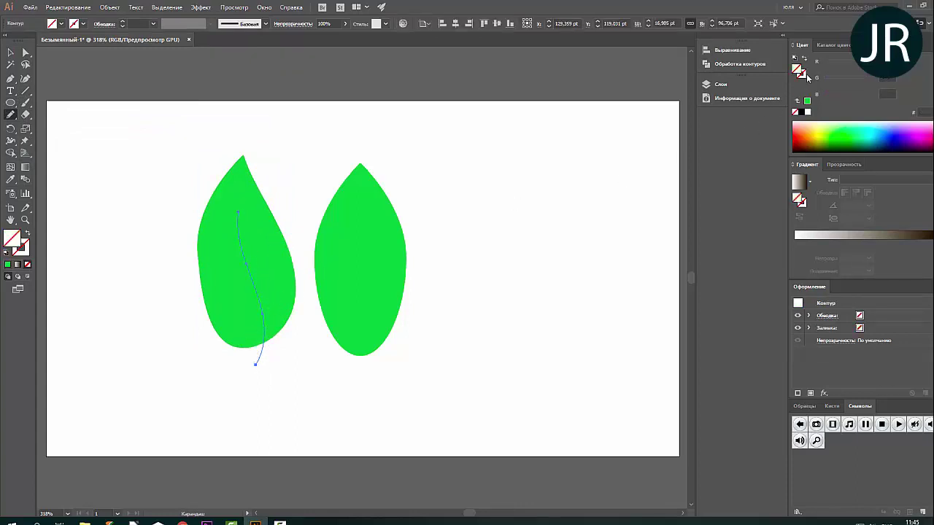
left_click(806, 113)
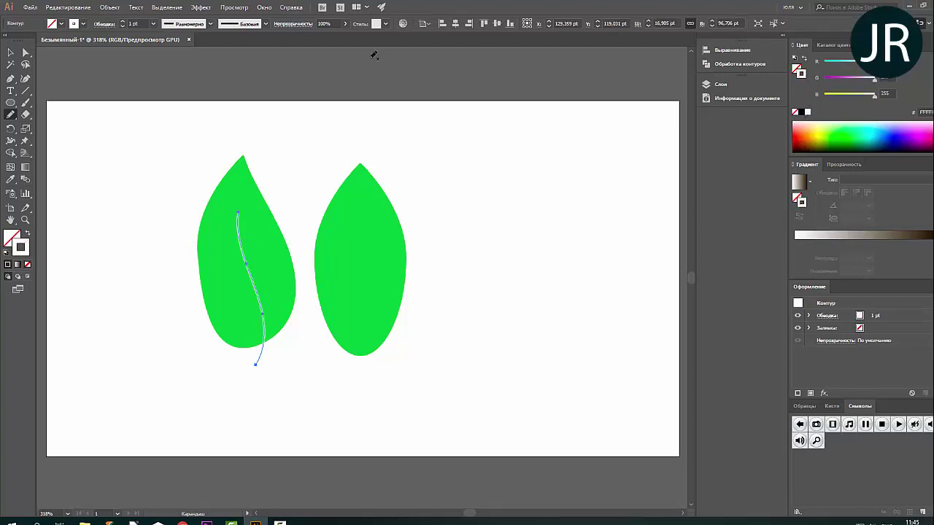
- Give the vein a triangular tapered width profile and a 7 pt stroke weight
left_click(203, 26)
left_click(185, 57)
left_click(210, 24)
left_click(186, 100)
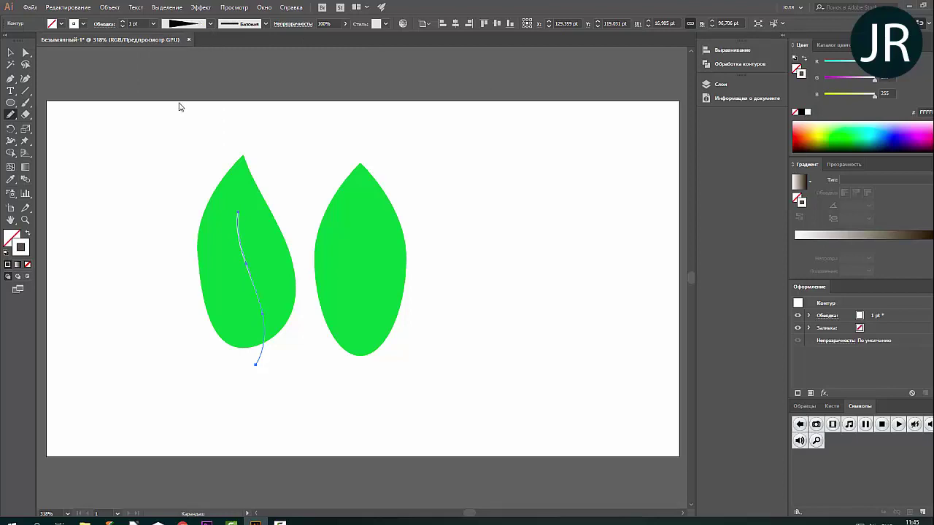
left_click(105, 25)
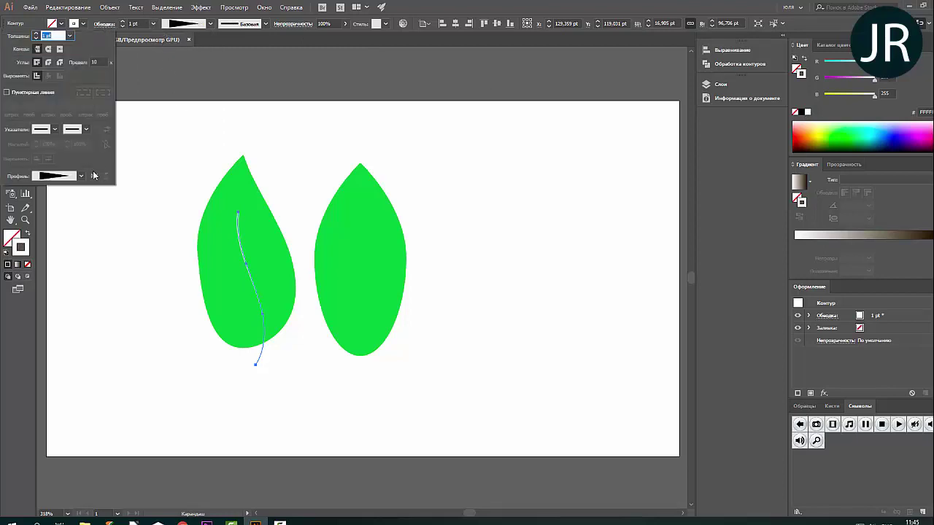
left_click(154, 24)
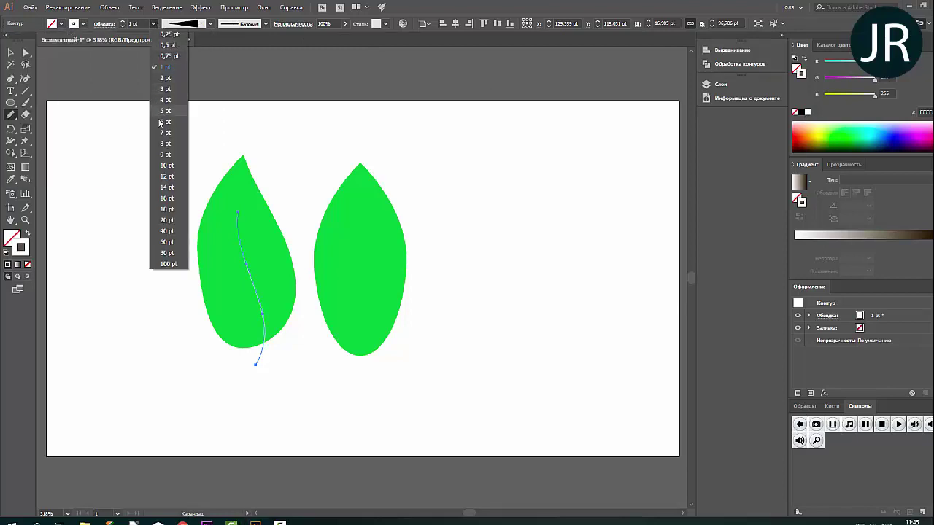
left_click(166, 121)
left_click(11, 53)
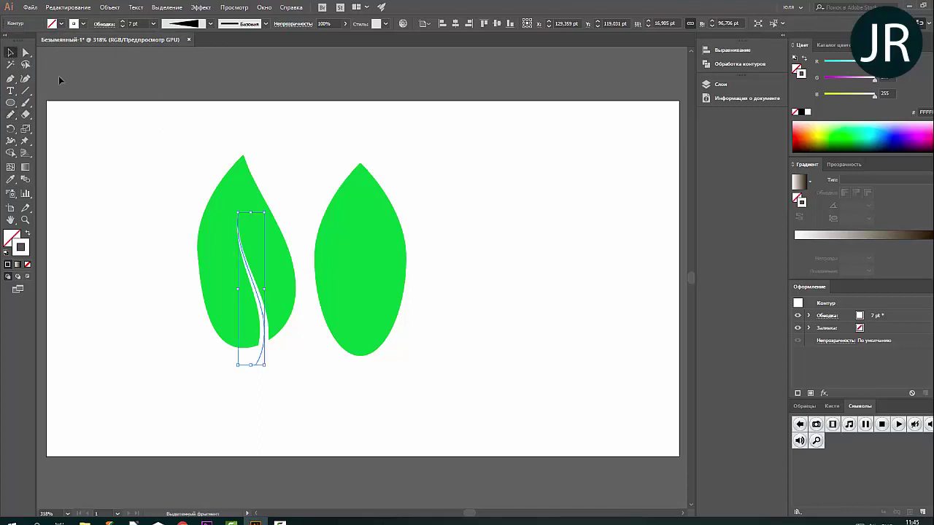
left_click(69, 76)
left_click(252, 337)
- Pull the left leaf's bottom anchors inward so the base tapers toward the vein's end
key("a")
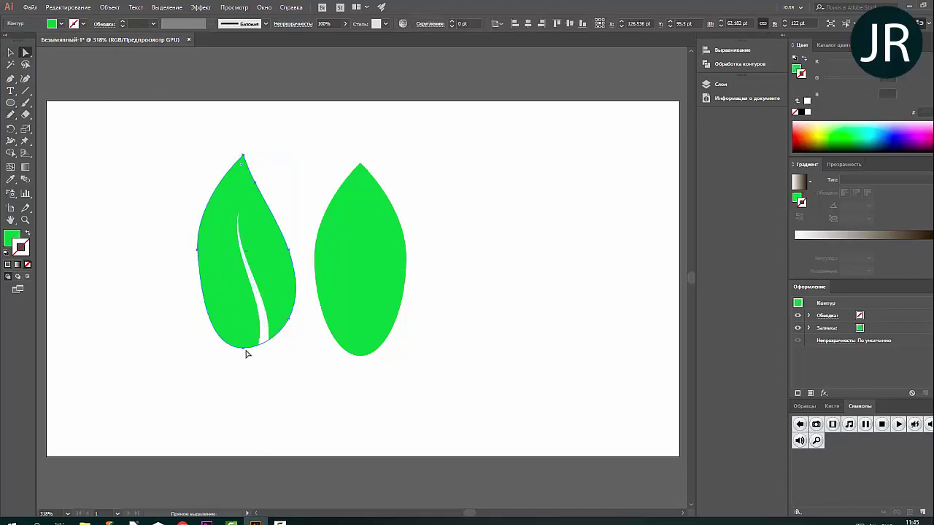
mouse_move(211, 327)
left_mouse_down()
mouse_move(267, 348)
mouse_move(289, 330)
mouse_move(280, 332)
left_mouse_up()
left_click(11, 53)
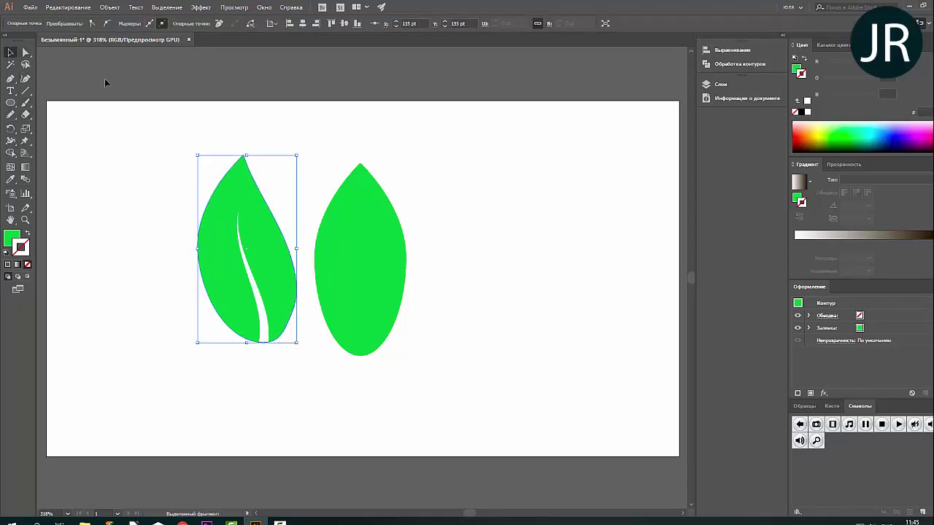
left_click(103, 79)
left_click(271, 252)
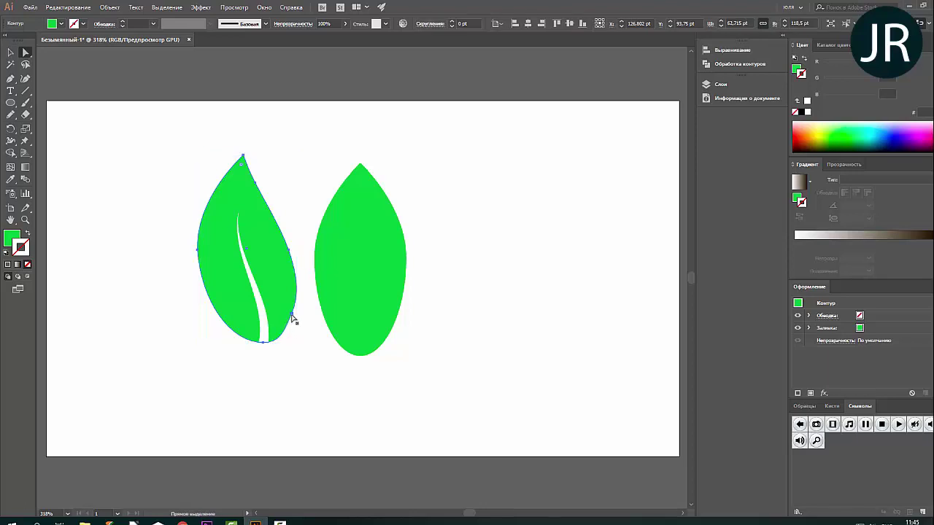
key("a")
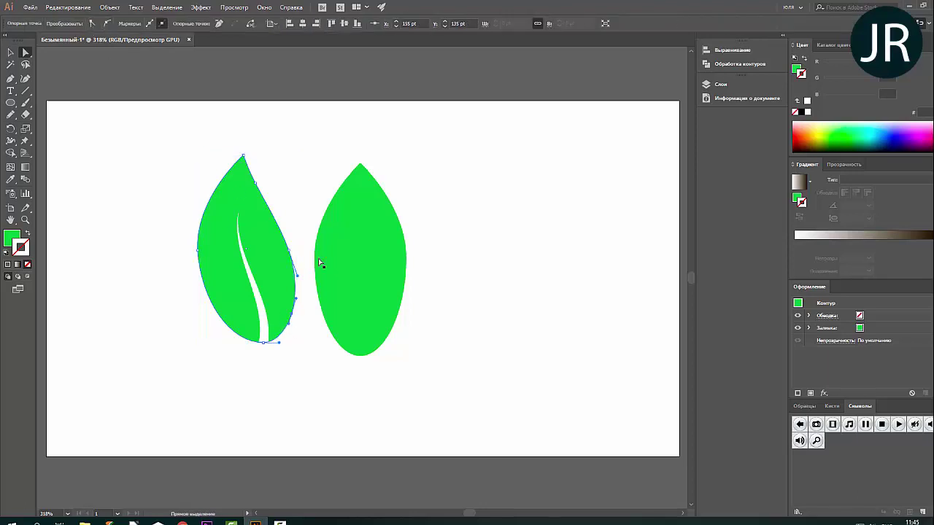
left_click(298, 219)
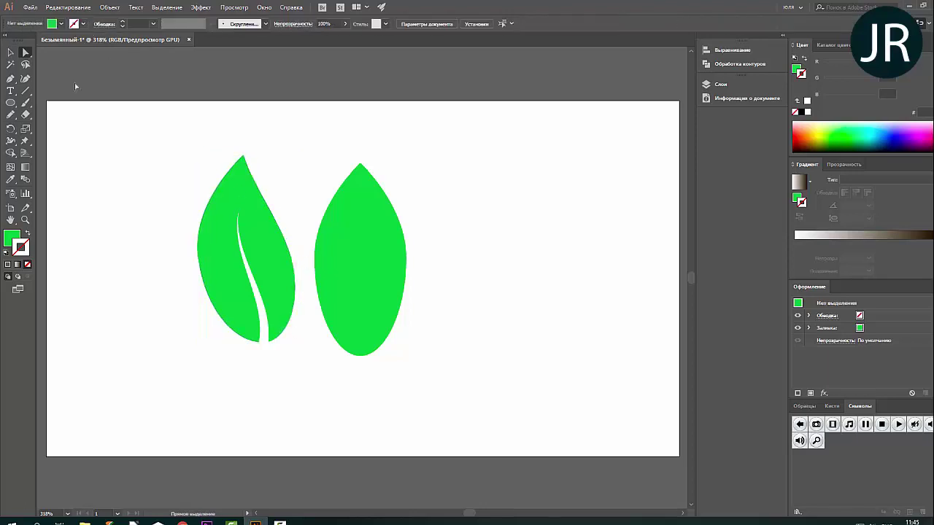
key("v")
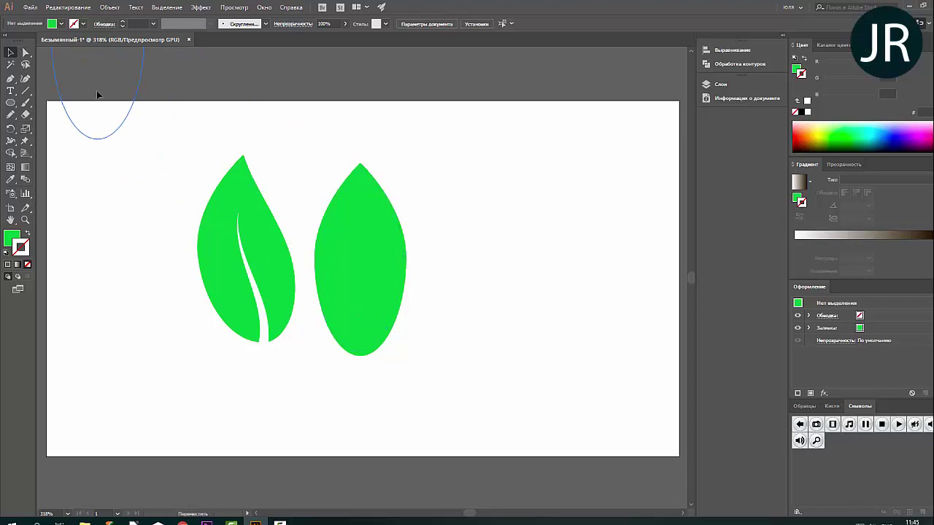
left_click(97, 94)
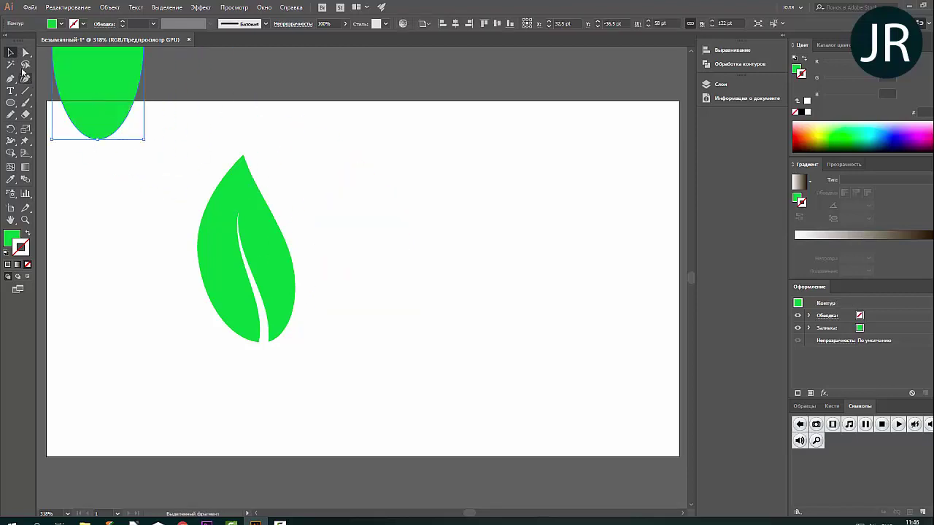
- Thicken the vein stroke to 9 pt and expand it into a filled shape
left_click(255, 288)
left_click(153, 23)
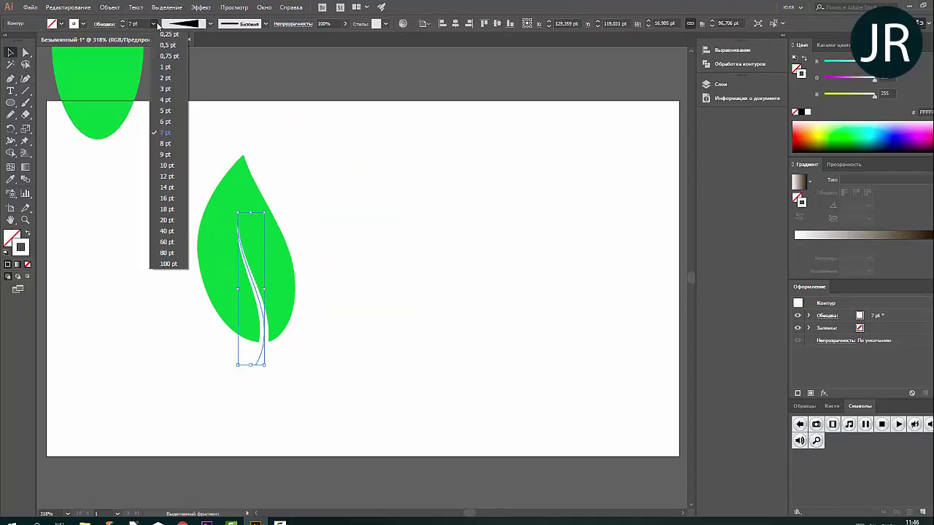
left_click(170, 157)
left_click(234, 148)
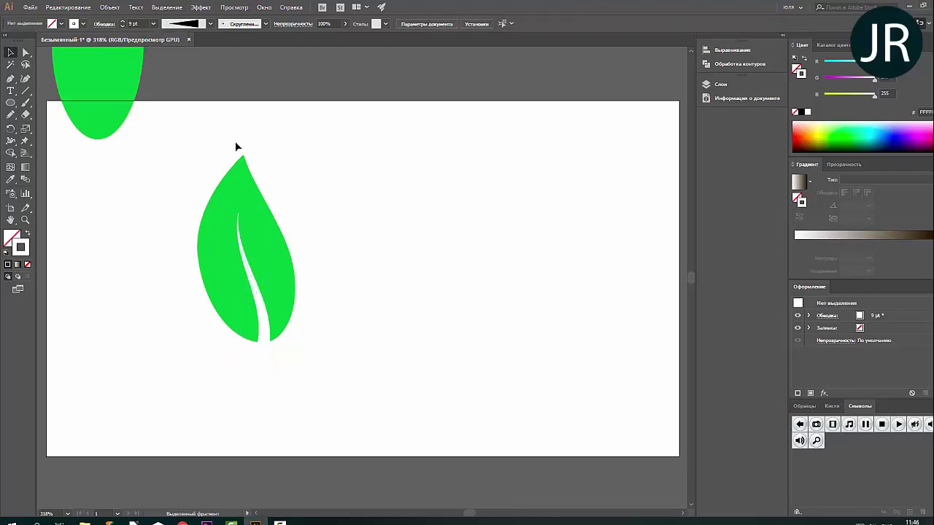
left_click(245, 268)
left_click(109, 7)
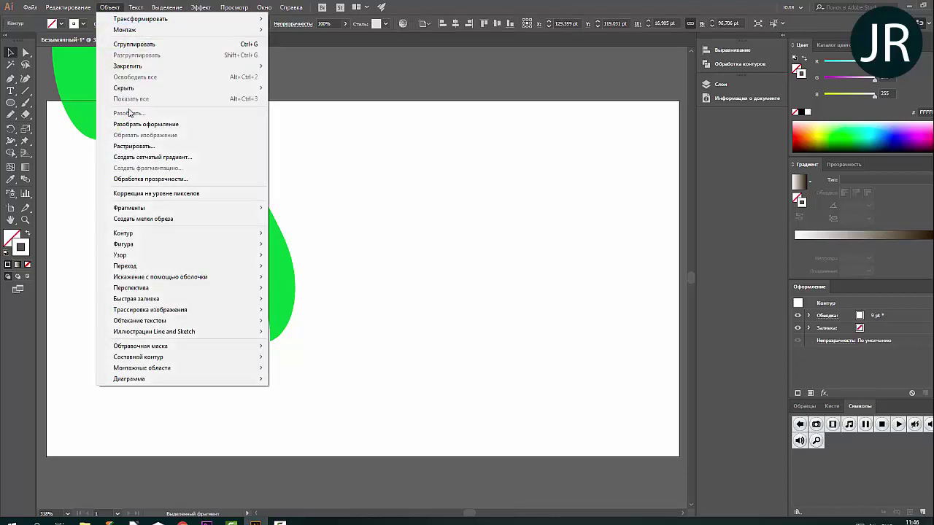
left_click(133, 125)
- Duplicate the leaf and vein to the left, then cut the vein from the right leaf with Minus Front
left_click_drag(155, 161, 280, 271)
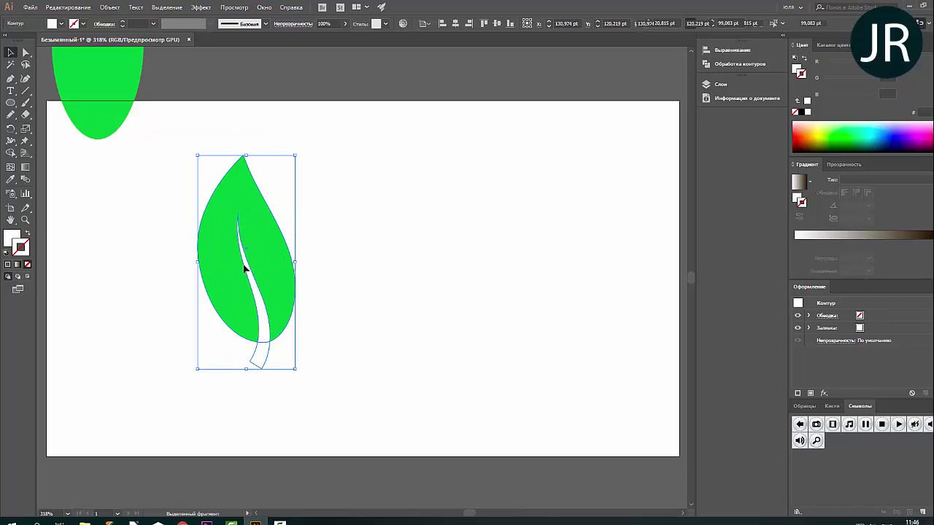
key("ctrl+shift+a")
left_click_drag(267, 271, 141, 268)
left_click(208, 271)
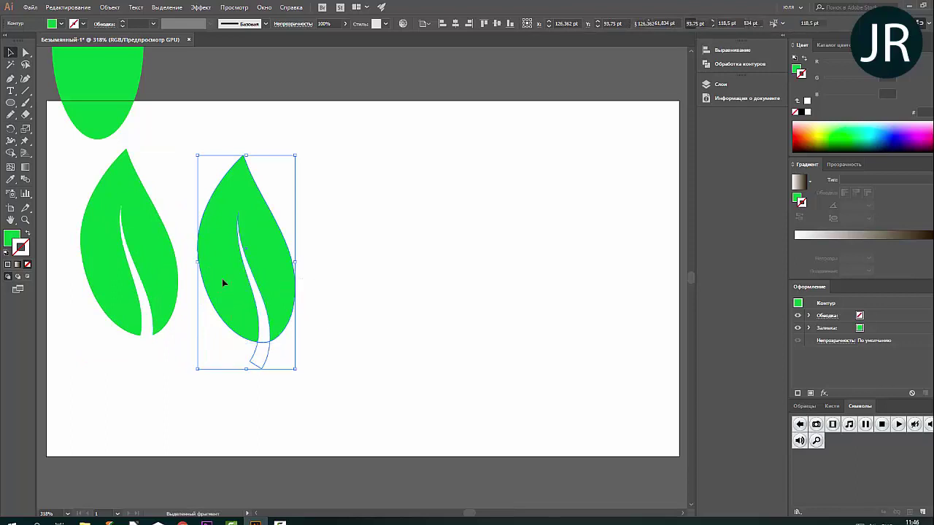
left_click(778, 41)
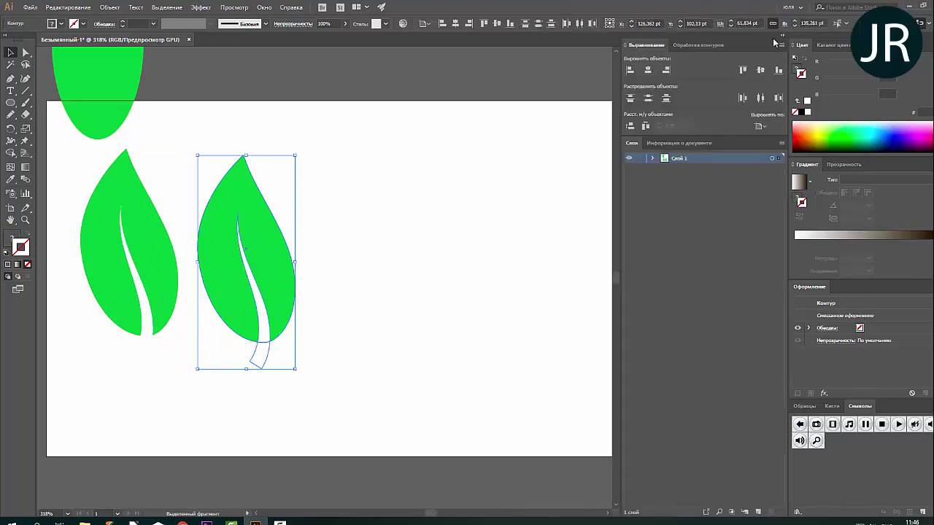
left_click(689, 46)
left_click(649, 70)
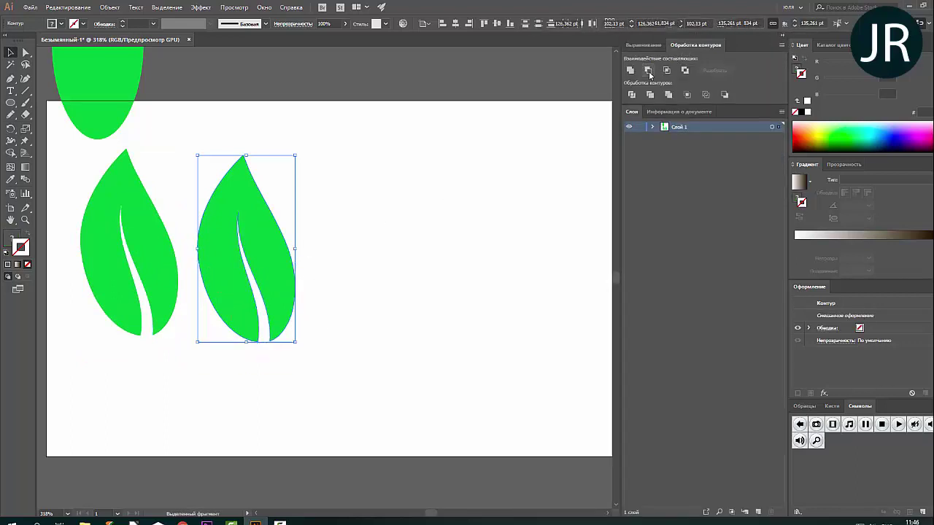
- Shrink the spare veined copy above the artboard and centre the cut-out leaf
left_click(339, 275)
left_click_drag(106, 342, 148, 326)
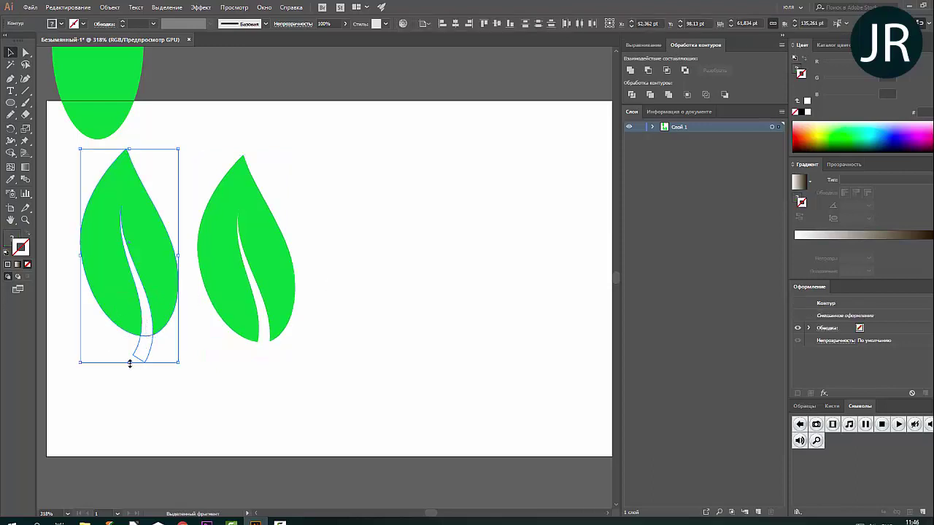
mouse_move(130, 364)
left_mouse_down()
mouse_move(136, 229)
mouse_move(179, 77)
left_mouse_up()
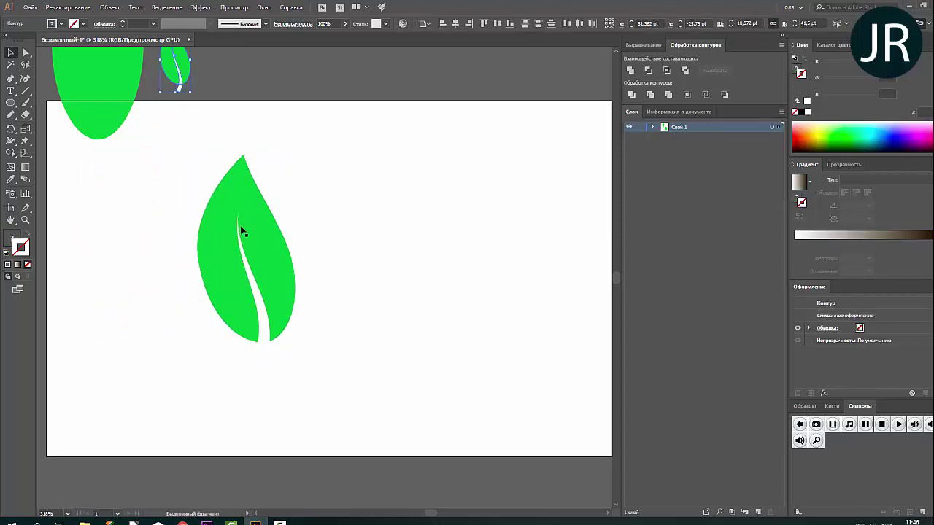
left_click_drag(242, 232, 301, 257)
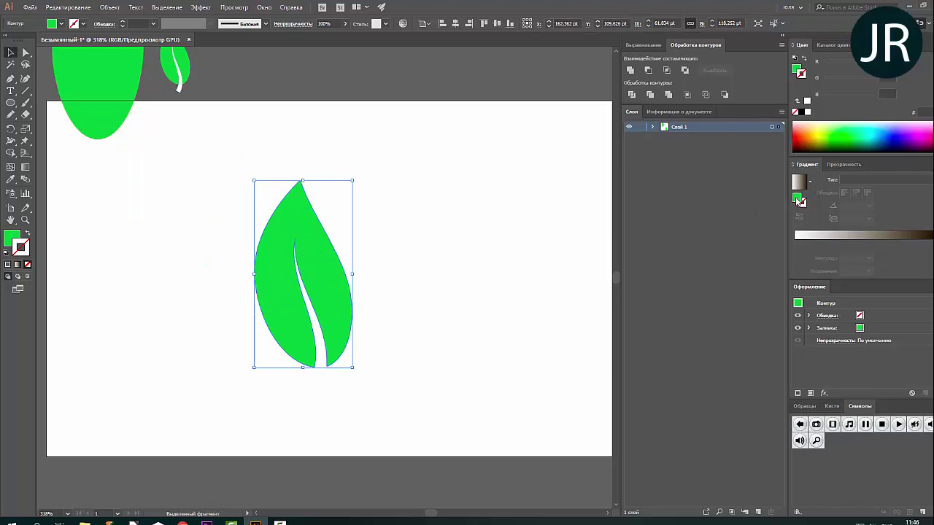
- Fill the leaf with a green linear gradient, removing the white stop
double_click(798, 198)
left_click(410, 187)
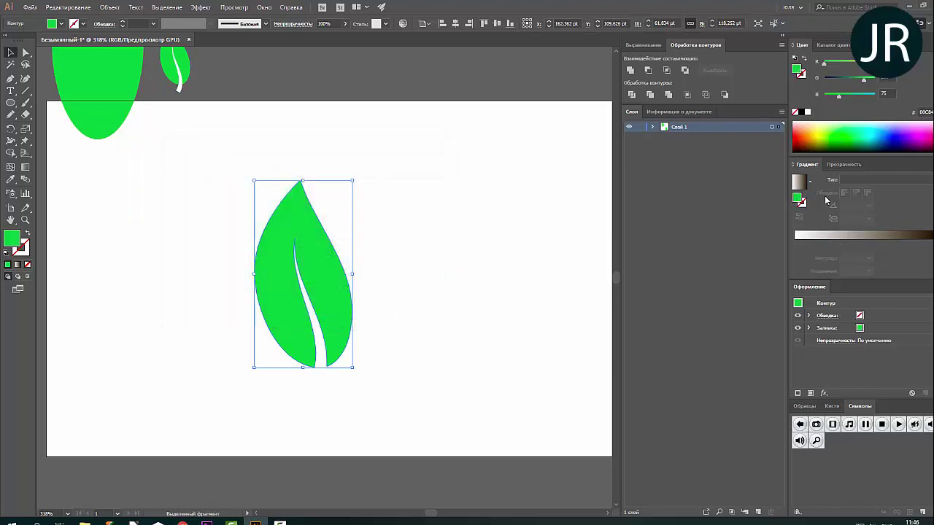
left_click(838, 235)
left_click(878, 243)
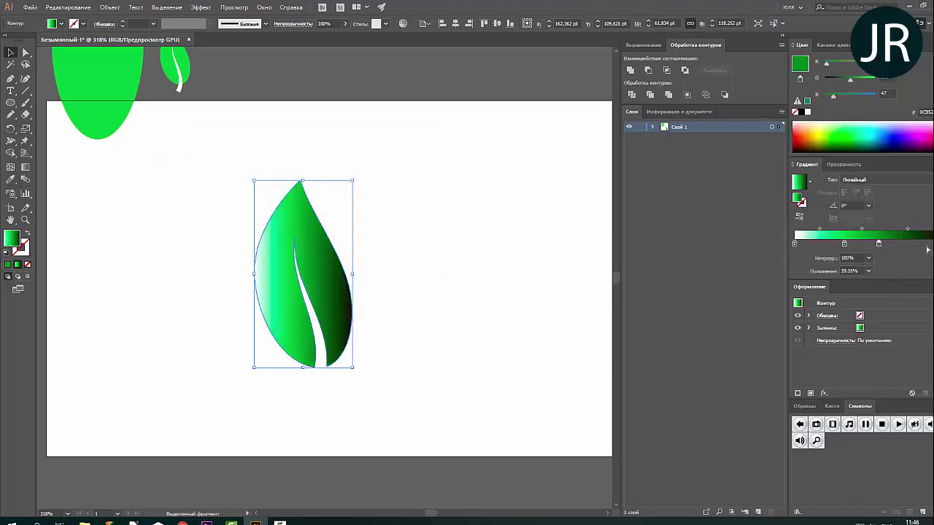
mouse_move(794, 244)
left_mouse_down()
mouse_move(822, 257)
mouse_move(794, 243)
left_mouse_up()
left_click_drag(878, 245, 933, 245)
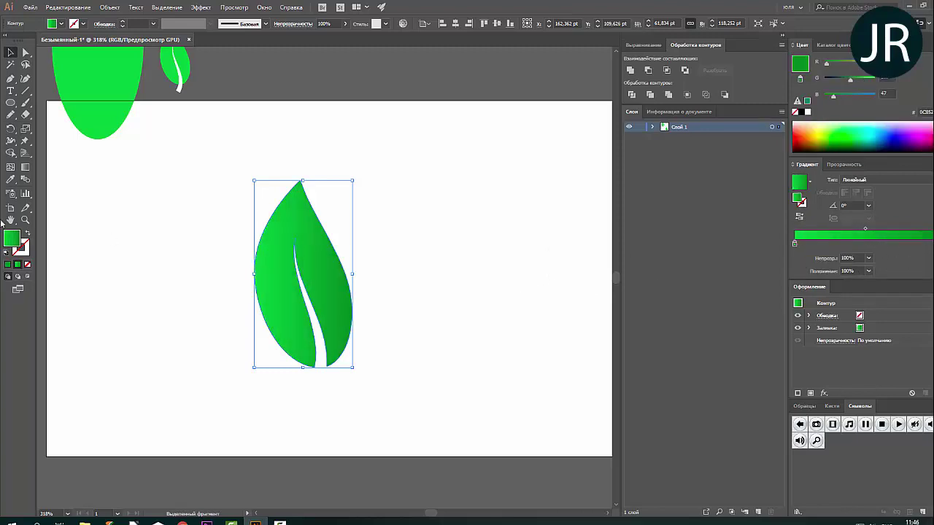
- Angle the gradient diagonally at -66.3° down the leaf and place a copy beside it
left_click(25, 167)
left_click_drag(267, 211, 337, 372)
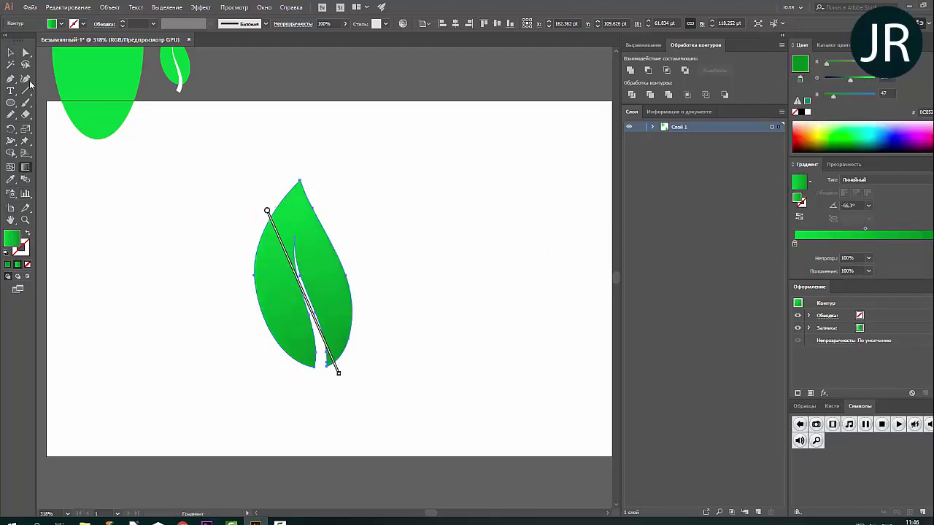
left_click(11, 53)
mouse_move(318, 270)
left_mouse_down()
mouse_move(198, 260)
mouse_move(345, 257)
left_mouse_up()
- Recolour the copied leaf's gradient tip stop to blue-cyan
left_click(793, 244)
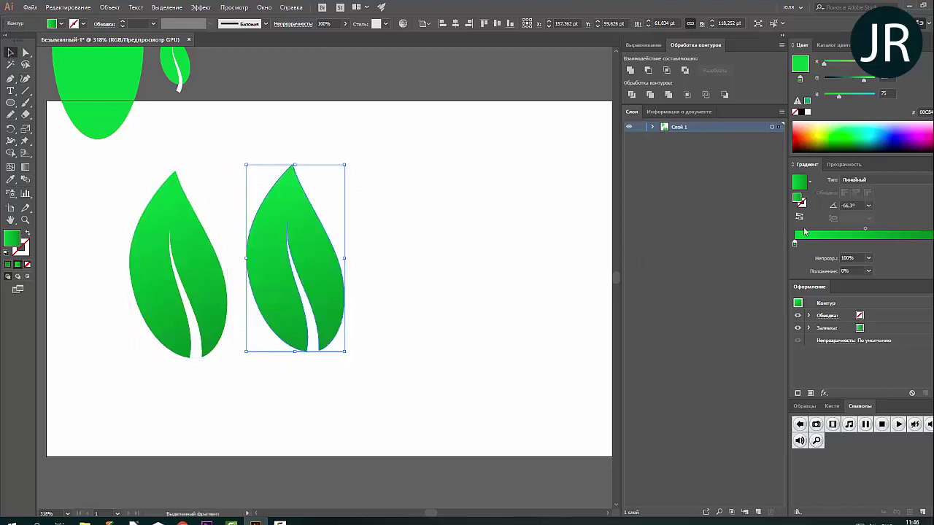
left_click(877, 131)
left_click(879, 132)
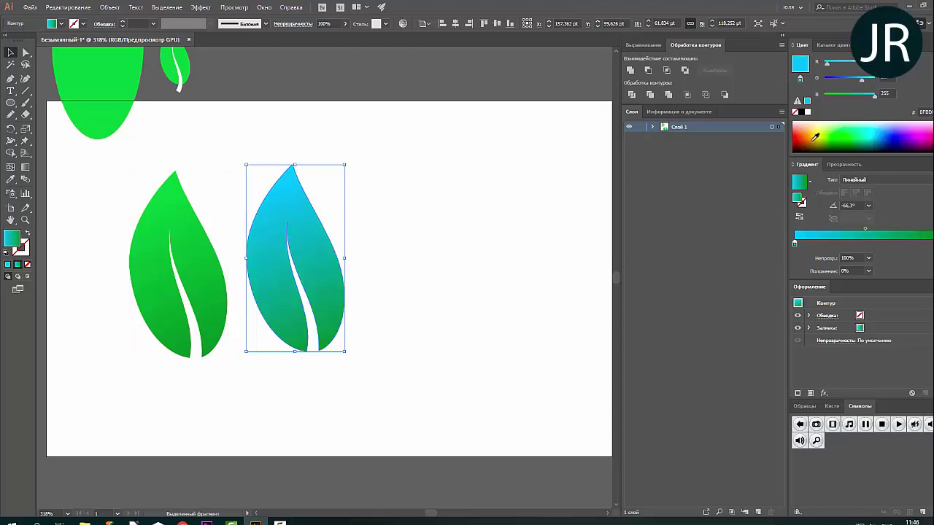
left_click(878, 129)
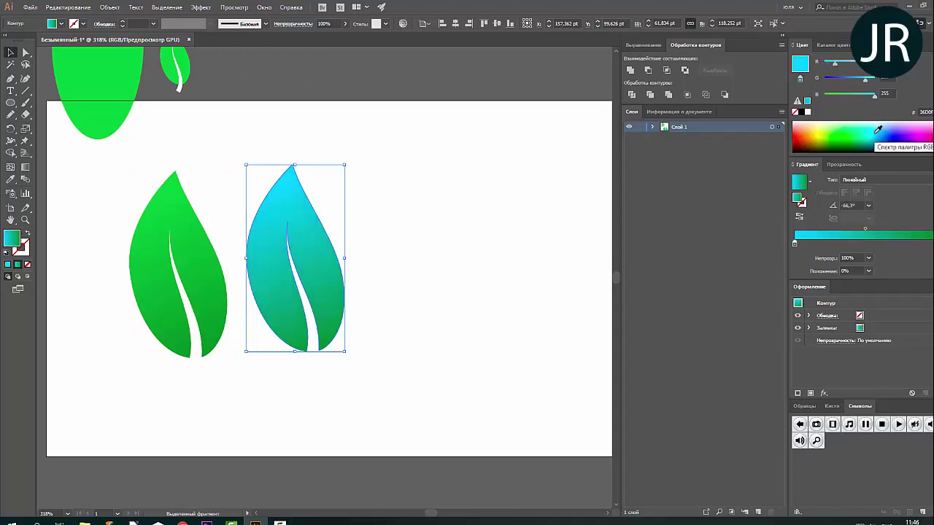
left_click(879, 130)
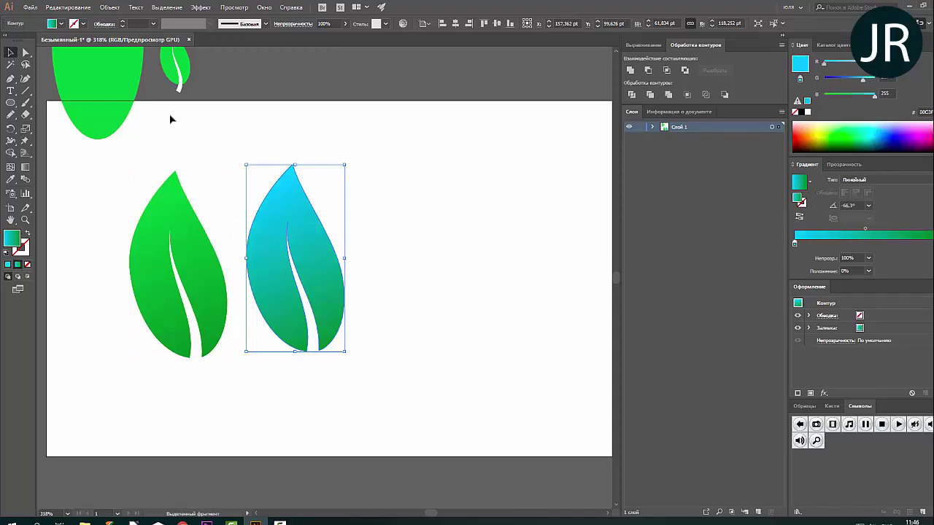
left_click(222, 118)
- Add two more leaf copies to the right with aqua and bright green tips
left_click_drag(303, 237, 432, 229)
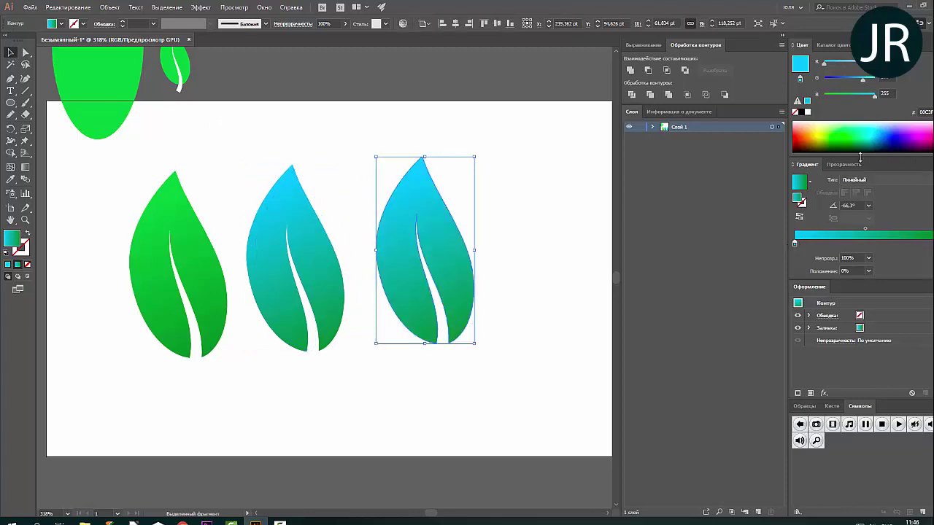
left_click(868, 134)
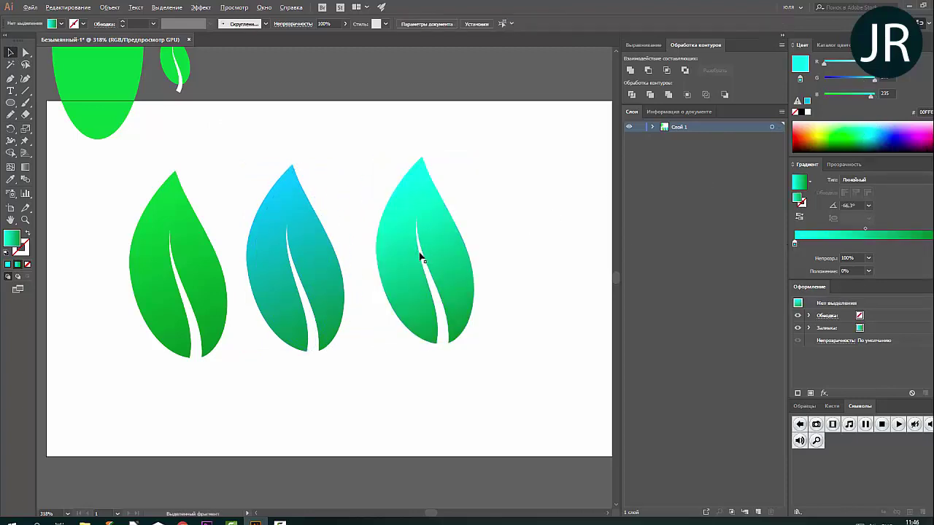
left_click_drag(418, 254, 546, 246)
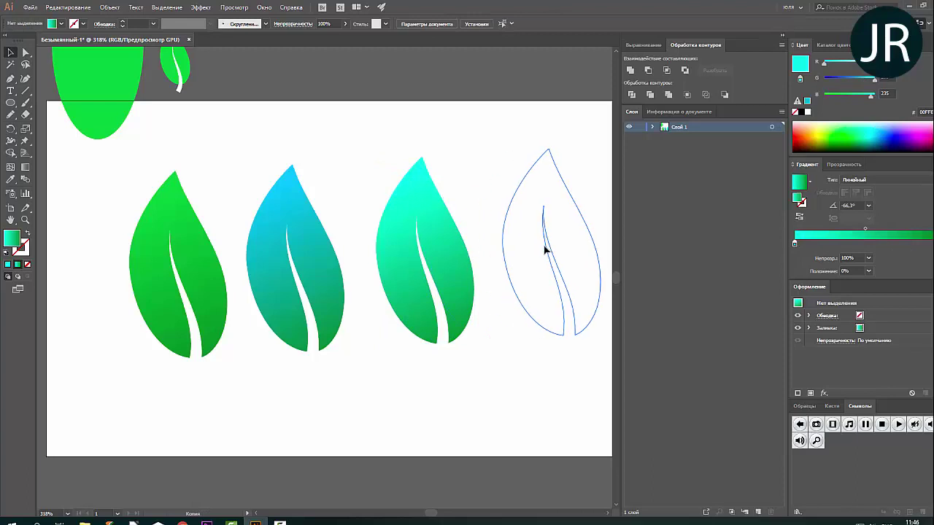
left_click(855, 136)
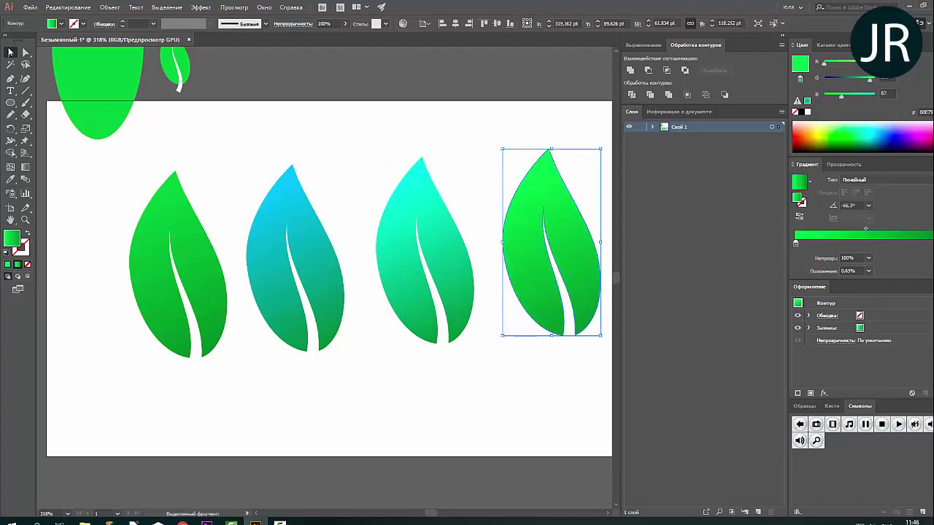
- Select all four leaves and scale them shorter
left_click(59, 134)
left_click_drag(102, 202, 594, 254)
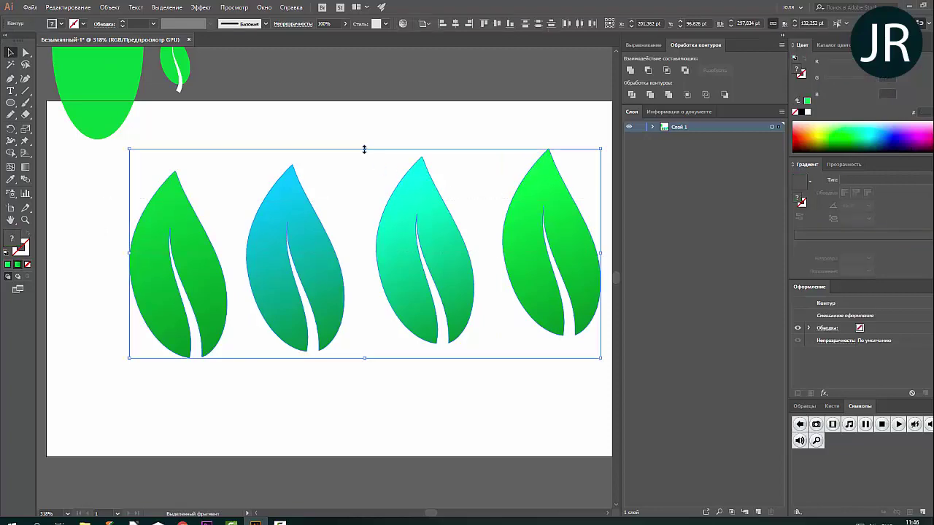
mouse_move(365, 148)
left_mouse_down()
mouse_move(366, 220)
mouse_move(382, 267)
left_mouse_up()
- Narrow the leaf row, copy it upward, and move the original row lower
key("shift+Down")
key("shift+Down")
key("ctrl+shift+a")
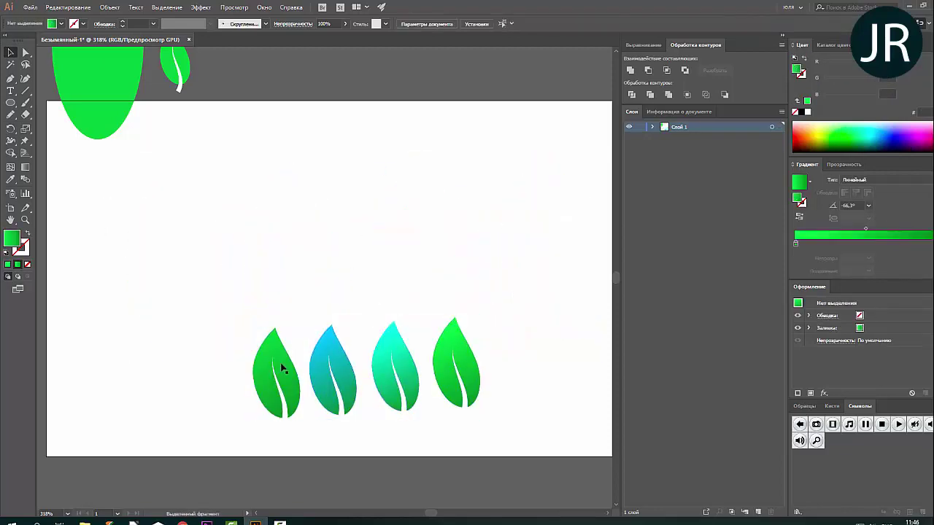
mouse_move(246, 371)
left_mouse_down()
mouse_move(455, 375)
mouse_move(445, 368)
left_mouse_up()
left_click_drag(323, 374, 308, 222)
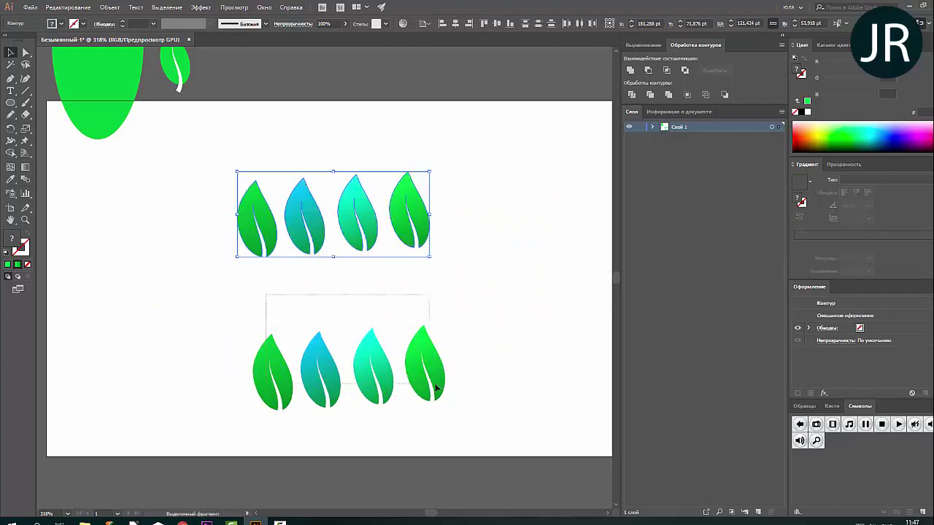
left_click_drag(427, 357, 426, 394)
- Rotate and overlap the blue, green, aqua and right green copied leaves into a fanned cluster
left_click(271, 233)
left_click_drag(300, 212, 294, 227)
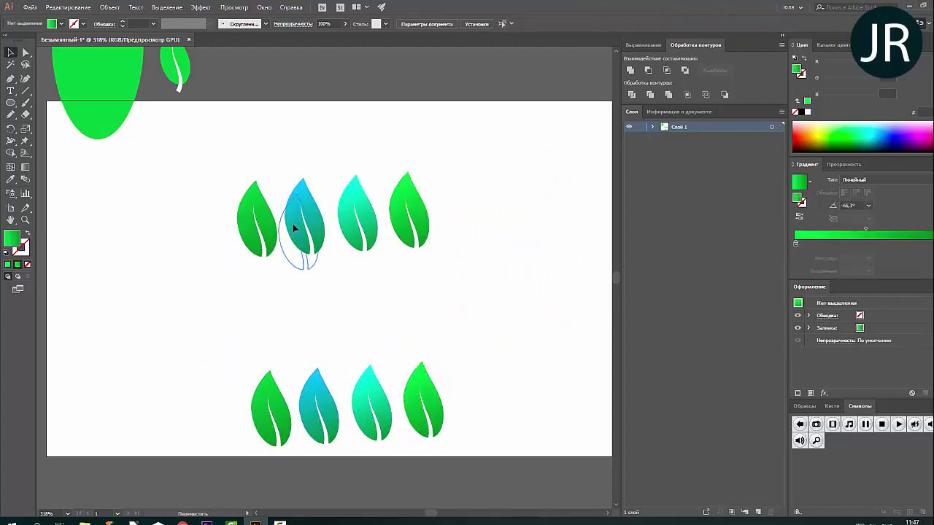
mouse_move(319, 190)
left_mouse_down()
mouse_move(286, 184)
mouse_move(261, 229)
left_mouse_up()
left_click(259, 203)
mouse_move(258, 188)
left_mouse_down()
mouse_move(274, 197)
mouse_move(235, 196)
left_mouse_up()
left_click(223, 212)
left_click_drag(344, 216, 225, 267)
mouse_move(256, 302)
left_mouse_down()
mouse_move(285, 279)
mouse_move(274, 275)
mouse_move(411, 249)
mouse_move(384, 252)
left_mouse_up()
left_click(410, 248)
mouse_move(439, 202)
left_mouse_down()
mouse_move(275, 273)
mouse_move(281, 291)
left_mouse_up()
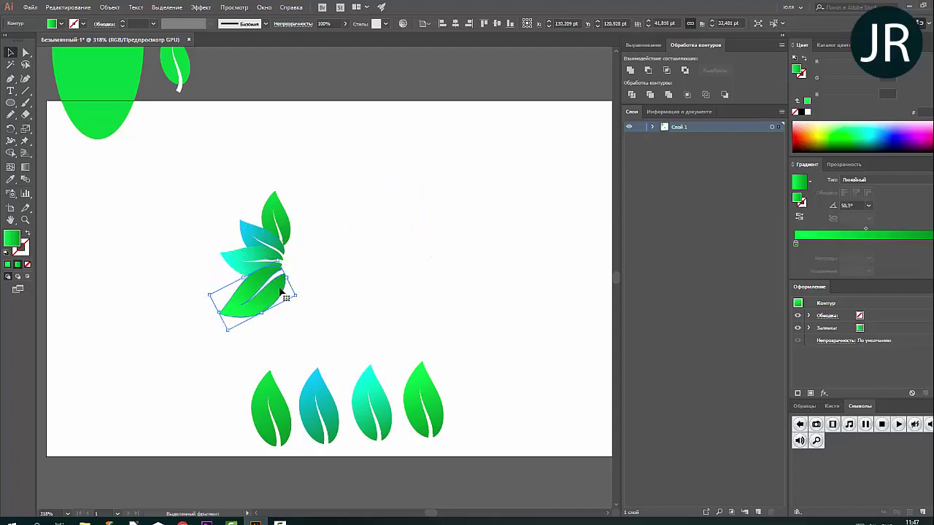
left_click(309, 258)
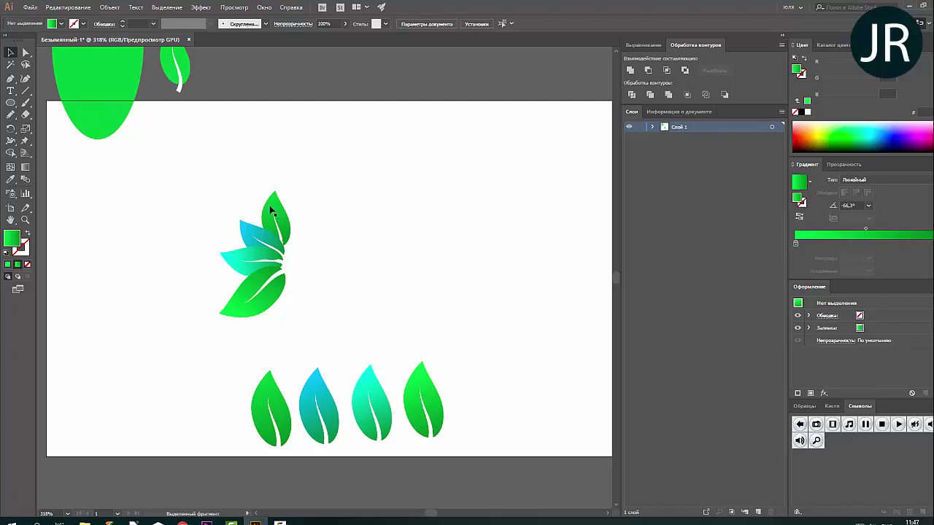
- Copy a leaf onto the artboard and set its blend mode to Overlay
left_click_drag(177, 80, 370, 219)
left_click(844, 164)
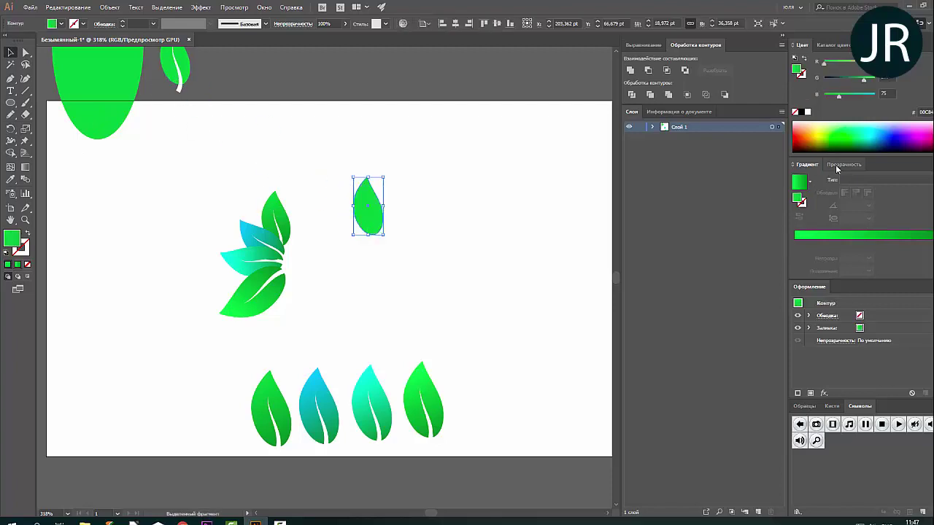
left_click(831, 181)
left_click(815, 275)
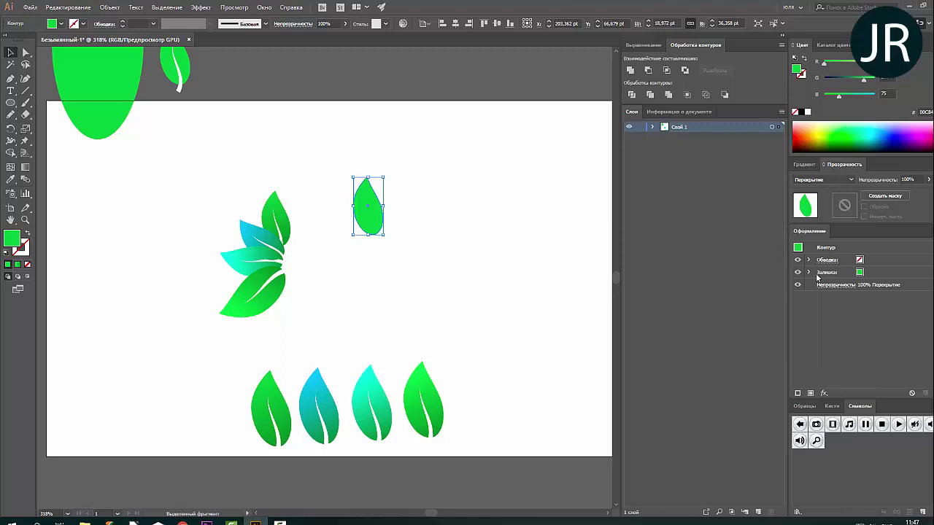
- Apply a linear gradient to the leaf with a teal end stop
left_click(806, 164)
left_click(811, 234)
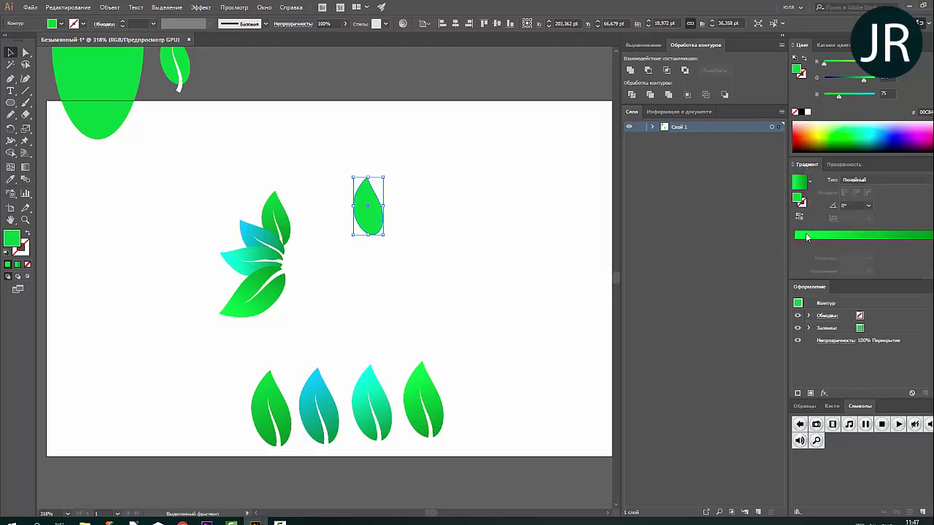
left_click(867, 131)
left_click(928, 244)
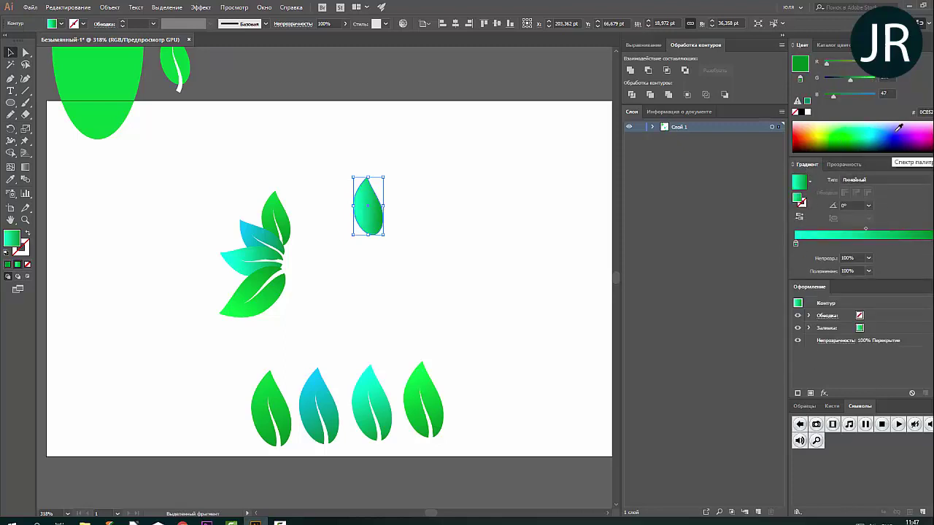
left_click(898, 127)
left_click(878, 131)
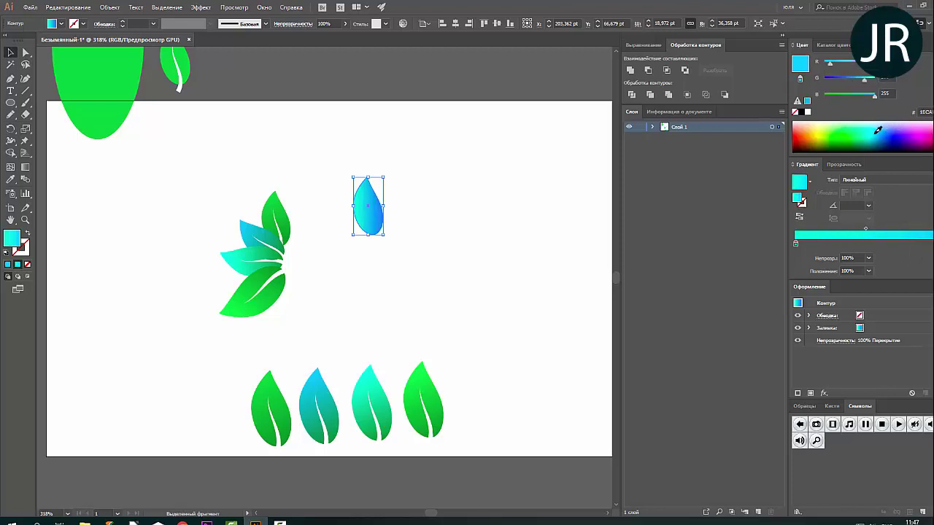
left_click_drag(875, 136, 868, 140)
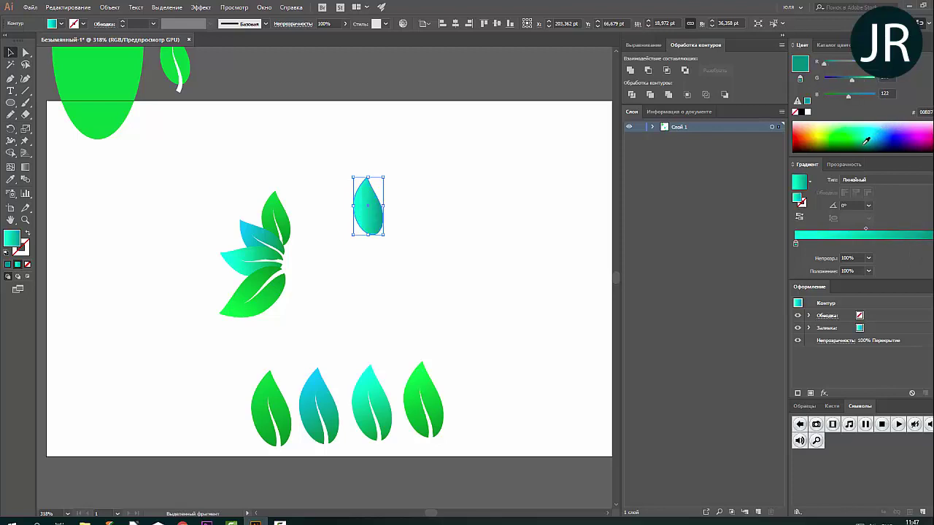
- Make the gradient radial and angle it at -66.9° across the leaf
left_click(850, 180)
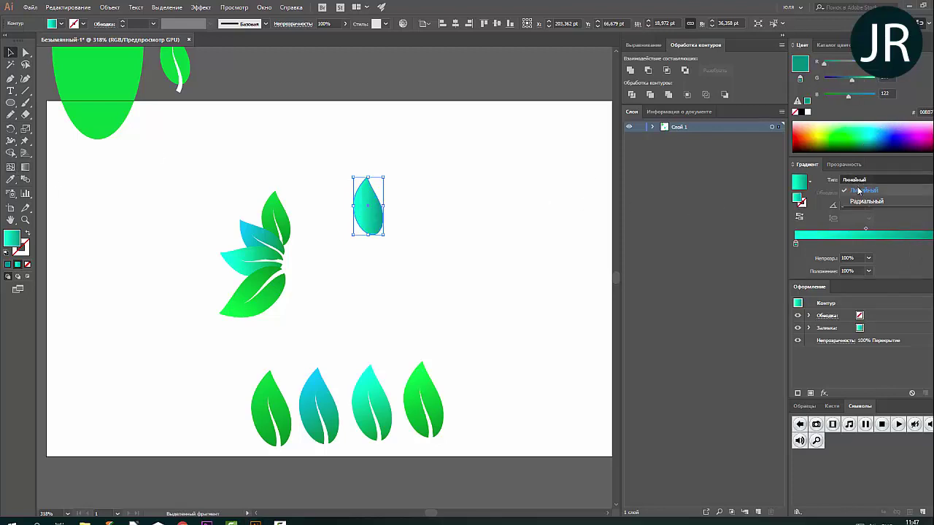
left_click(853, 204)
left_click(22, 169)
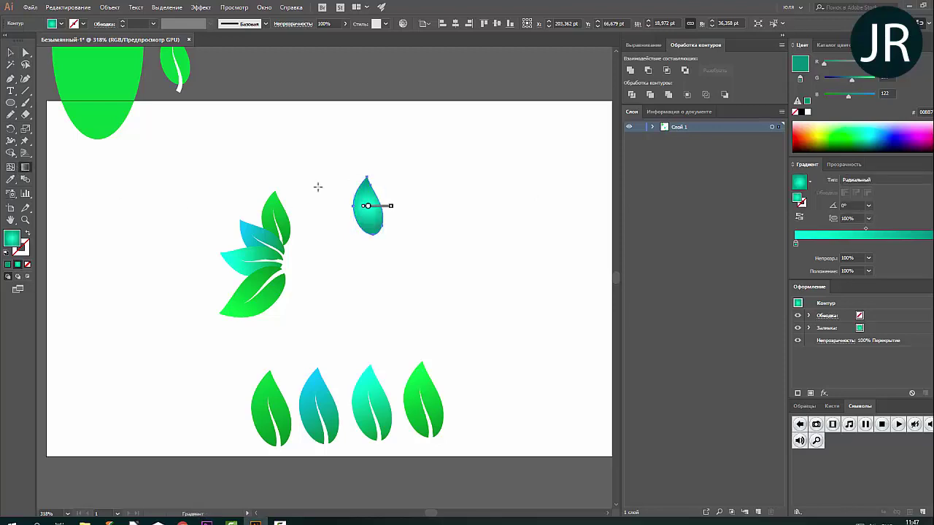
left_click_drag(358, 174, 387, 248)
left_click(10, 54)
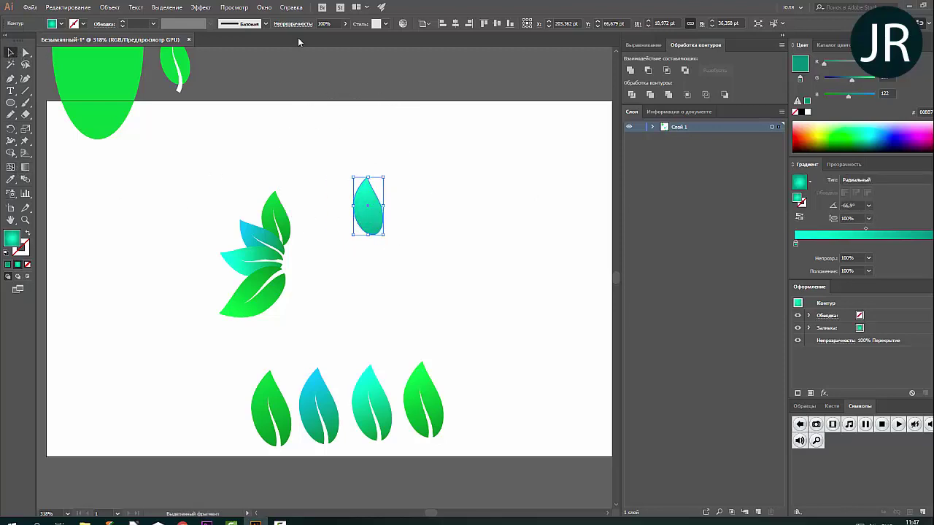
- Set the teal leaf's opacity to 51%
left_click(345, 23)
left_click_drag(347, 36, 313, 37)
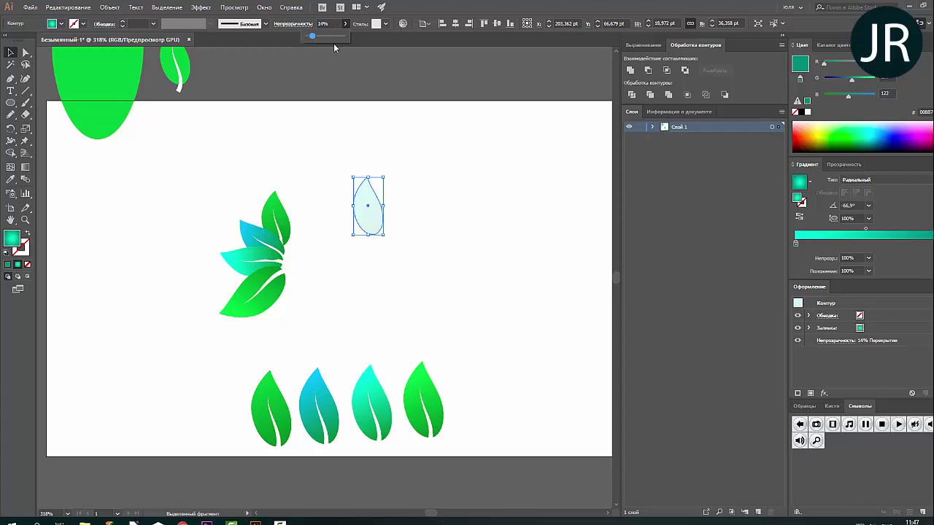
left_click(326, 37)
- Add two leaf copies to the right with cyan and green gradient starts
left_click_drag(368, 207, 424, 203)
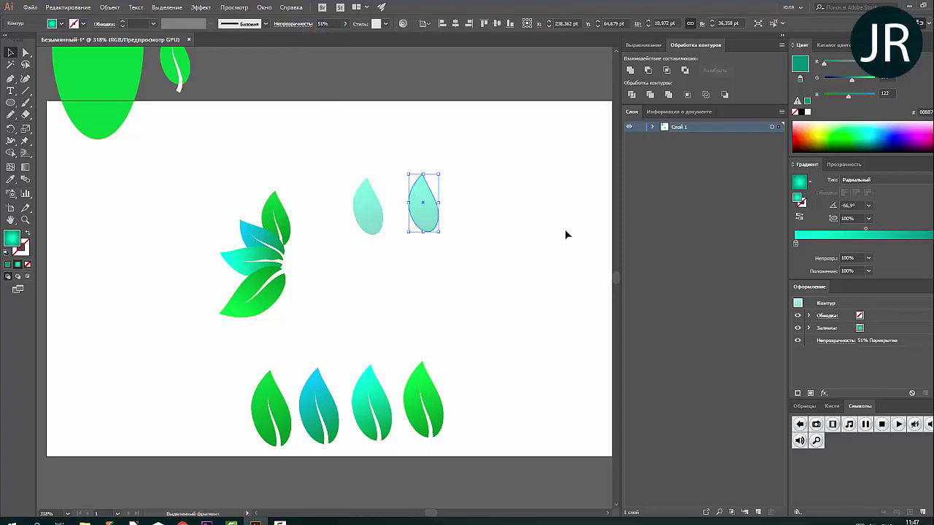
left_click(797, 243)
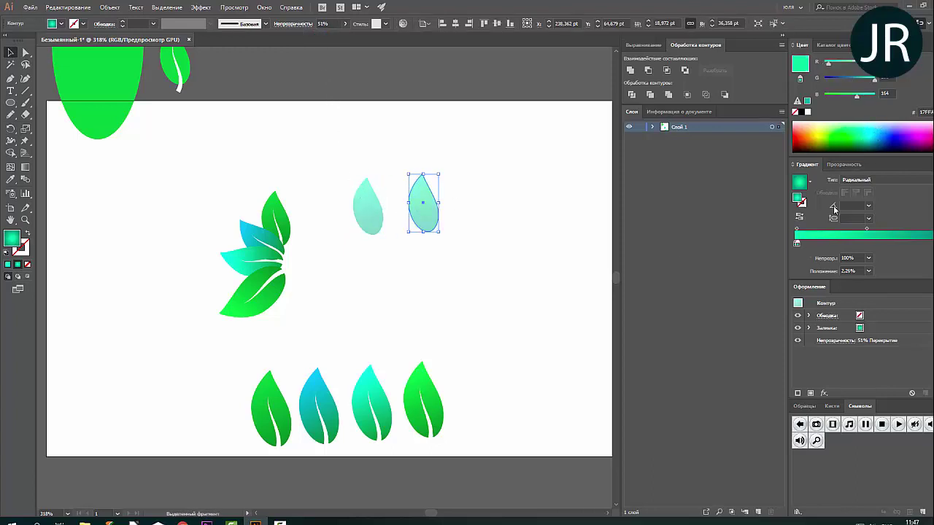
mouse_move(797, 245)
left_mouse_down()
mouse_move(805, 250)
mouse_move(795, 244)
left_mouse_up()
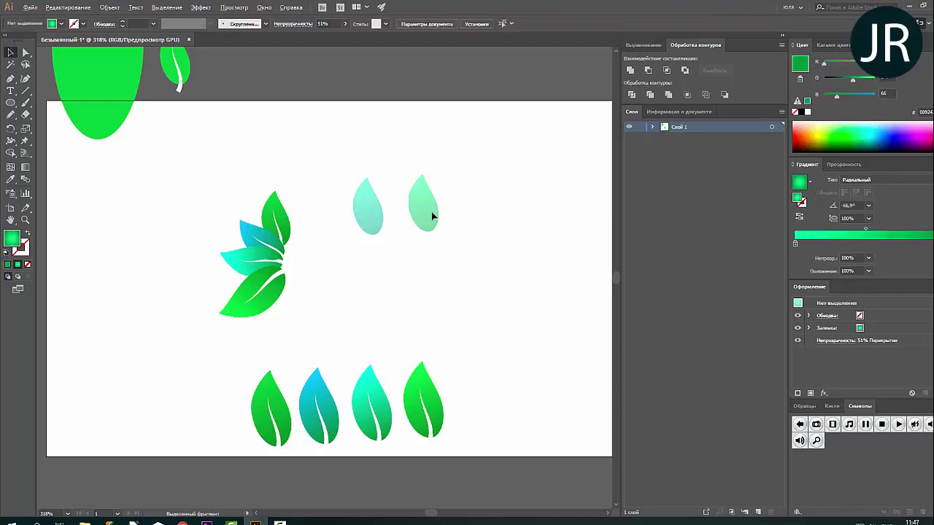
left_click_drag(431, 211, 482, 210)
left_click(795, 244)
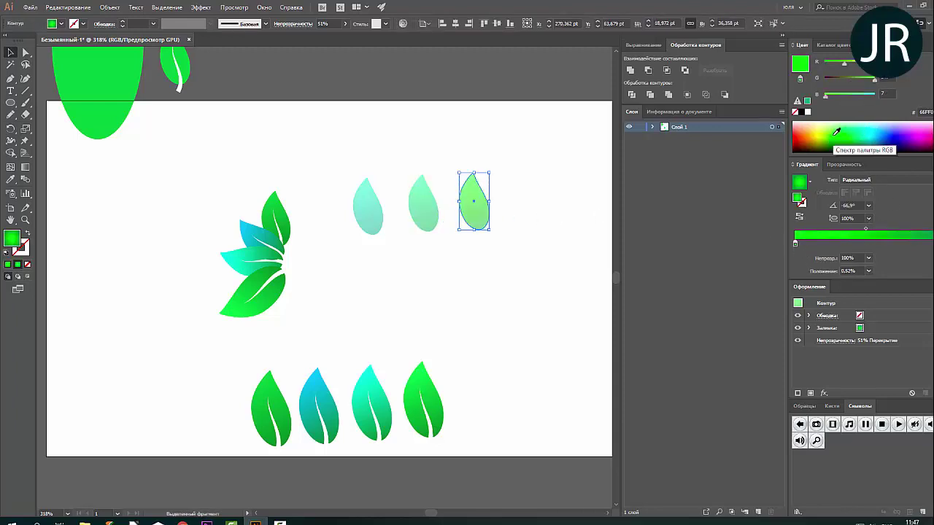
left_click(865, 228)
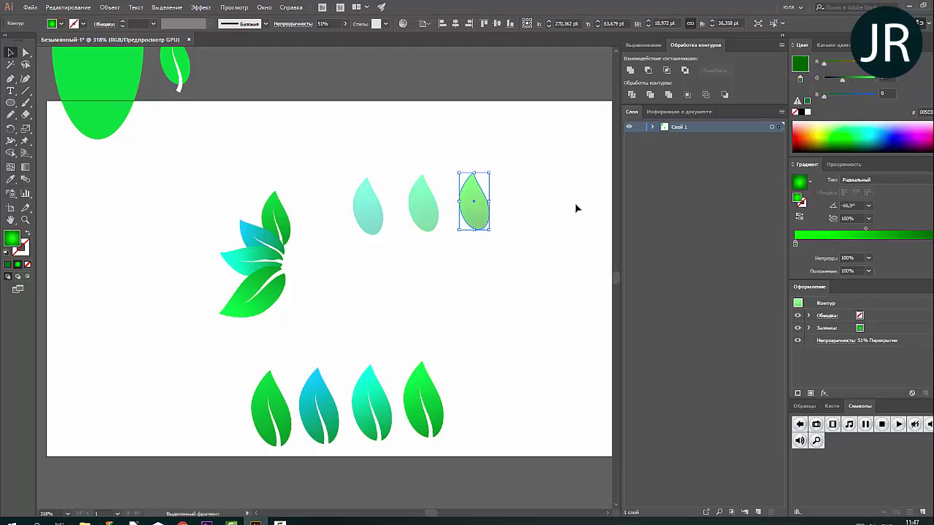
- Add yellow-green and orange-tinted leaf copies to finish the five-leaf row
left_click_drag(475, 210, 515, 210)
left_click_drag(846, 137, 824, 135)
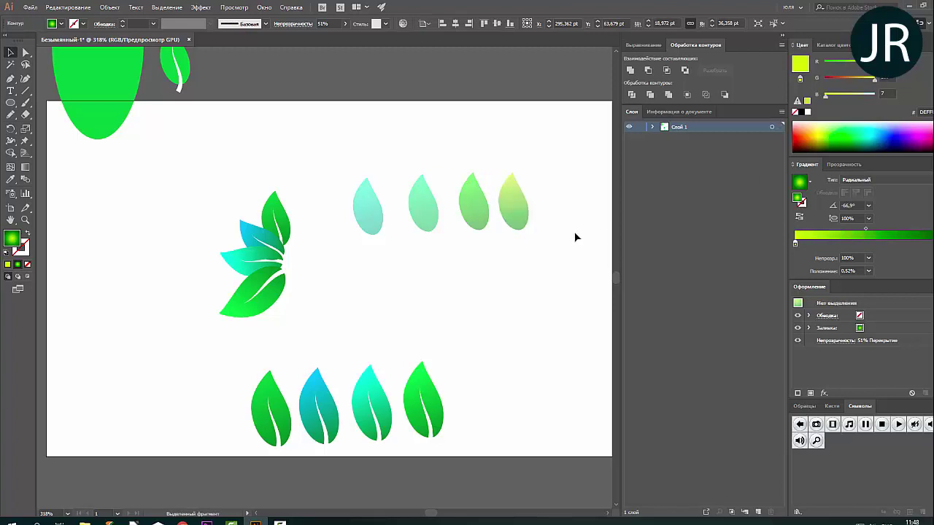
left_click_drag(521, 212, 569, 207)
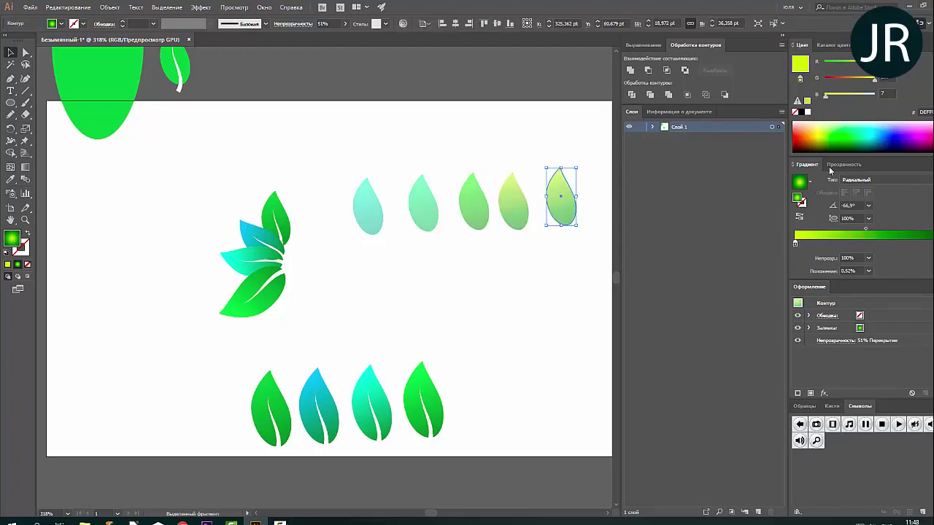
left_click(823, 139)
left_click(806, 123)
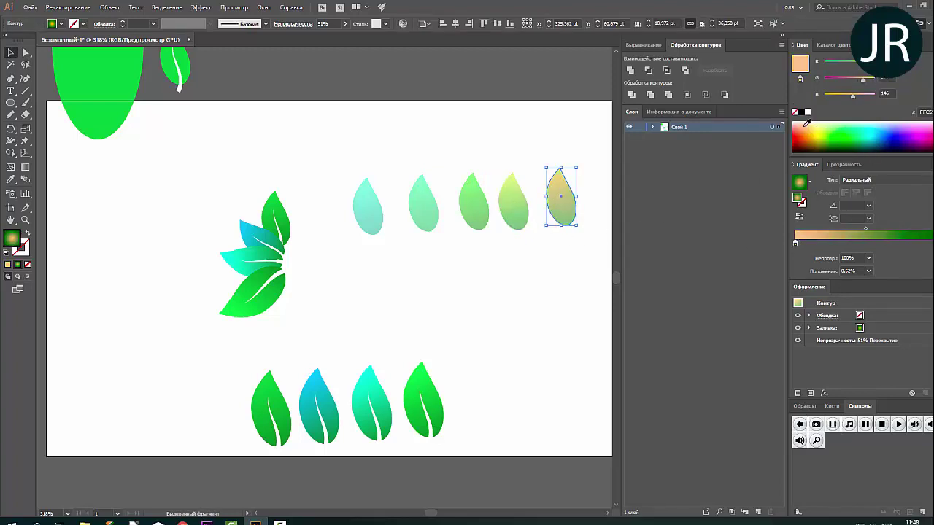
left_click_drag(810, 128, 807, 131)
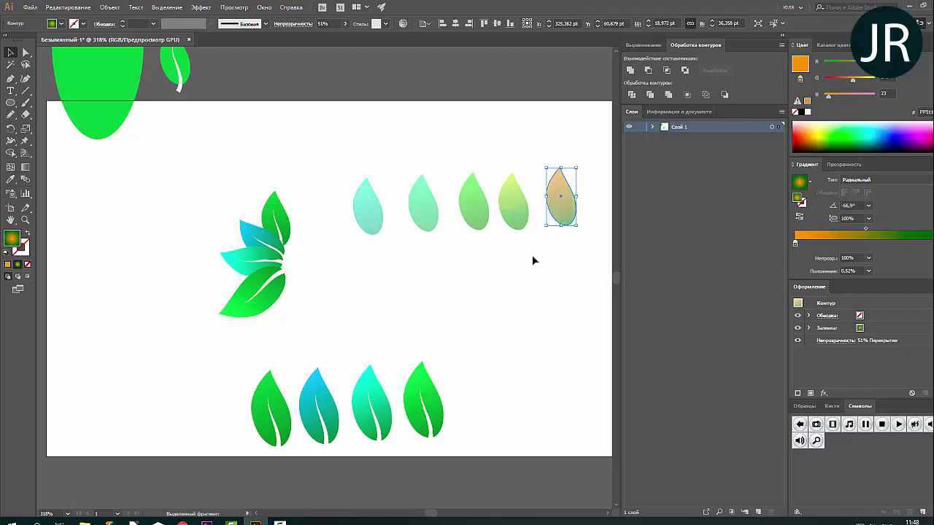
- Give the first cyan leaf a 24% Arc warp and expand it into real paths
left_click(378, 208)
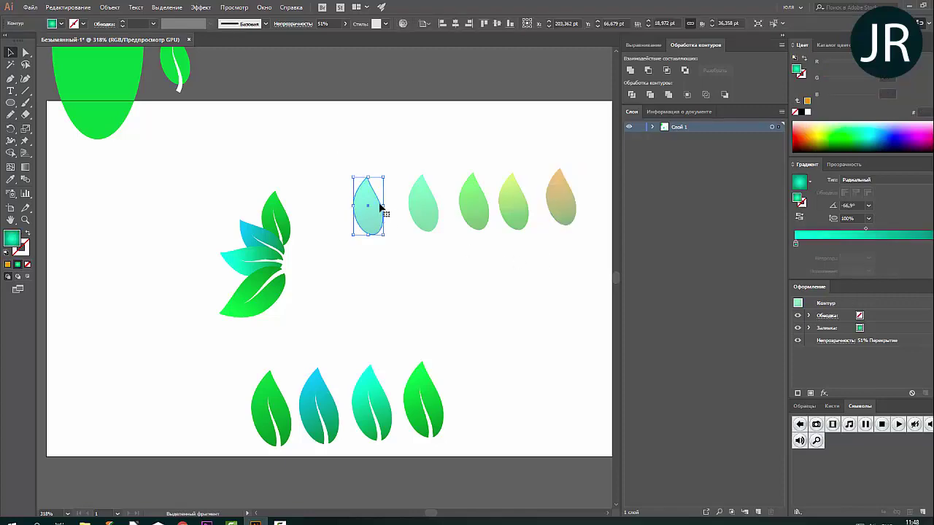
left_click(242, 9)
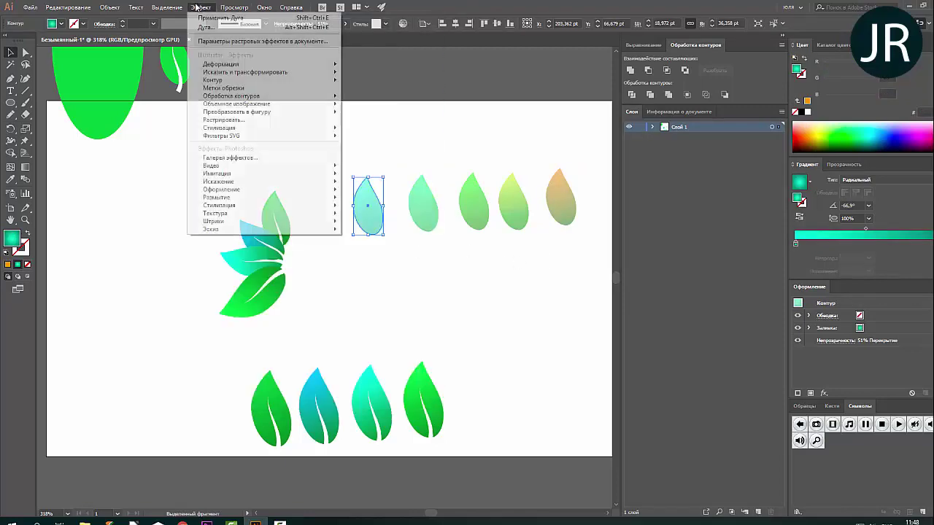
mouse_move(220, 64)
left_click(385, 64)
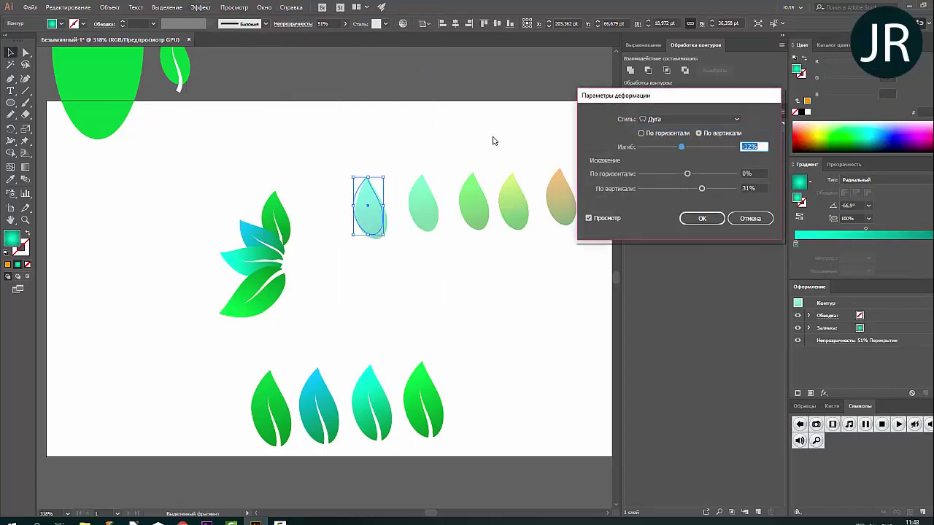
left_click_drag(683, 148, 700, 149)
left_click(702, 218)
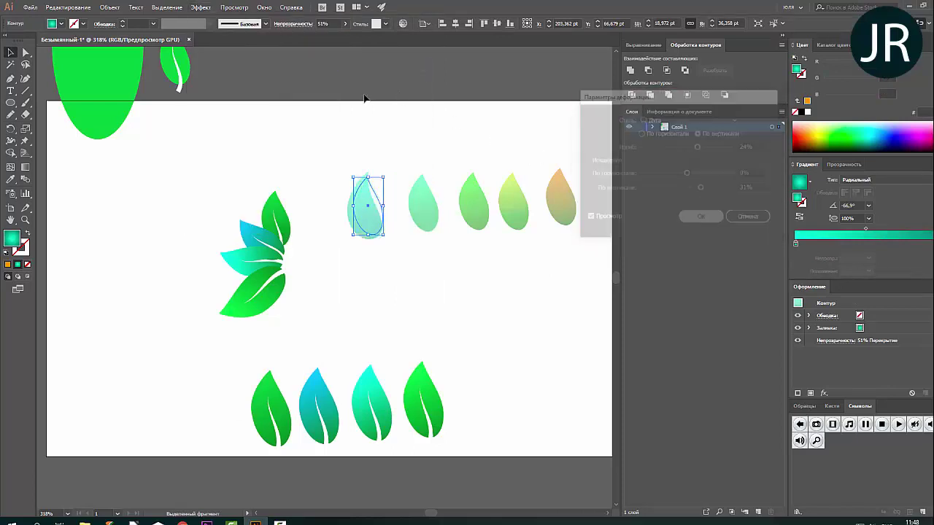
left_click(110, 7)
left_click(146, 123)
- Warp the second leaf with an Arch warp bent the opposite way, then expand its appearance
left_click(423, 204)
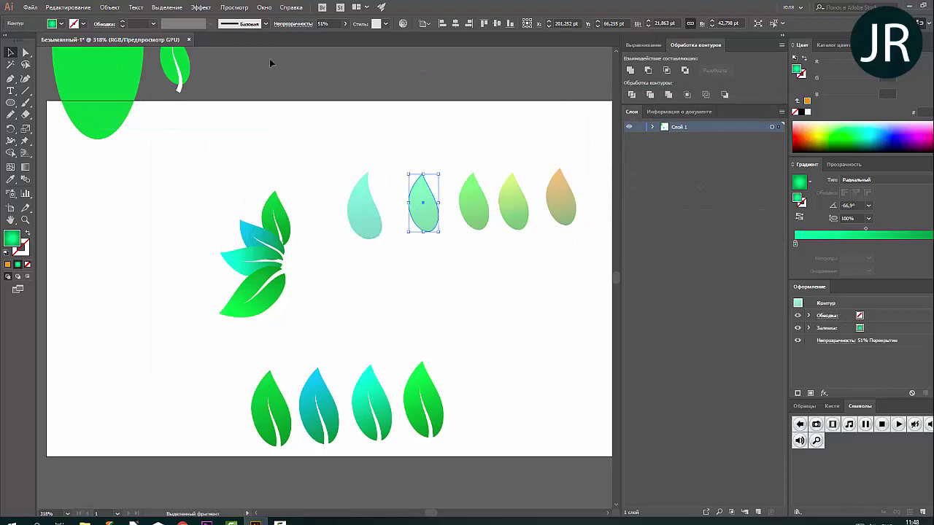
left_click(203, 8)
mouse_move(221, 64)
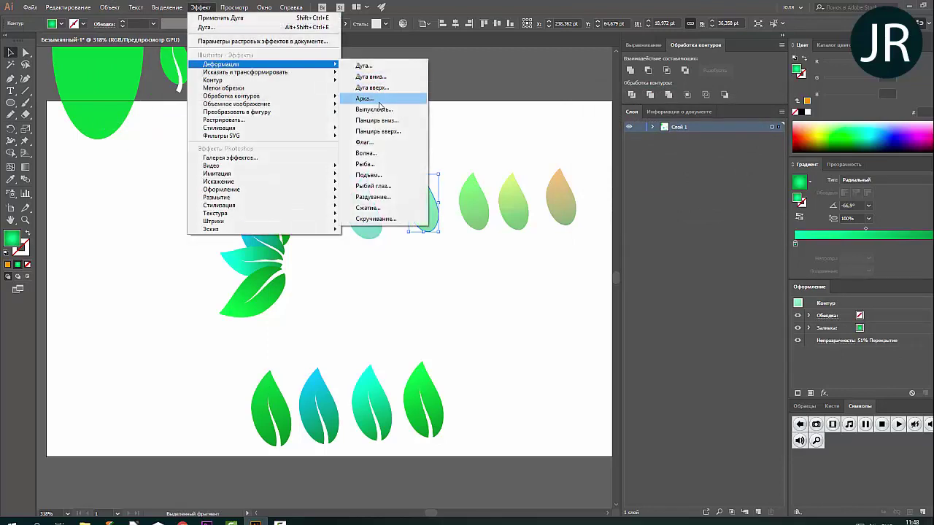
left_click(376, 98)
left_click_drag(696, 148, 671, 150)
left_click(701, 218)
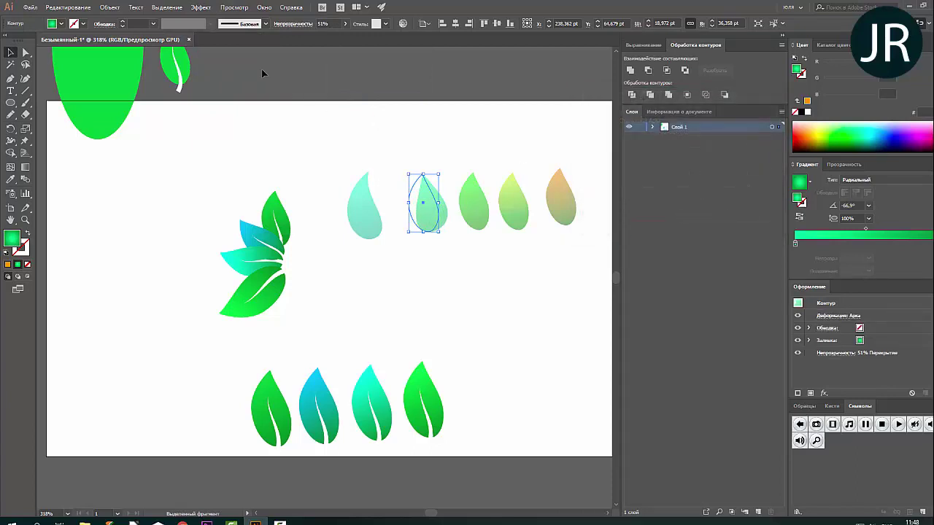
left_click(110, 7)
left_click(127, 125)
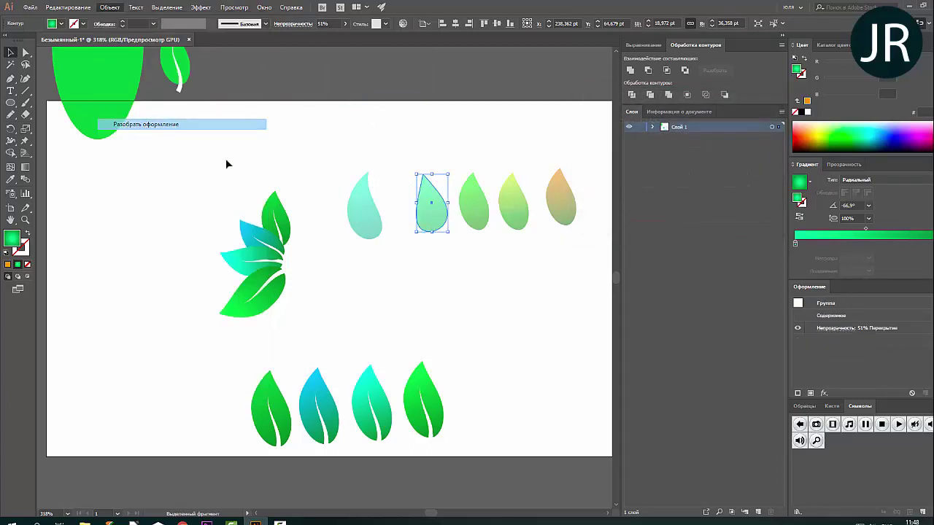
- Apply a vertical Wave warp to the third leaf: bend -76%, distortion -2%/2%
left_click(473, 207)
left_click(200, 7)
mouse_move(221, 64)
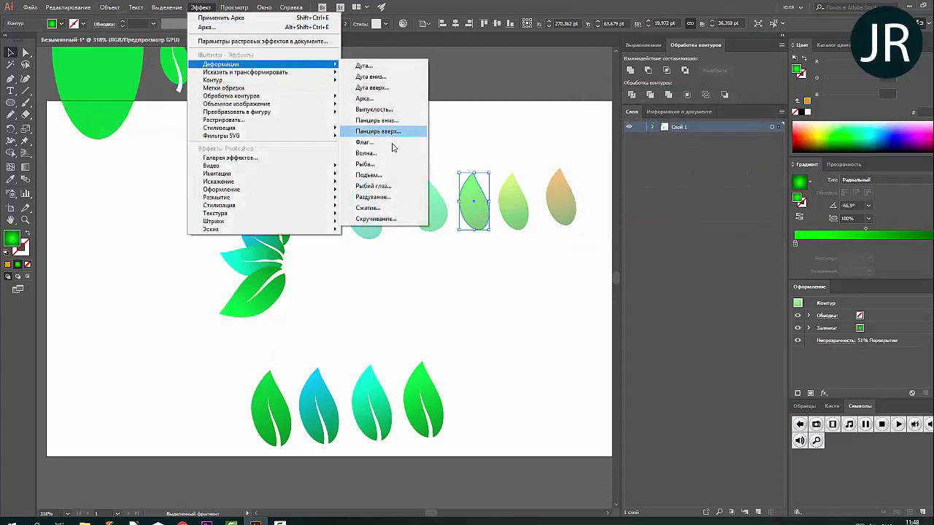
left_click(378, 153)
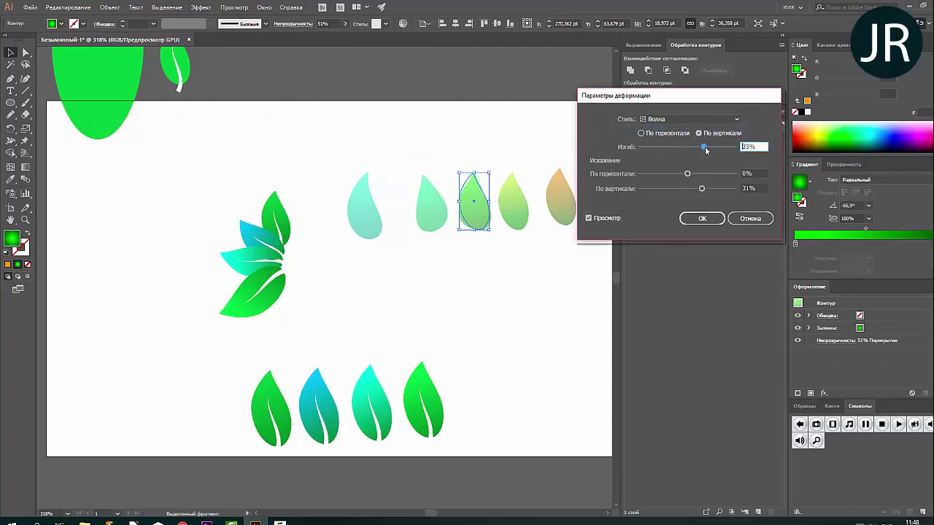
left_click_drag(707, 148, 641, 147)
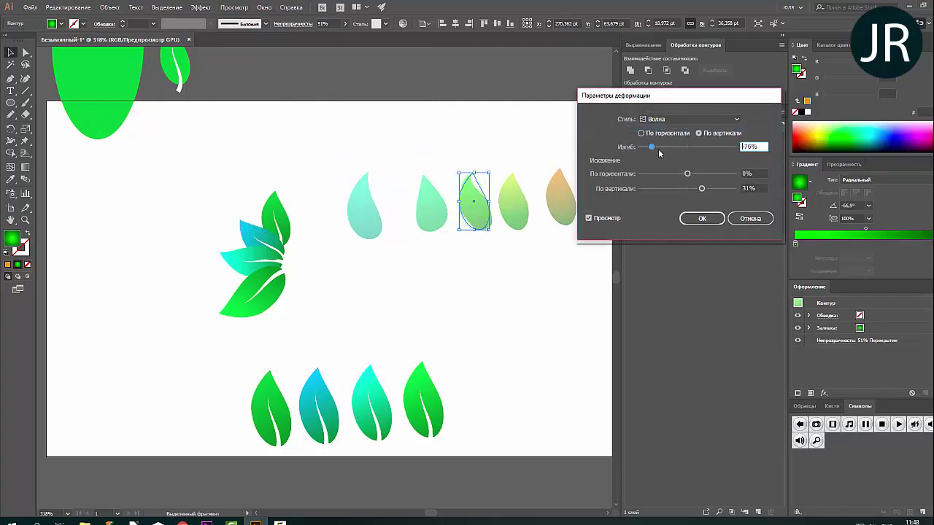
left_click(680, 189)
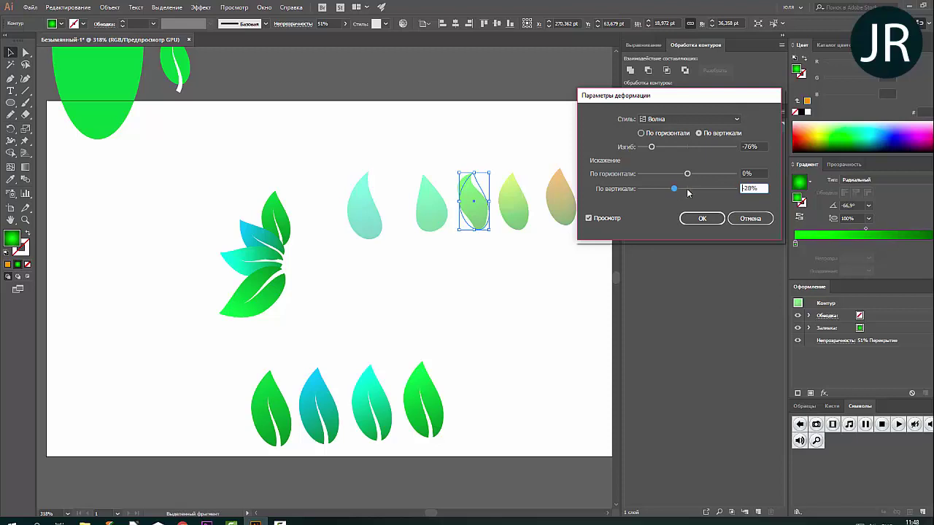
mouse_move(687, 175)
left_mouse_down()
mouse_move(672, 176)
mouse_move(710, 174)
left_mouse_up()
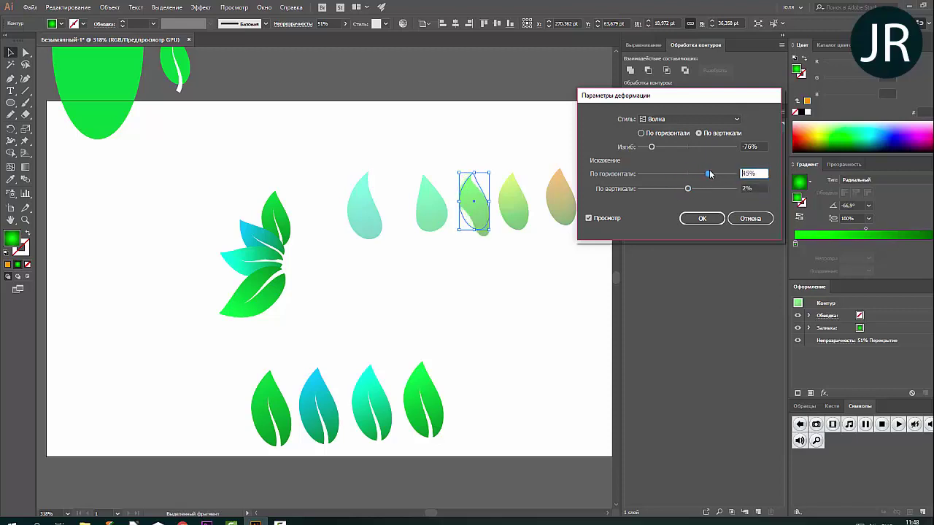
left_click(702, 218)
left_click(110, 7)
- Expand the wave warp into the third leaf's outline and reselect that leaf
left_click(160, 124)
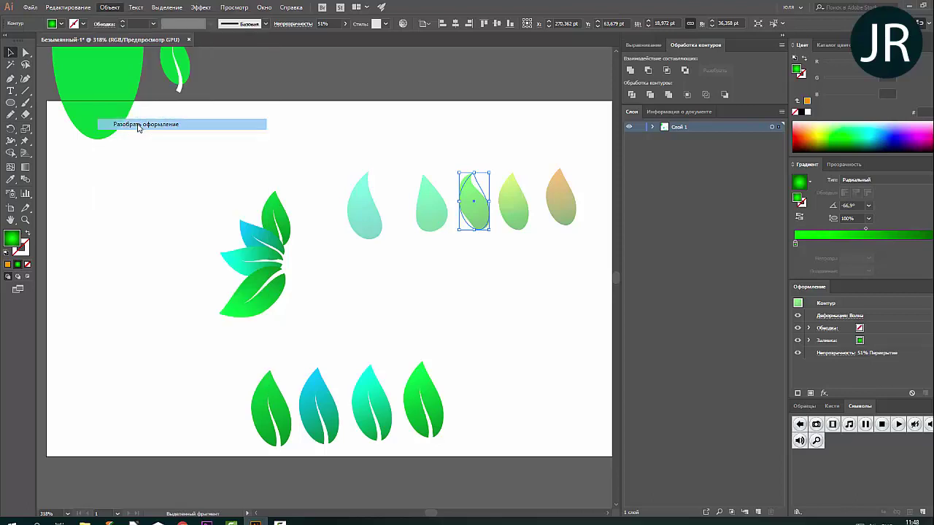
left_click(503, 205)
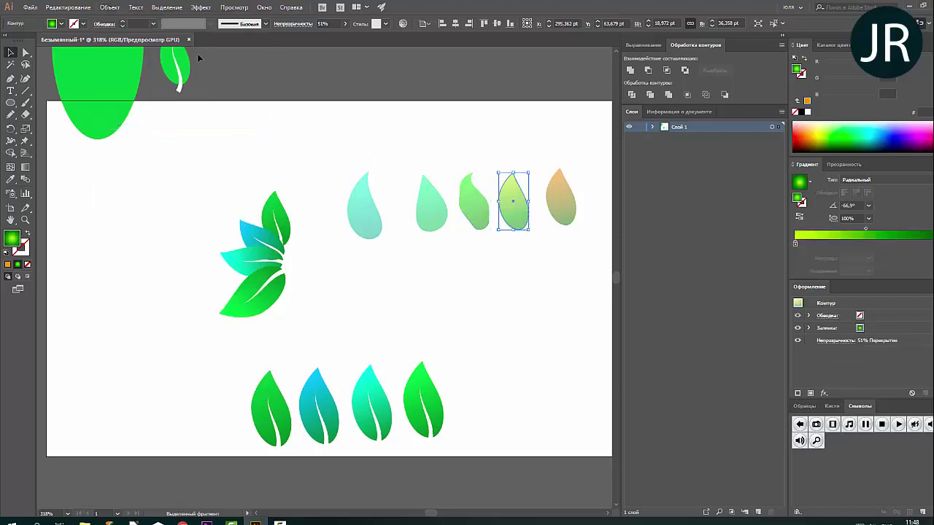
left_click(472, 202)
key("a")
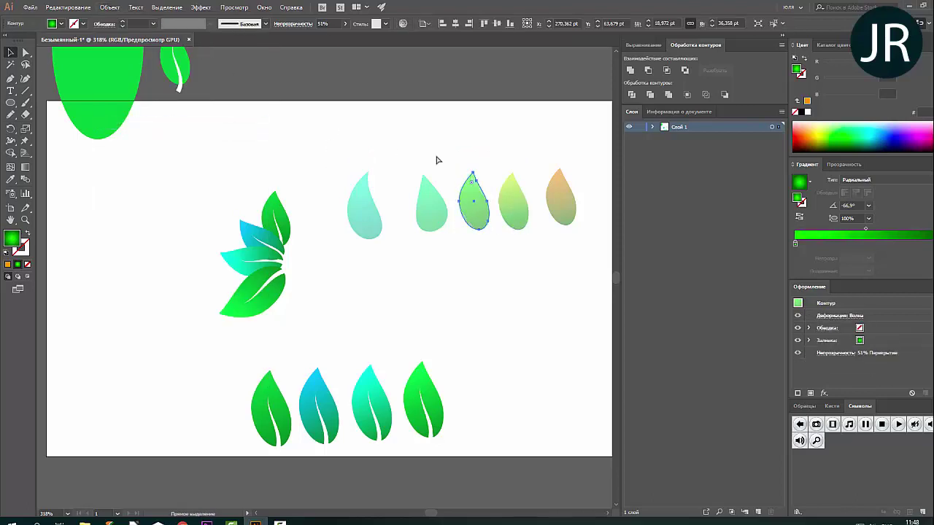
key("v")
- Give the third leaf a shell-style warp with positive bend and expand it to a plain shape
left_click(201, 7)
mouse_move(218, 64)
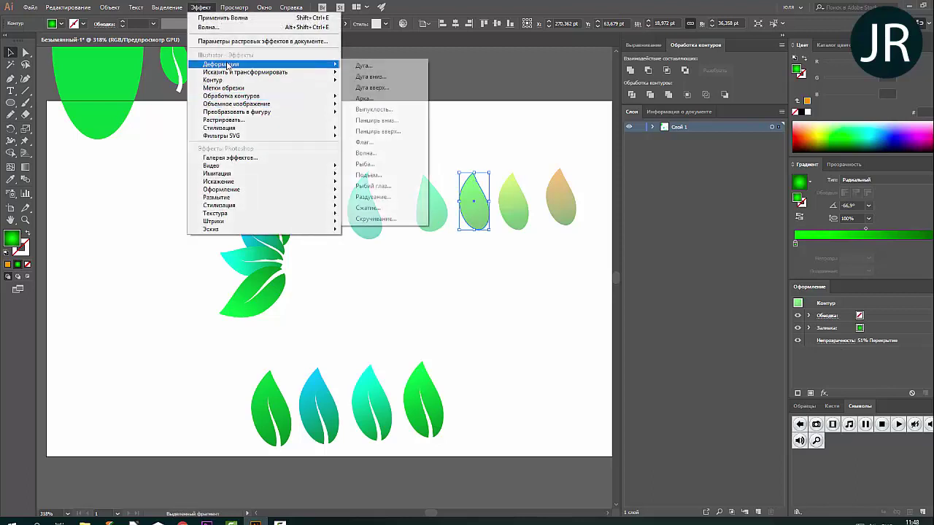
left_click(375, 121)
left_click_drag(690, 147, 703, 148)
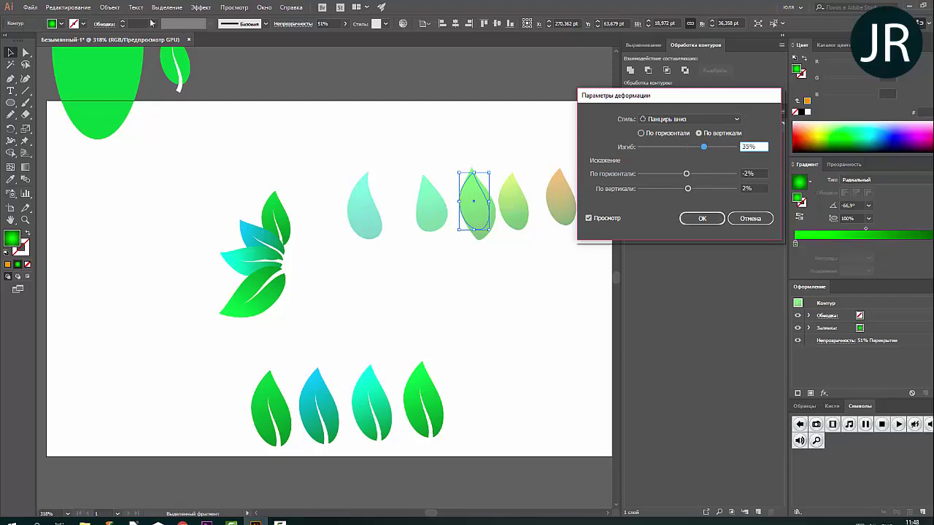
left_click(700, 219)
left_click(110, 7)
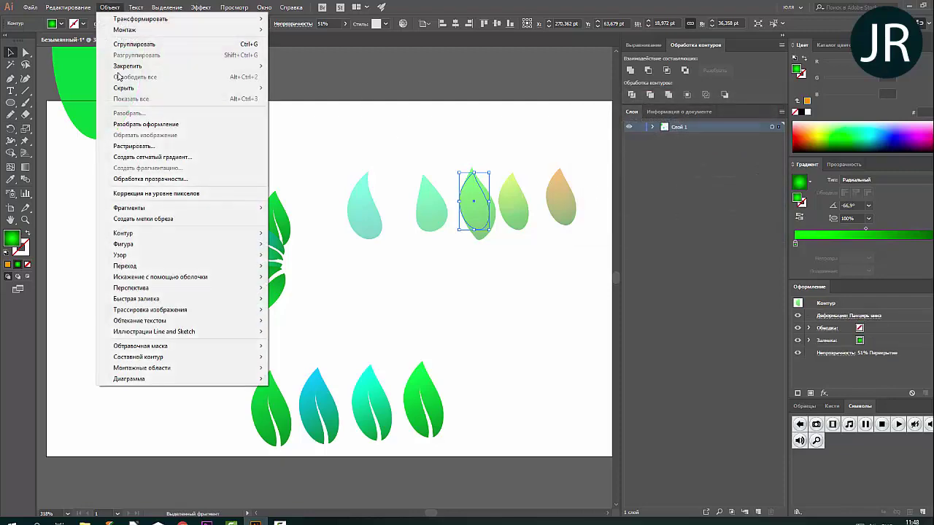
left_click(146, 122)
- Apply a Панцирь вниз (Shell Lower) warp to the fourth leaf and expand it
left_click(531, 210)
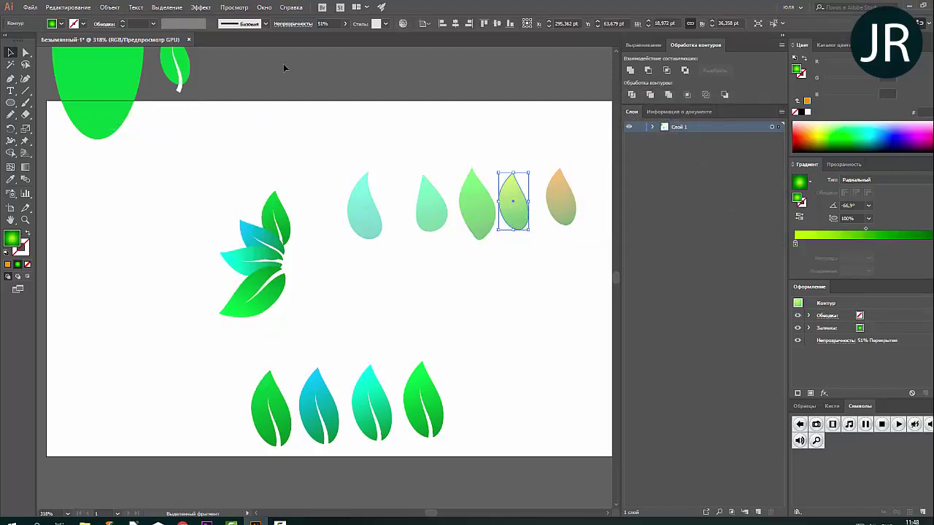
left_click(223, 6)
mouse_move(220, 64)
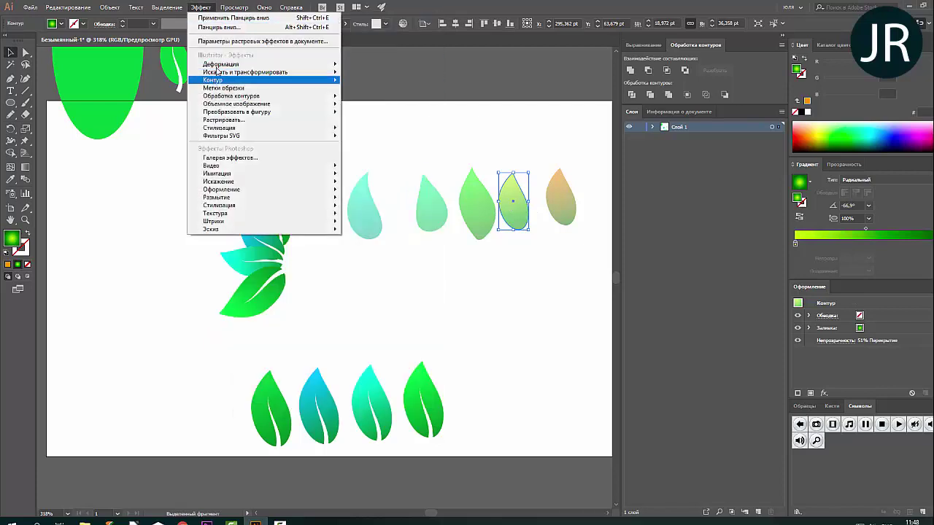
left_click(394, 88)
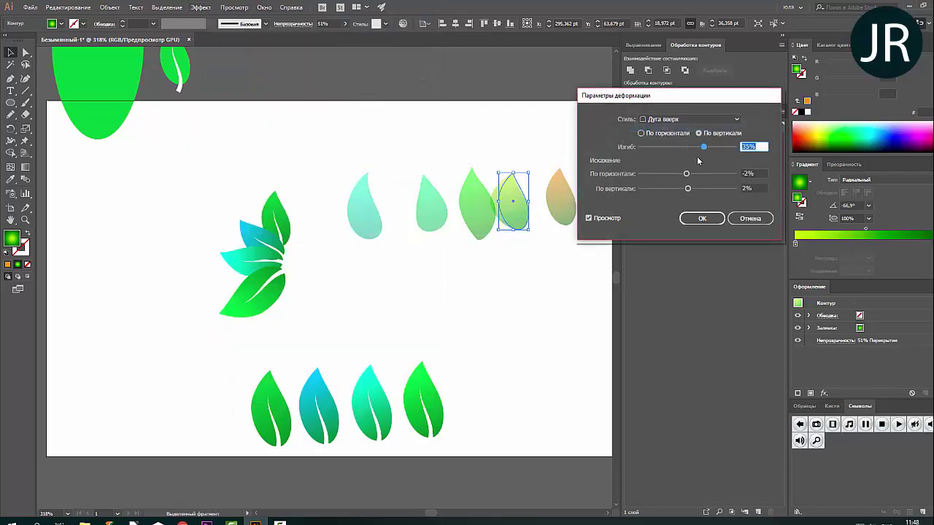
left_click_drag(686, 148, 701, 143)
left_click(678, 120)
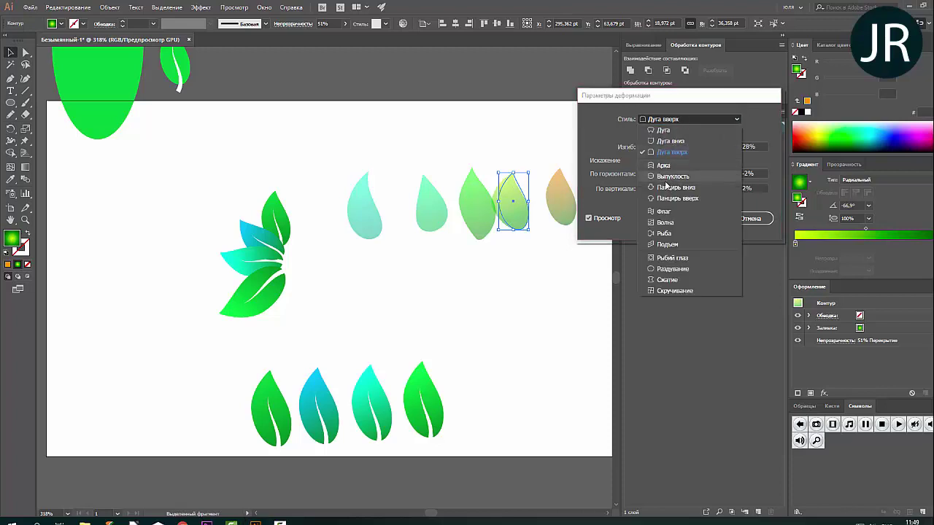
left_click(665, 184)
left_click(709, 218)
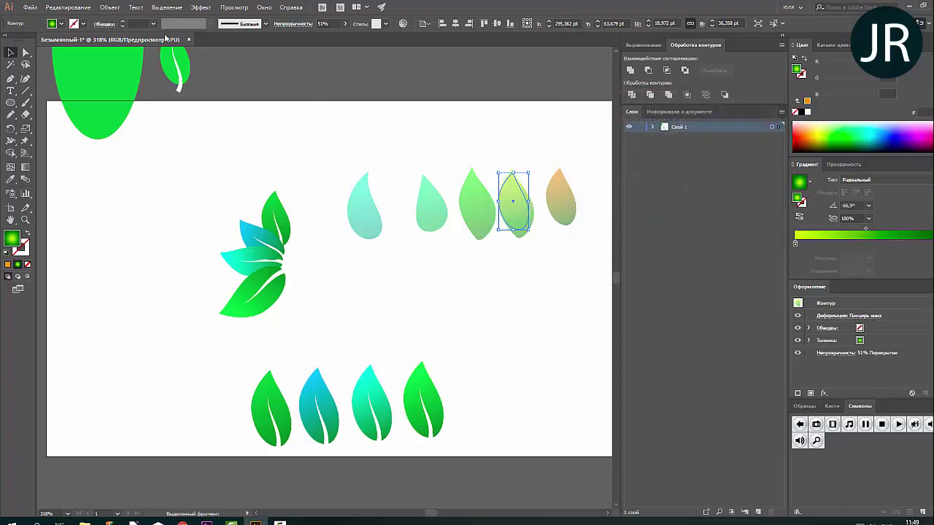
left_click(110, 7)
left_click(172, 125)
- Shift the leaf row left and rotate the teal leaf about 30° over its neighbour
left_click(334, 119)
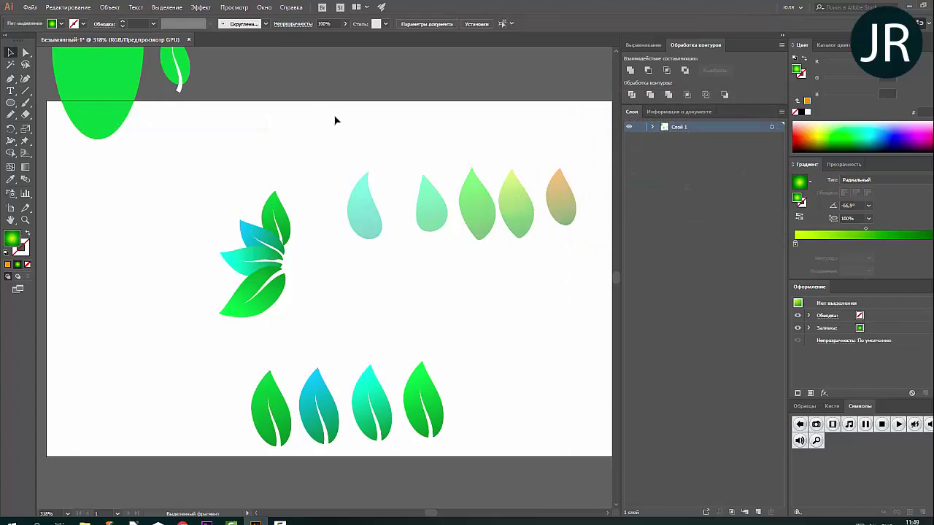
left_click_drag(357, 215, 580, 164)
left_click_drag(496, 205, 441, 207)
left_click(413, 126)
left_click(356, 206)
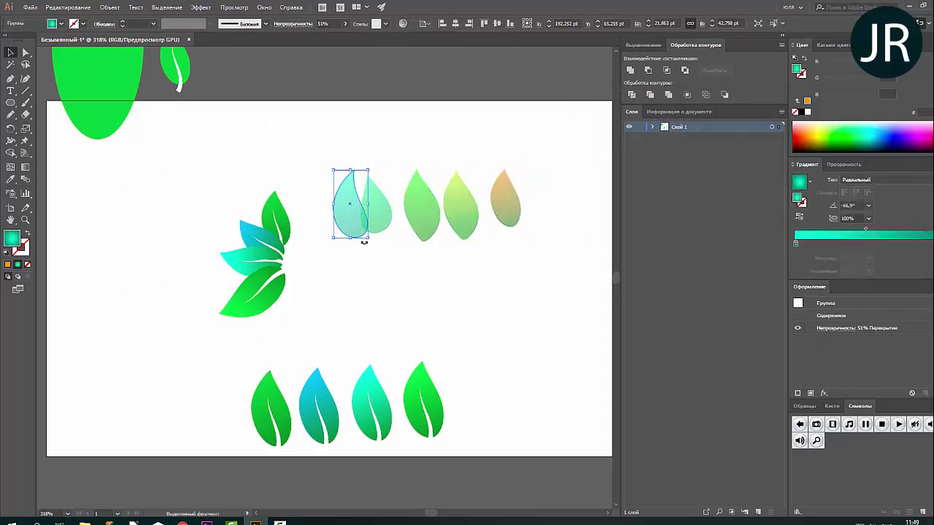
left_click(369, 241)
left_click(358, 238)
mouse_move(368, 241)
left_mouse_down()
mouse_move(367, 204)
mouse_move(360, 219)
mouse_move(411, 183)
left_mouse_up()
- Duplicate the whole top row of leaves below the original
left_click(421, 194)
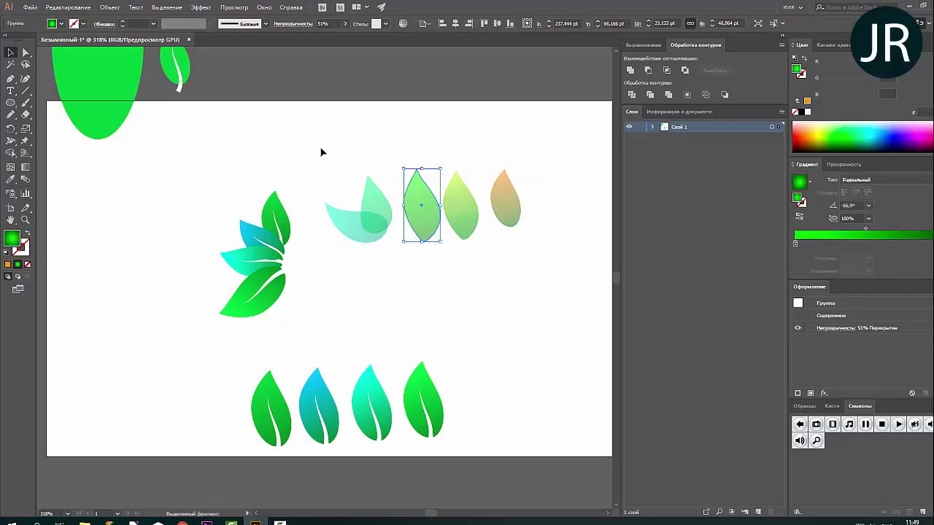
left_click_drag(321, 152, 522, 245)
left_click_drag(462, 194, 470, 283)
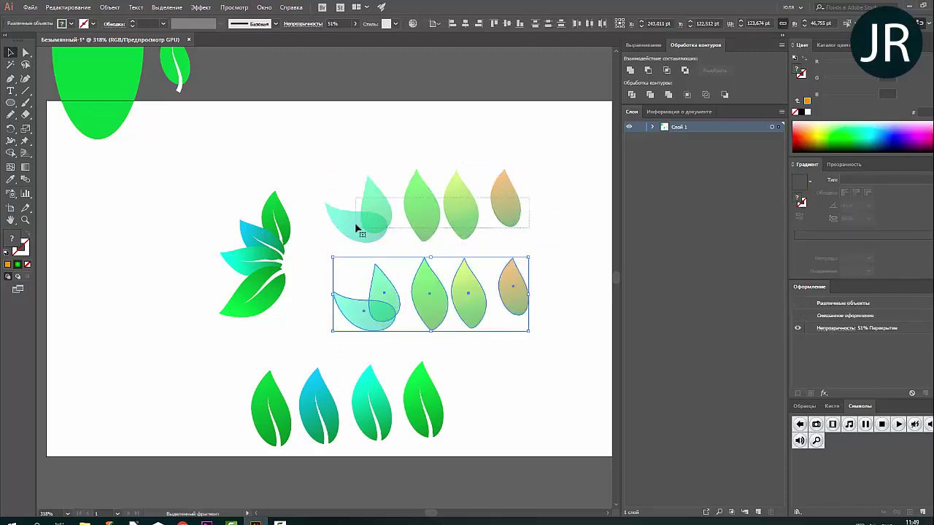
- Lower the top-row leaves' opacities to 11%, 15%, 53% and 22%
left_click_drag(358, 229, 358, 228)
left_click(355, 23)
left_click(354, 104)
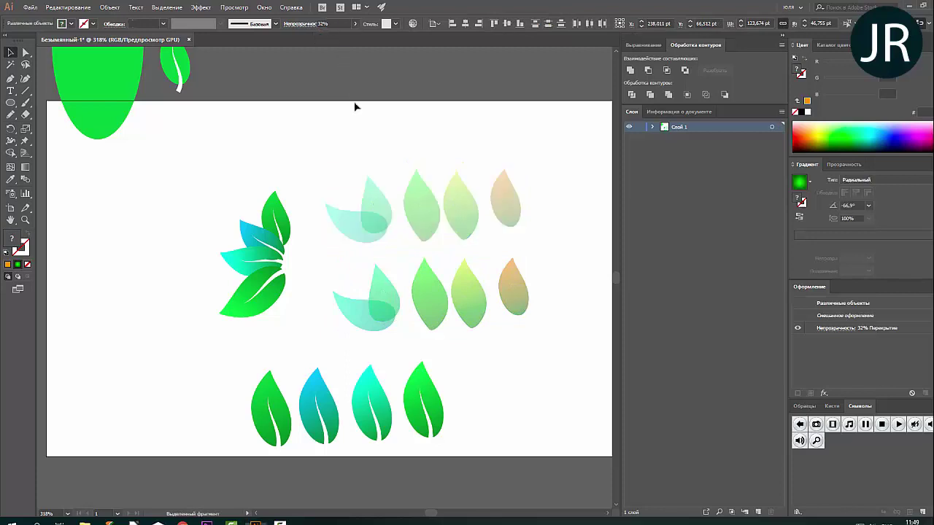
left_click(376, 208)
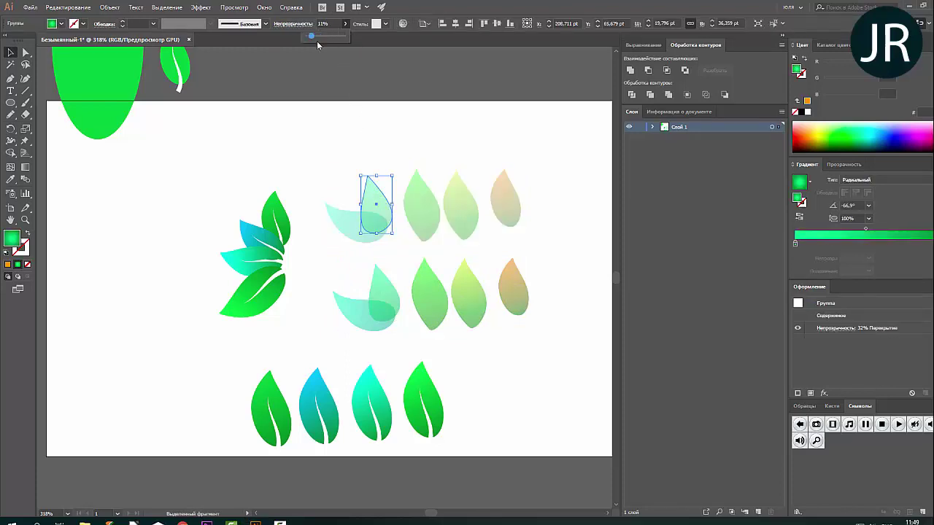
left_click(427, 198)
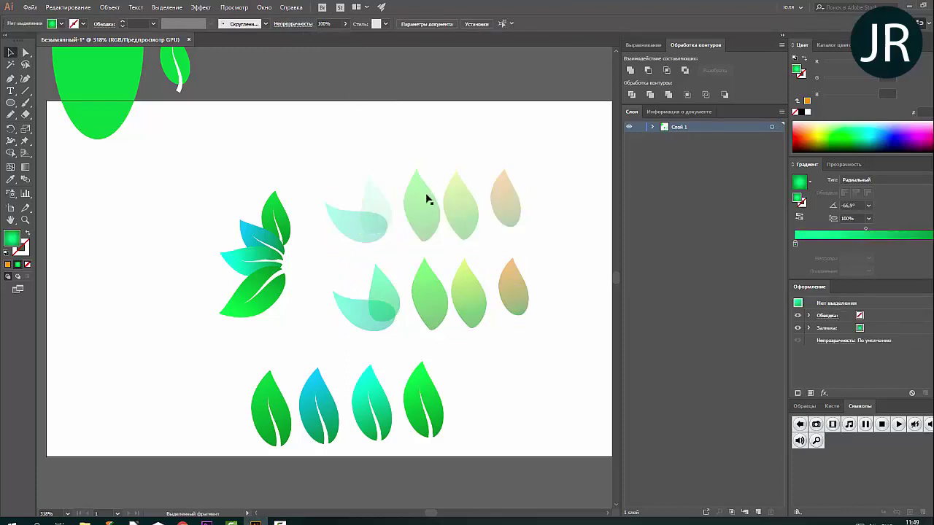
left_click(406, 124)
left_click(462, 188)
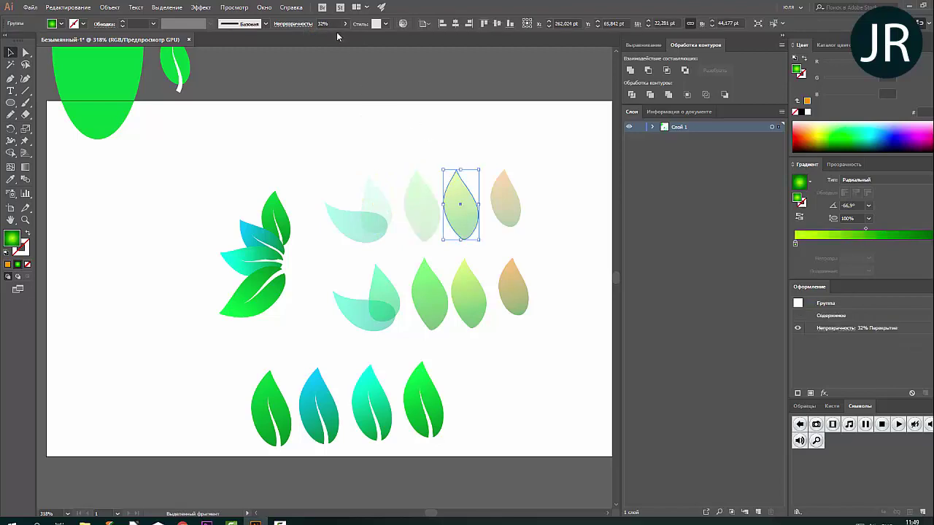
left_click(506, 191)
left_click_drag(317, 38, 309, 38)
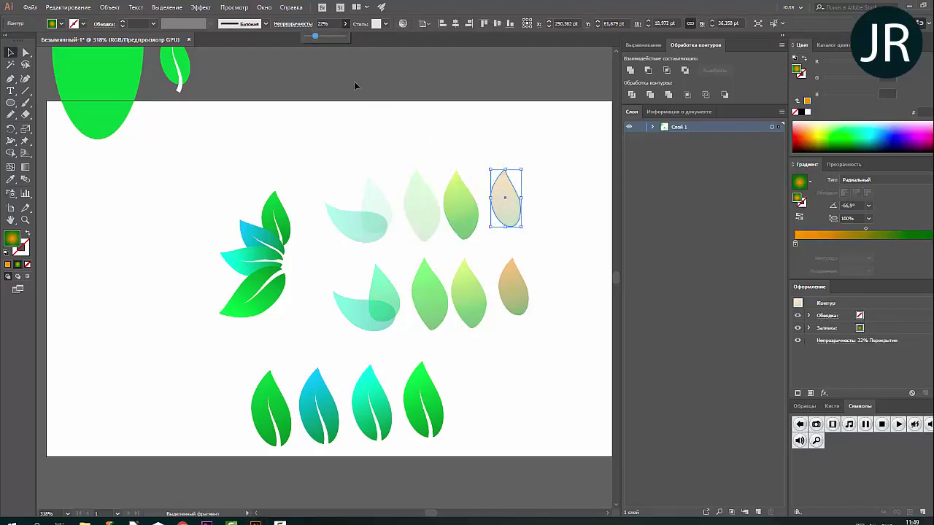
left_click(460, 191)
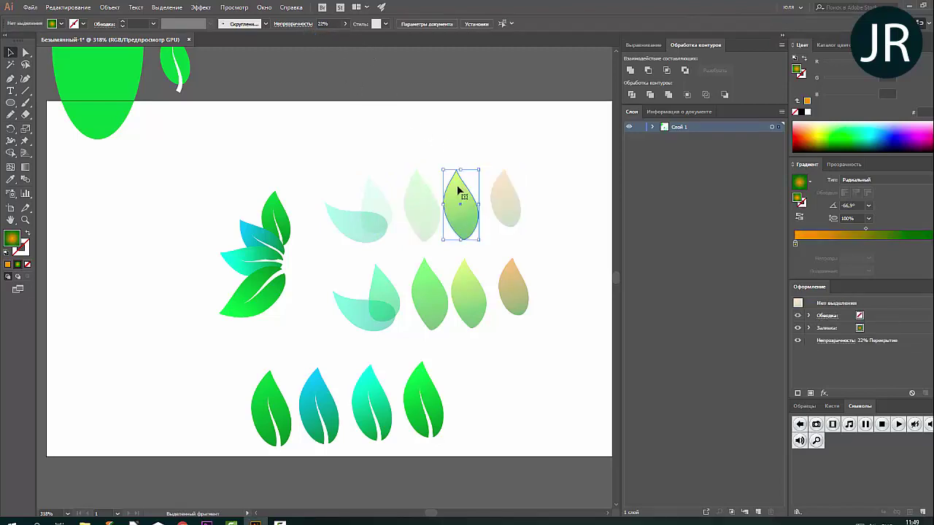
left_click(378, 228)
- Rotate the pale teal leaf until it lies horizontally
left_click_drag(391, 242, 370, 218)
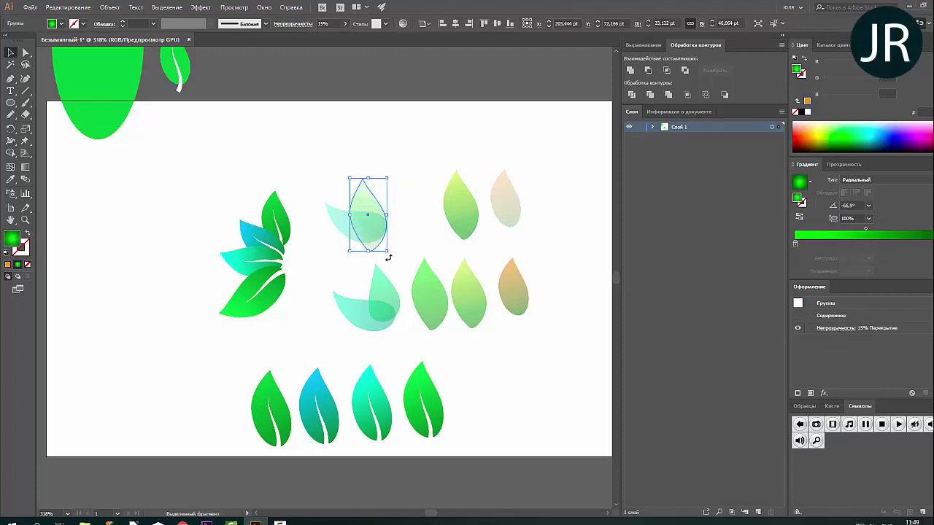
mouse_move(385, 250)
left_mouse_down()
mouse_move(417, 204)
mouse_move(402, 221)
left_mouse_up()
left_click(402, 221)
- Move the teal group up-left and rotate the yellow-green leaf about 55° onto it
left_click(388, 249)
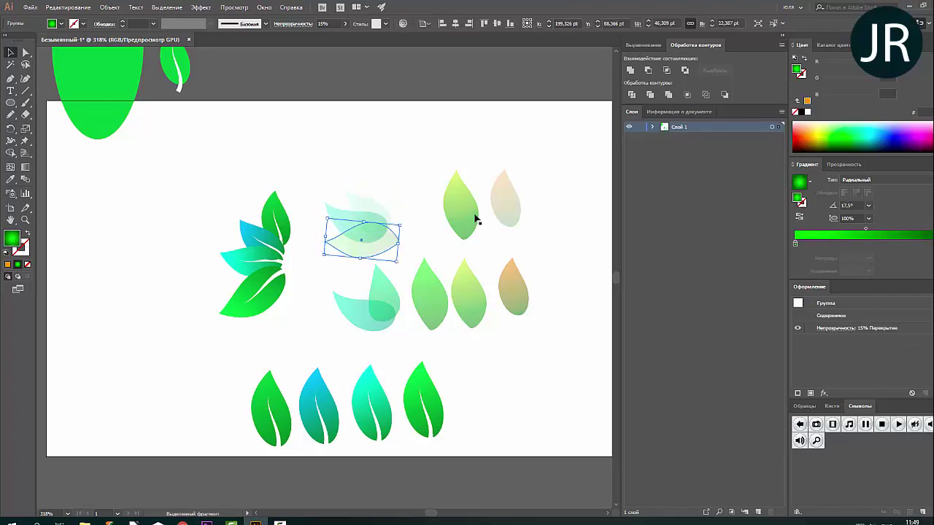
left_click_drag(475, 241, 440, 252)
left_click(450, 257)
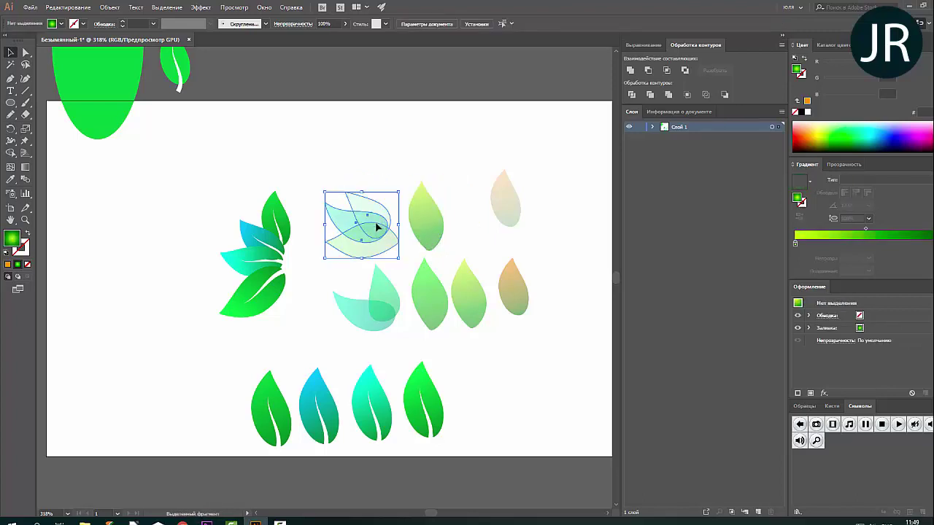
left_click_drag(375, 226, 353, 164)
left_click(441, 230)
left_click_drag(451, 250, 412, 256)
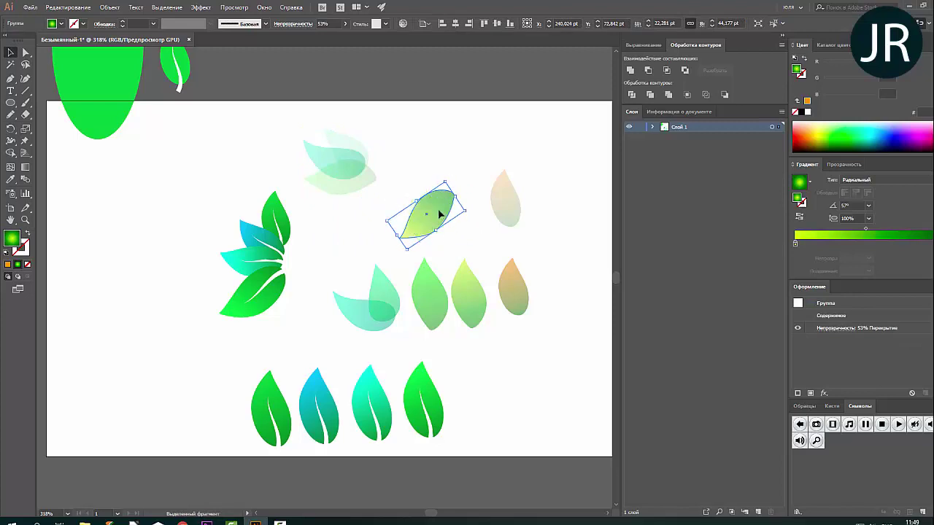
left_click_drag(430, 193, 354, 171)
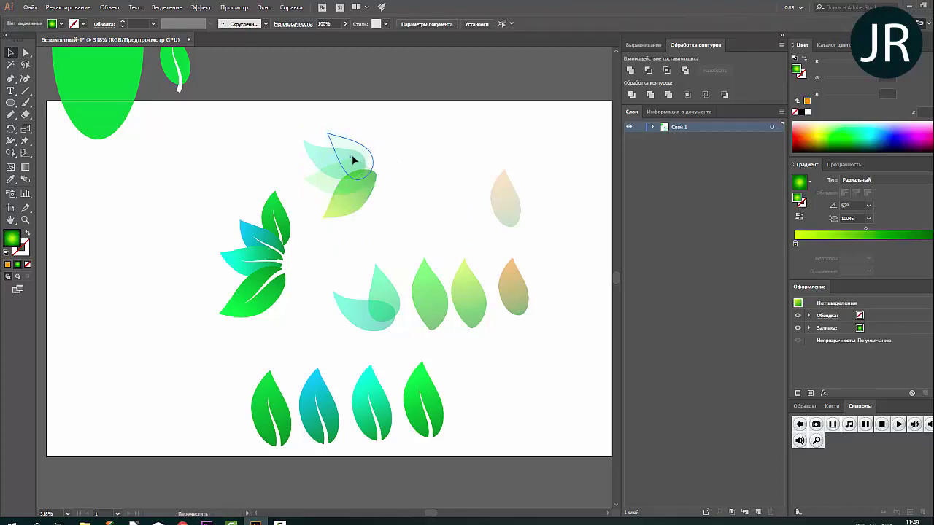
- Rotate the faint peach leaf into the cluster and copy the translucent leaf row to the top right
left_click(298, 155)
left_click(326, 162)
left_click(452, 190)
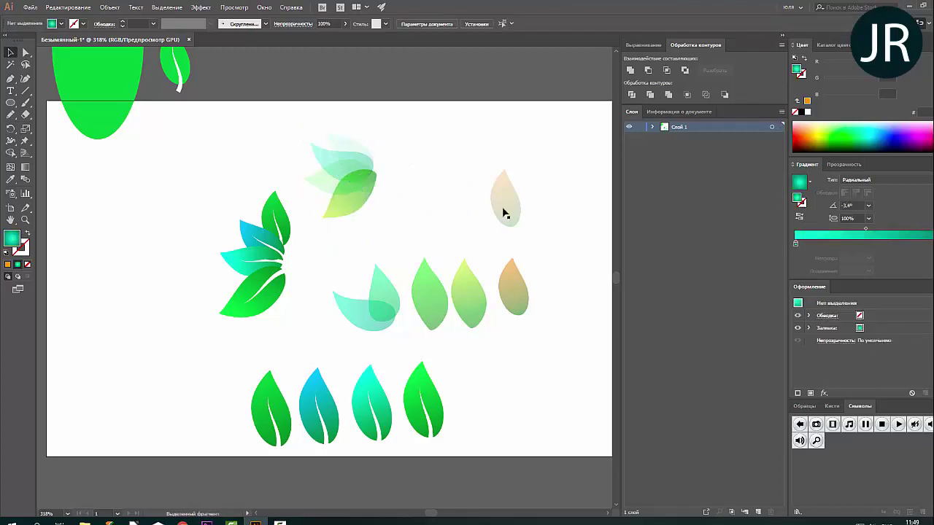
mouse_move(398, 202)
left_mouse_down()
mouse_move(372, 188)
mouse_move(377, 209)
mouse_move(391, 189)
mouse_move(379, 200)
left_mouse_up()
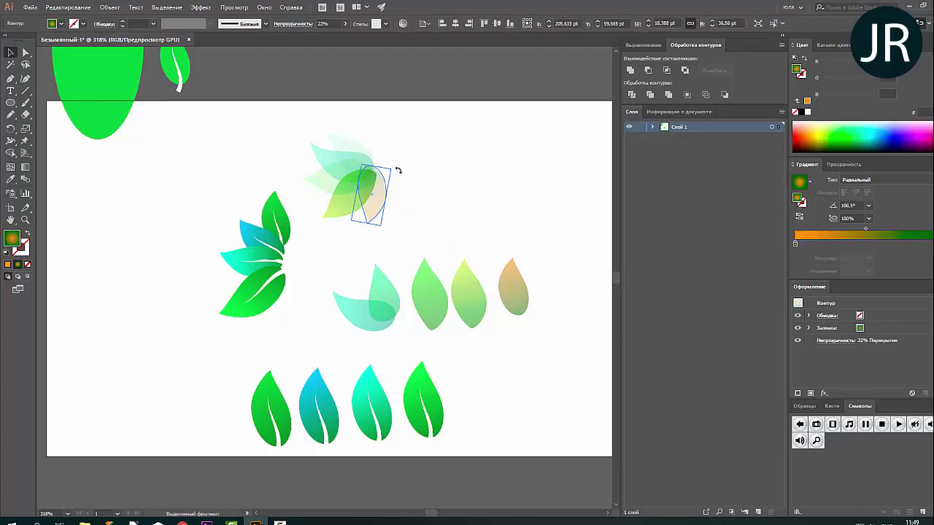
left_click(458, 193)
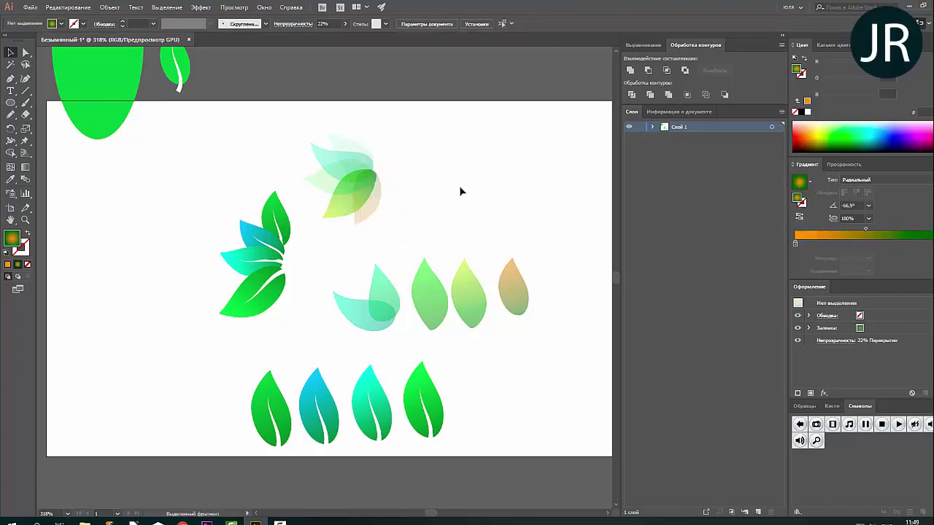
left_click_drag(400, 321, 400, 322)
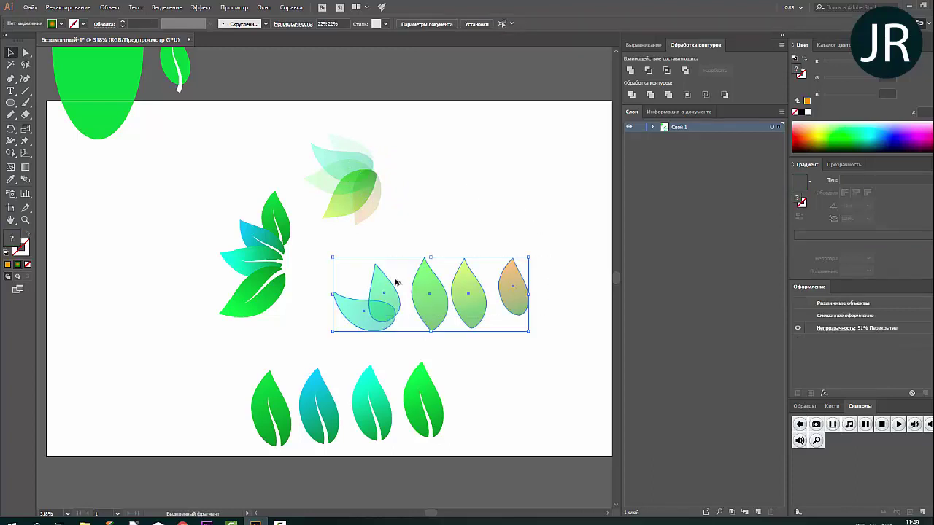
mouse_move(396, 277)
left_mouse_down()
mouse_move(484, 145)
mouse_move(509, 181)
left_mouse_up()
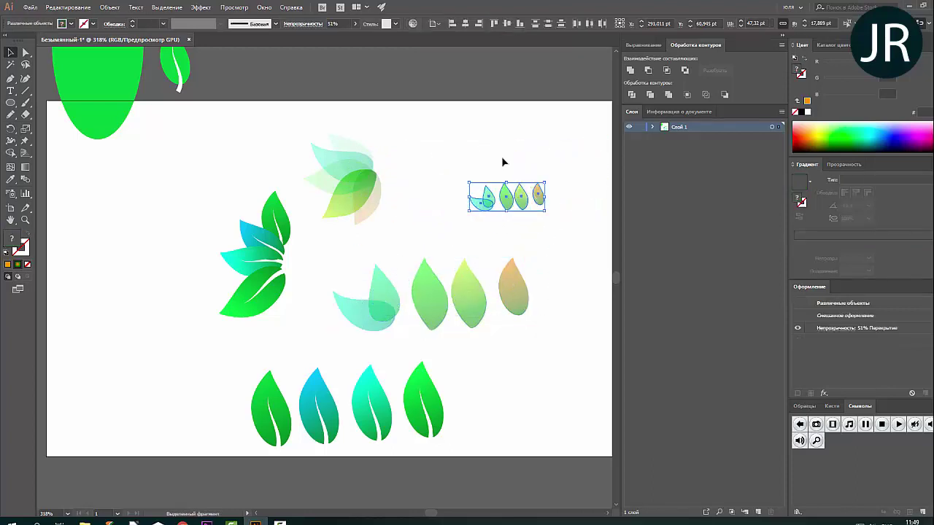
- Shrink the copied leaf row and place a tilted small leaf onto the flower
left_click(502, 162)
mouse_move(419, 190)
left_mouse_down()
mouse_move(405, 183)
mouse_move(424, 171)
mouse_move(369, 167)
left_mouse_up()
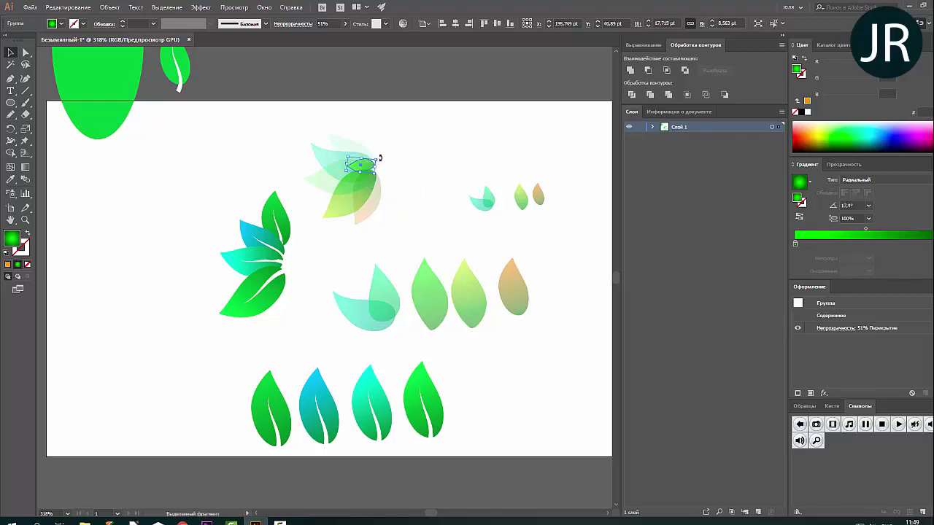
left_click(399, 162)
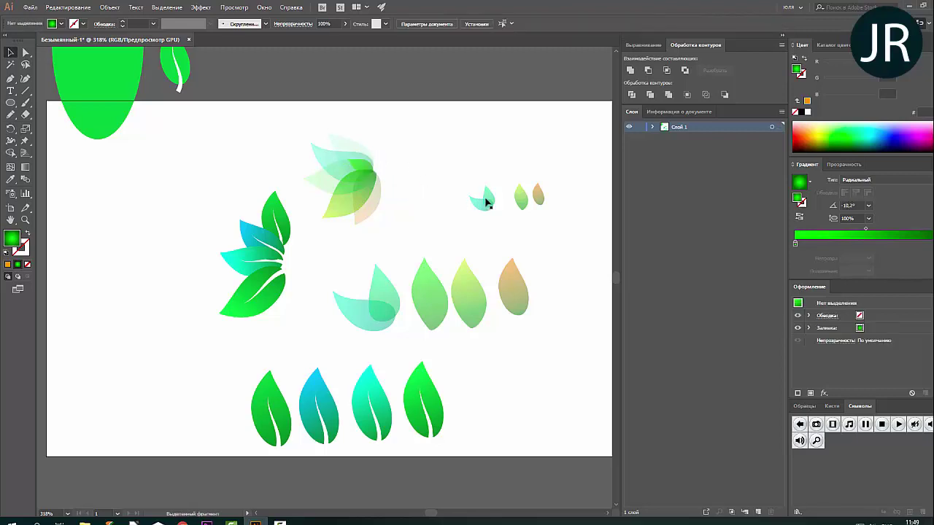
left_click(366, 168)
left_click(393, 171)
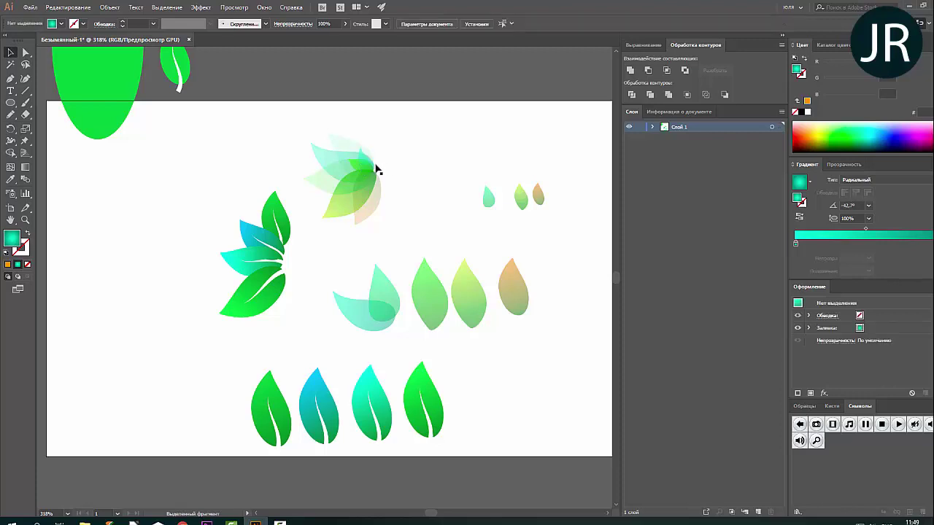
left_click(373, 159)
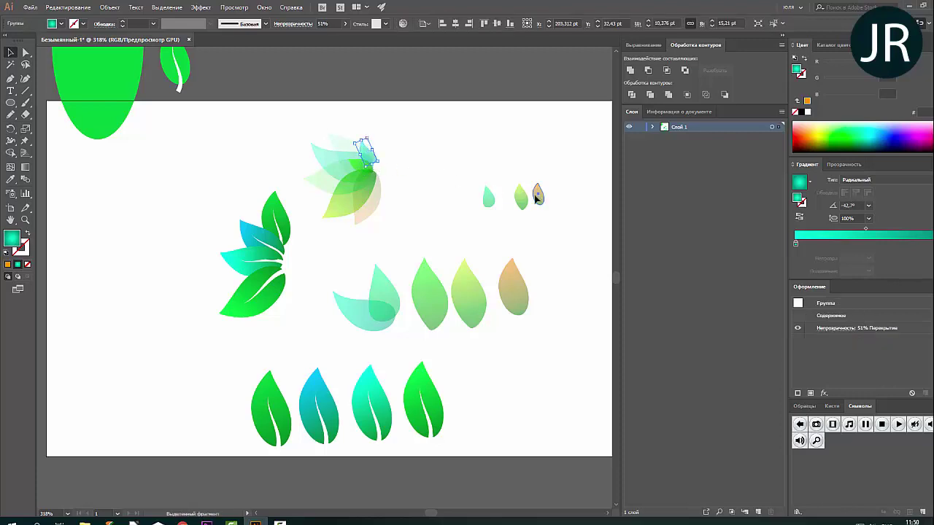
left_click(387, 173, "ctrl")
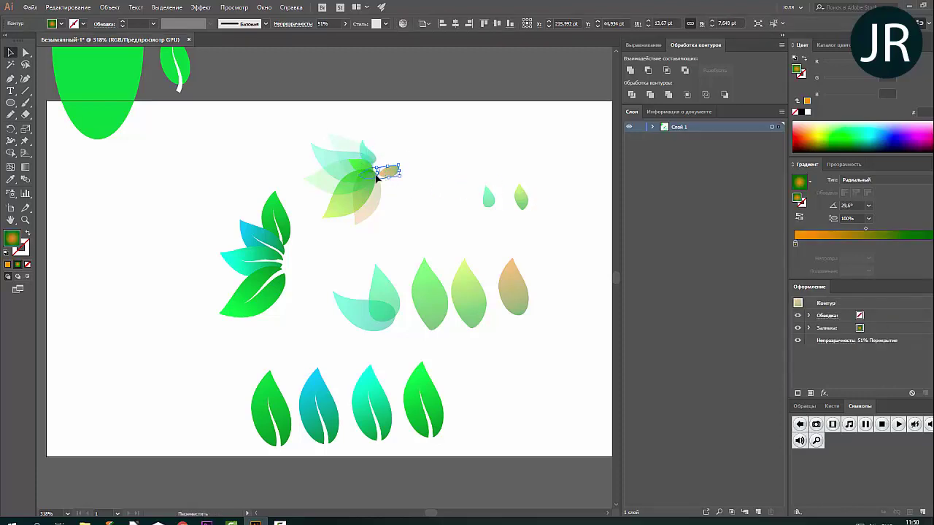
left_click(417, 174)
double_click(488, 198)
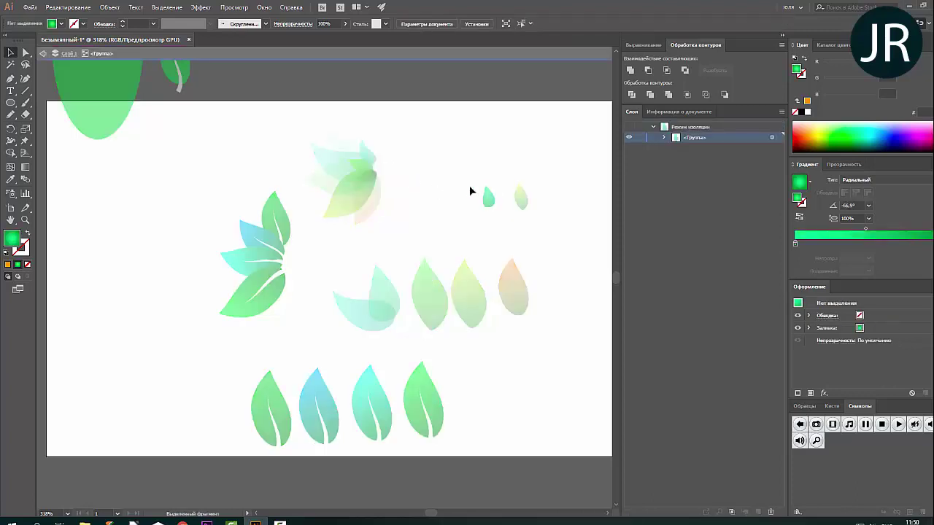
double_click(421, 178)
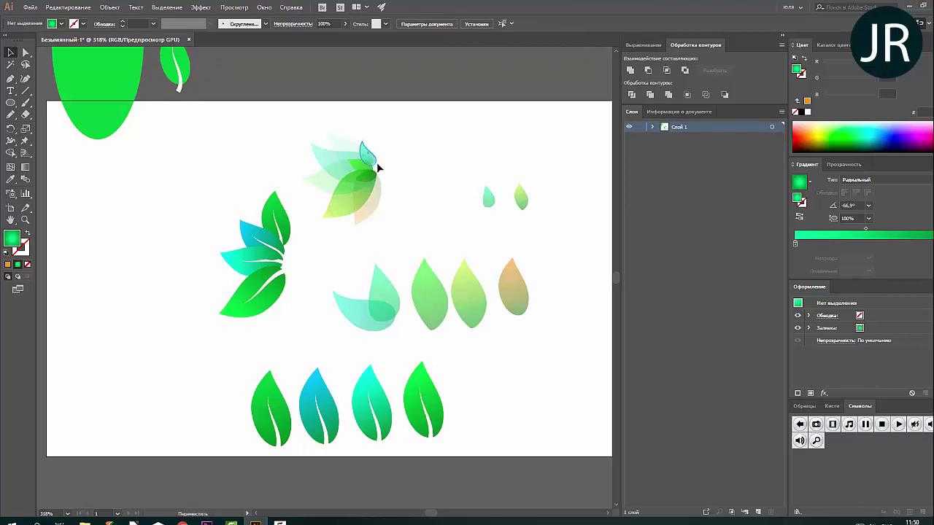
- Add more small rotated leaves and a copy of the orange leaf to the flower centre
left_click(387, 172)
left_click_drag(384, 170, 389, 153)
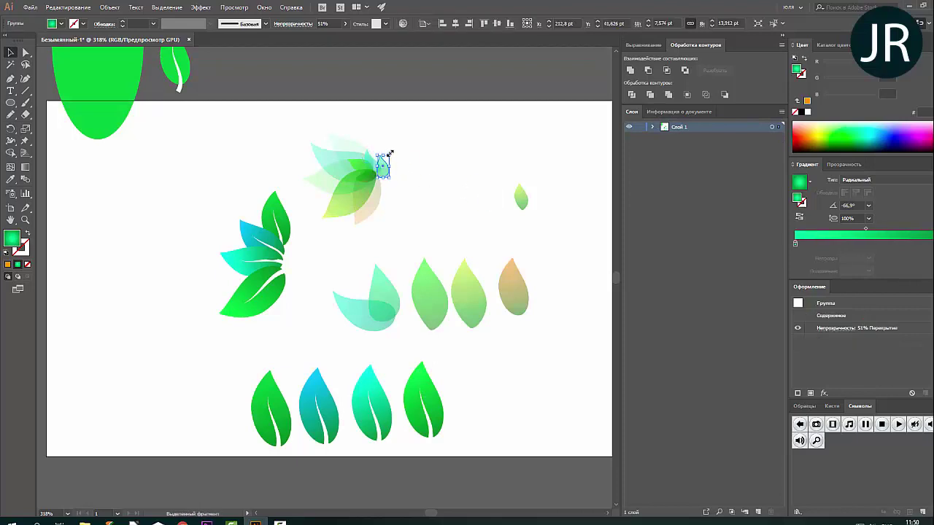
mouse_move(518, 199)
left_mouse_down()
mouse_move(399, 192)
mouse_move(407, 195)
mouse_move(380, 173)
left_mouse_up()
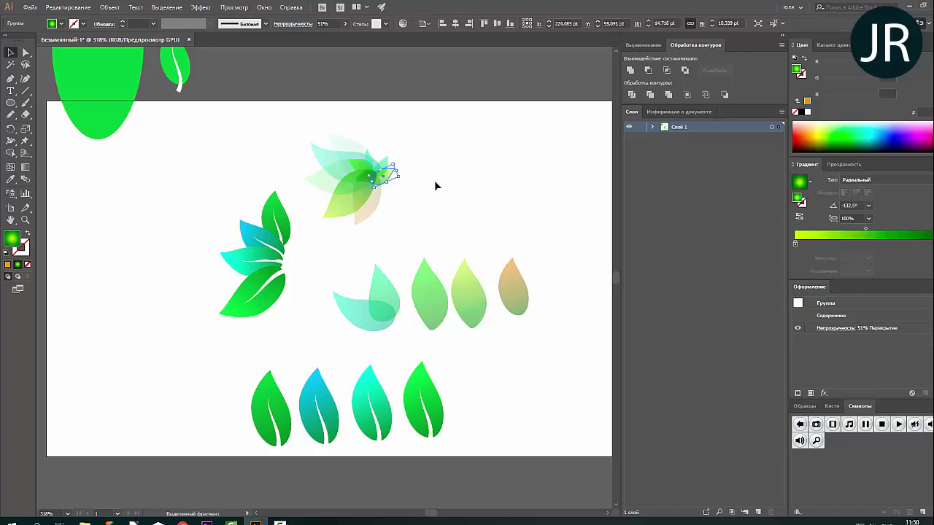
left_click(506, 267)
mouse_move(506, 267)
left_mouse_down()
mouse_move(449, 172)
mouse_move(436, 233)
mouse_move(443, 195)
mouse_move(375, 188)
left_mouse_up()
left_click(422, 192)
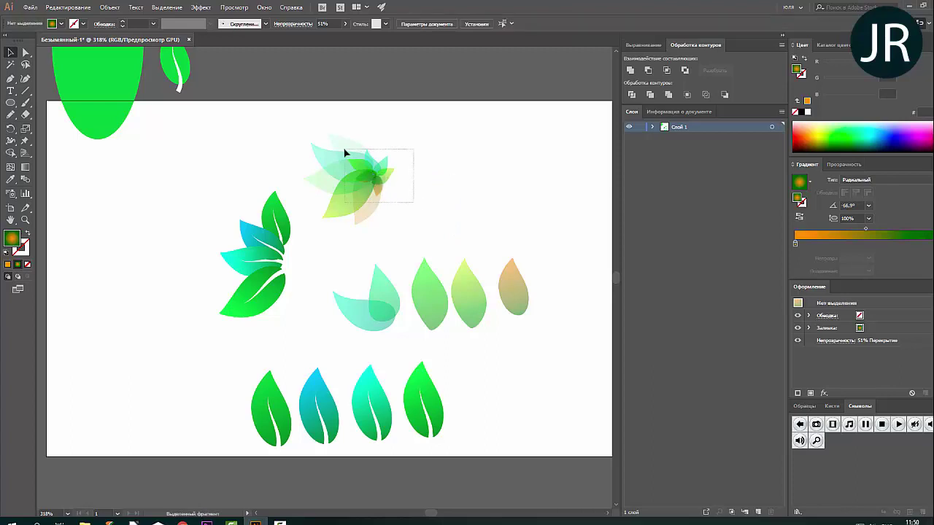
- Move the row of five translucent leaves right and down, then select the left leaf cluster
left_click_drag(345, 153, 344, 150)
left_click(431, 219)
left_click_drag(334, 259, 511, 316)
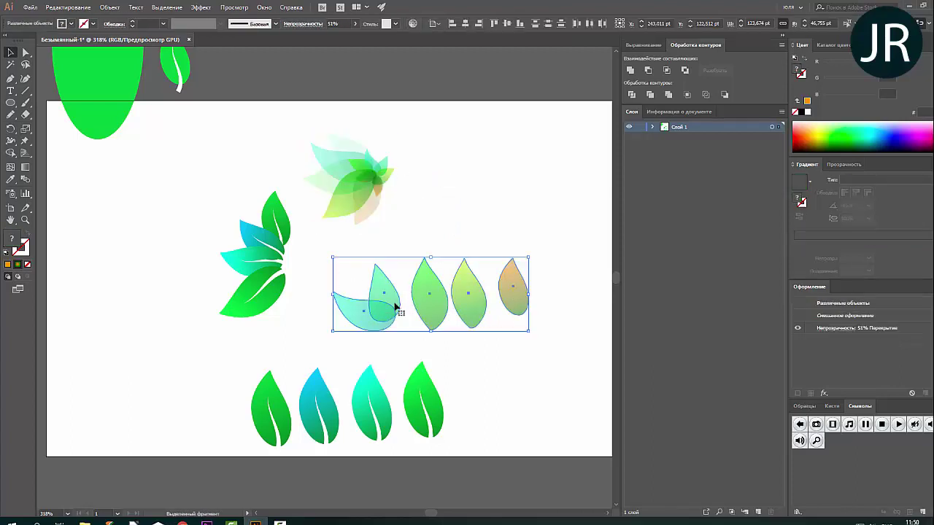
left_click_drag(395, 306, 455, 323)
left_click(279, 243)
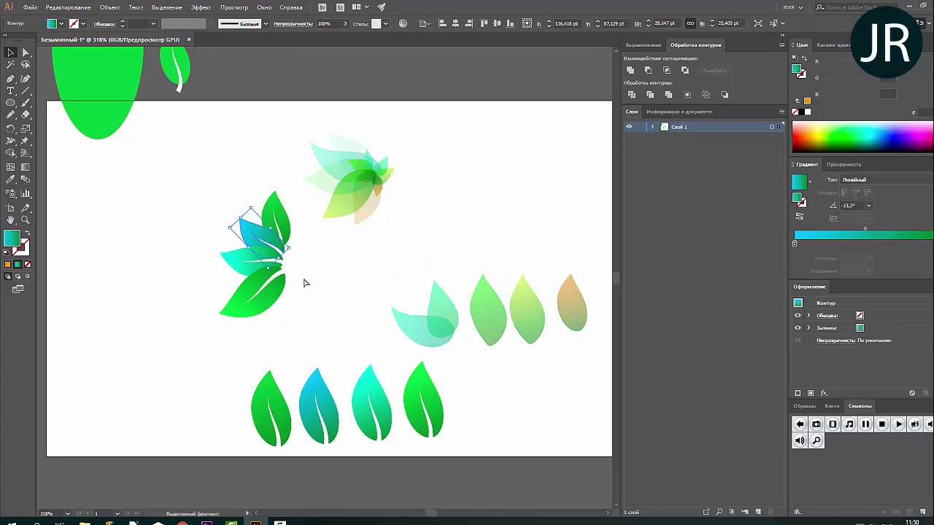
mouse_move(302, 198)
left_mouse_down()
mouse_move(269, 315)
mouse_move(255, 298)
mouse_move(357, 236)
mouse_move(351, 214)
mouse_move(392, 198)
left_mouse_up()
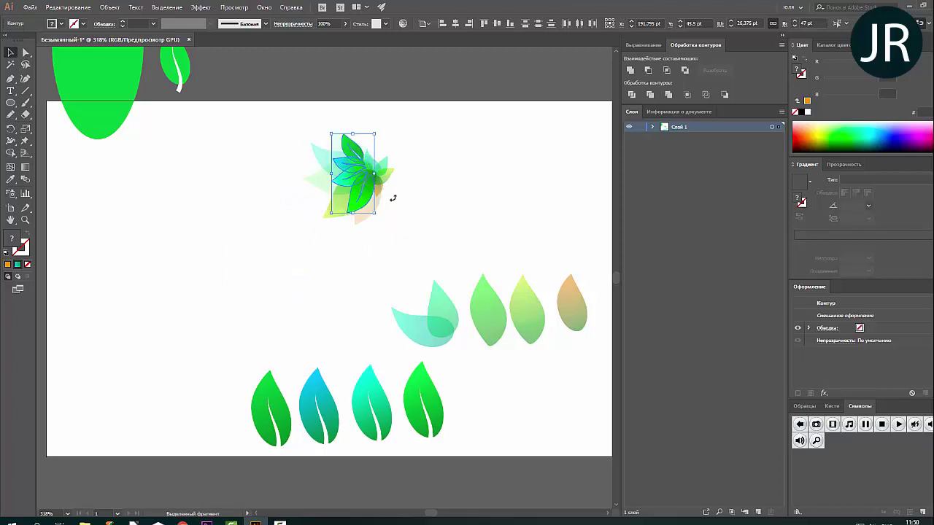
- Move the flower left and down, enlarge it, and select the leftover leaves below
left_click(443, 204)
left_click(357, 181)
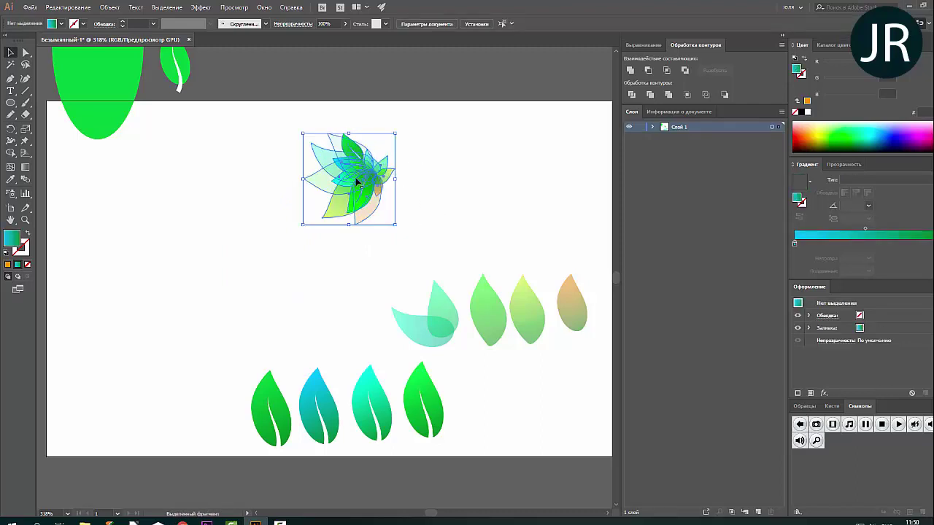
mouse_move(357, 180)
left_mouse_down()
mouse_move(242, 221)
mouse_move(298, 212)
left_mouse_up()
left_click(344, 224)
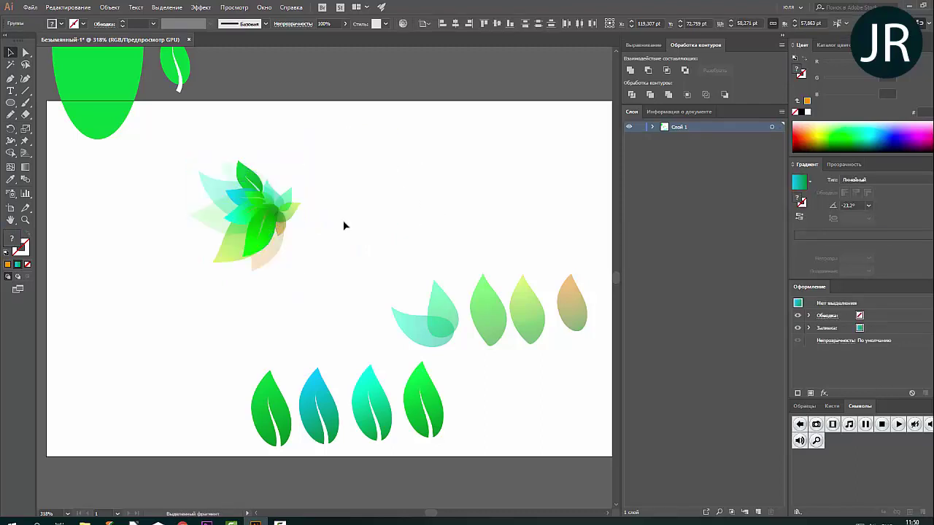
key("ctrl+minus")
left_click_drag(245, 285, 566, 436)
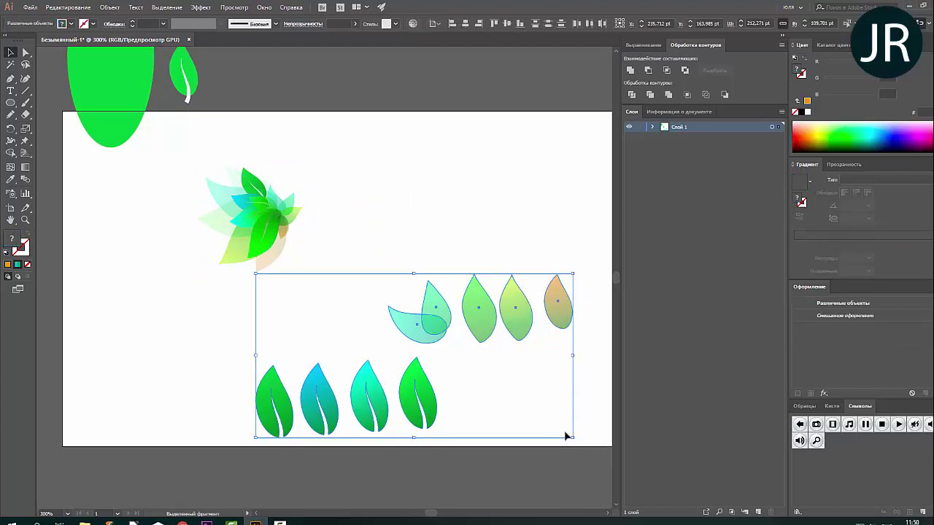
scroll(547, 416, "down", 1)
left_click_drag(479, 261, 384, 440)
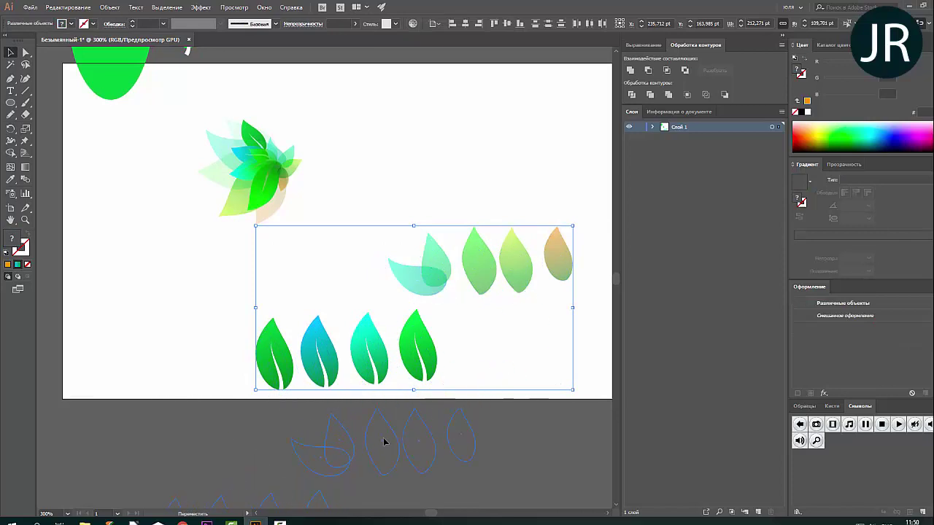
- Place an enlarged copy of the flower to its right at 63% opacity
left_click(277, 208)
left_click_drag(278, 208, 423, 242)
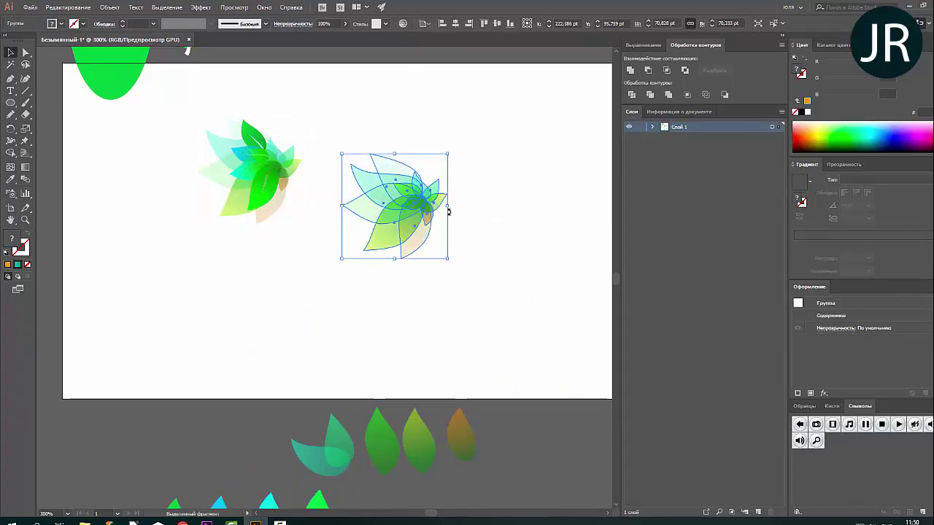
left_click_drag(445, 207, 503, 206)
left_click(344, 24)
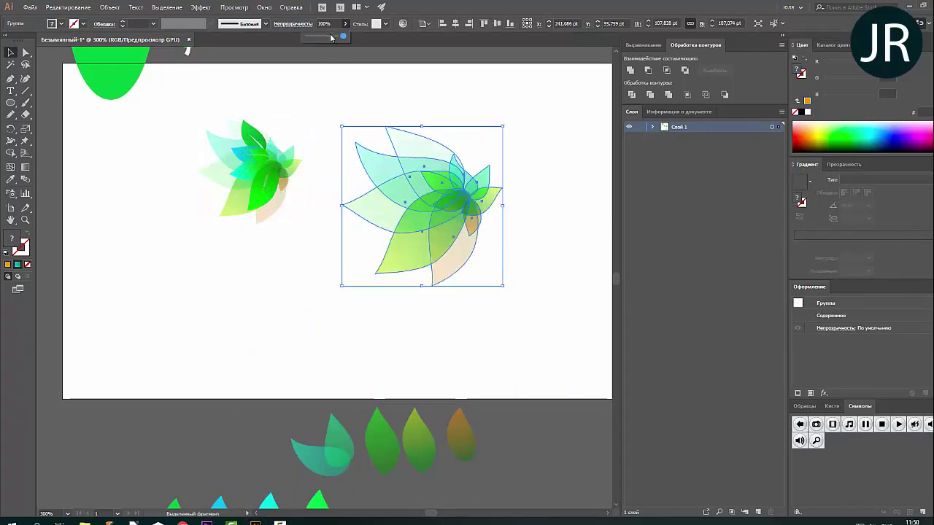
left_click_drag(342, 35, 330, 35)
- Mirror the flower copy horizontally, rotate it about 30°, and scale it down slightly
right_click(461, 155)
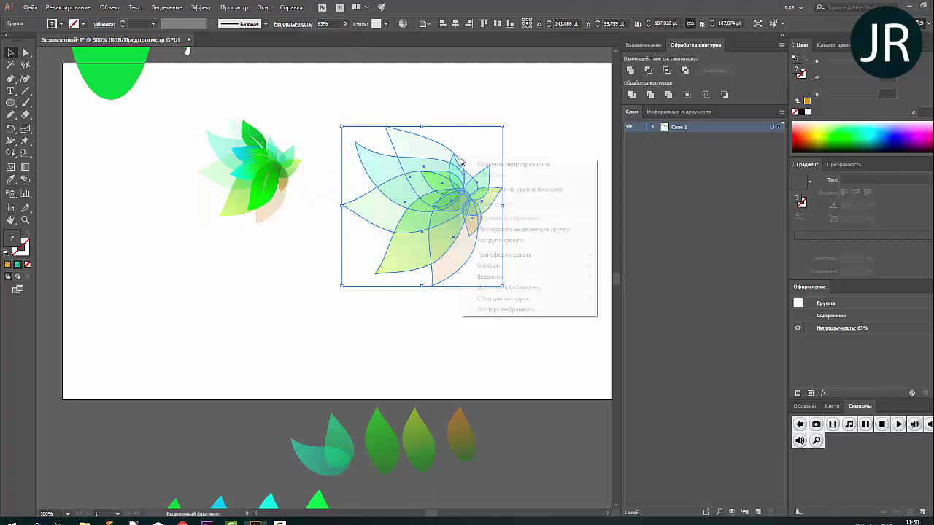
left_click(635, 291)
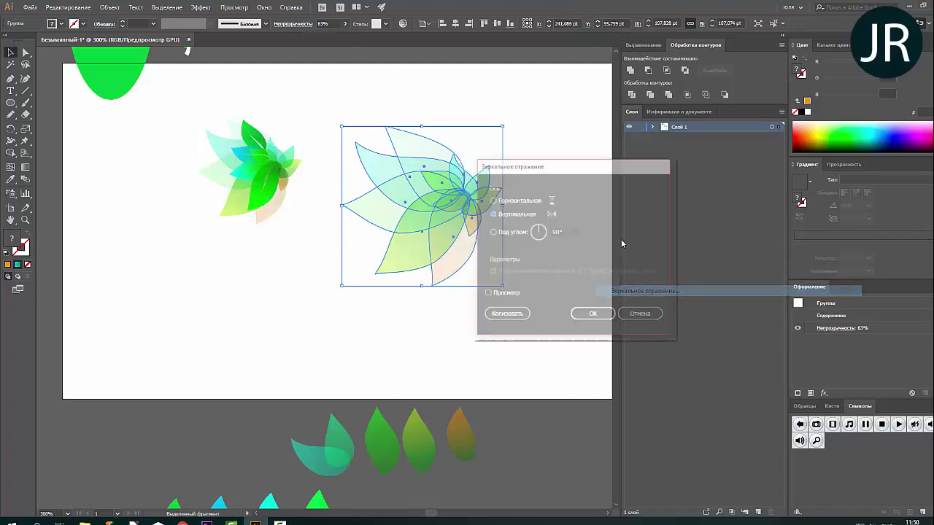
left_click(592, 312)
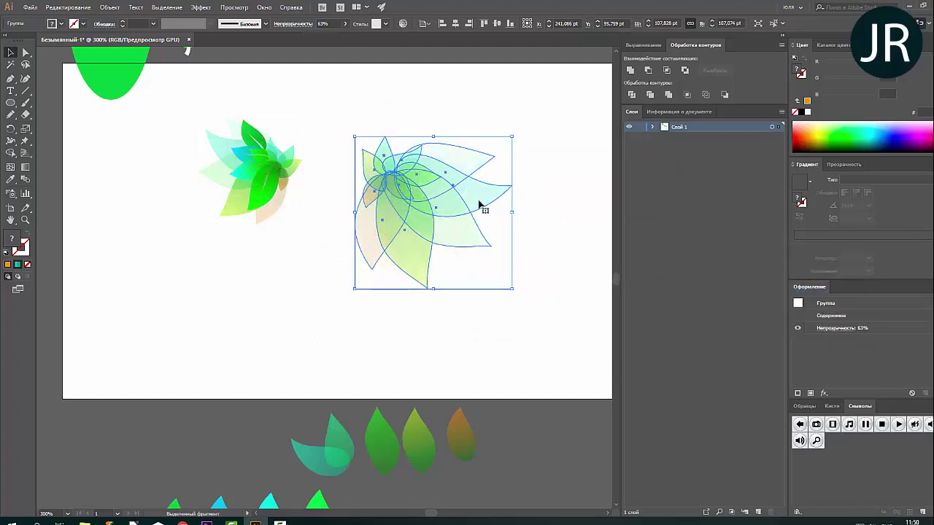
left_click_drag(503, 127, 436, 53)
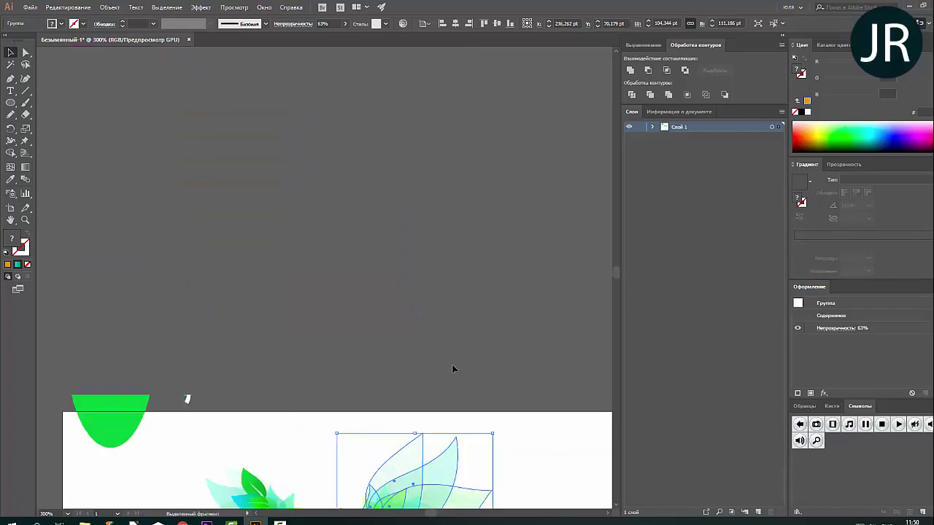
scroll(452, 376, "down", 3)
scroll(450, 383, "down", 2)
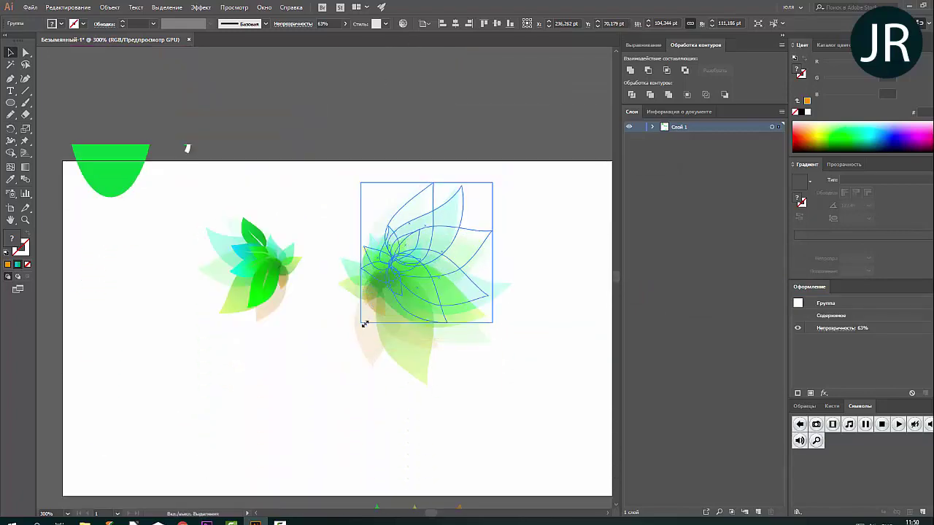
left_click_drag(335, 349, 361, 323)
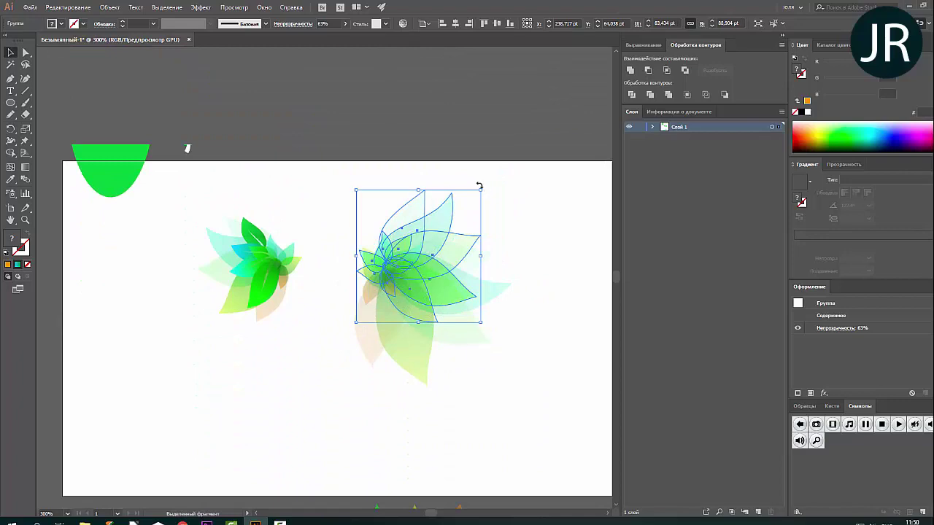
- Move the large translucent flower over the small green leaf group and check the result
left_click(531, 202)
left_click_drag(425, 292, 298, 290)
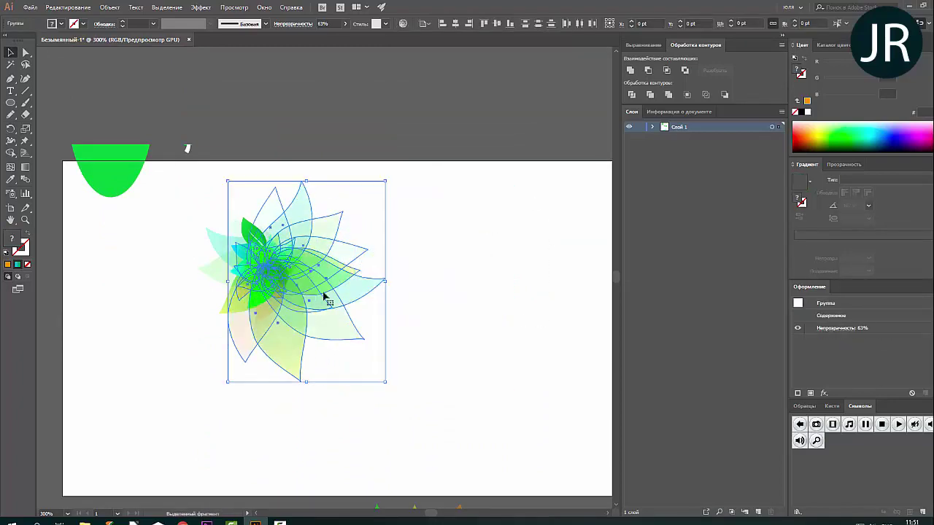
left_click(464, 319)
scroll(452, 323, "down", 2)
scroll(440, 329, "down", 1)
left_click(253, 227)
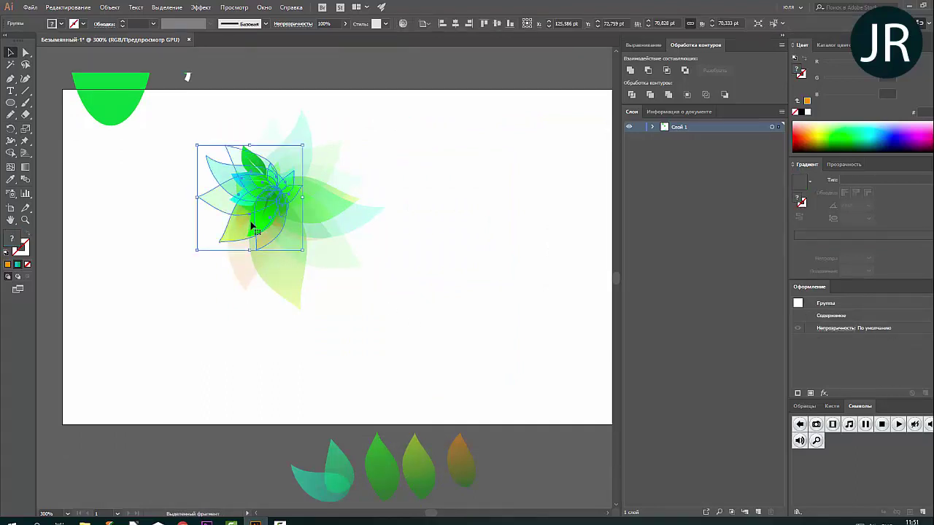
key("a")
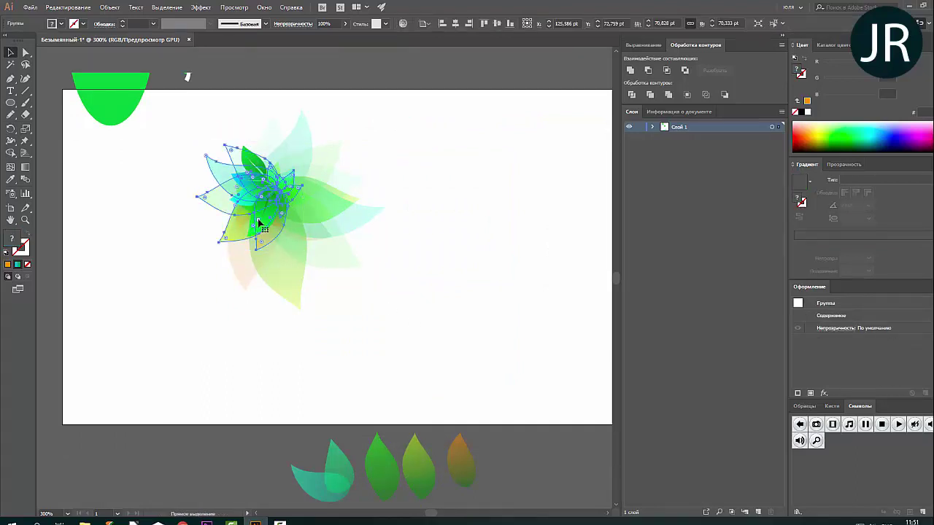
key("v")
left_click(407, 292)
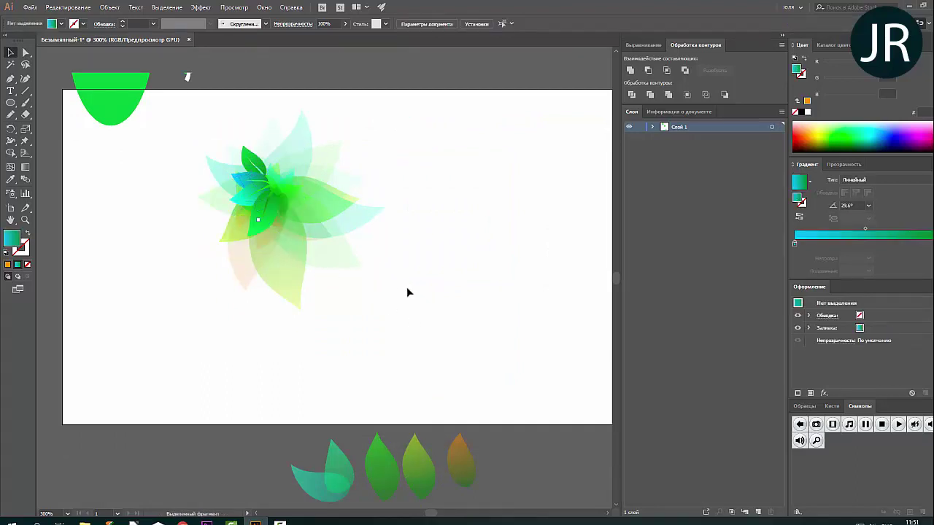
- Draw a circle with a Black-White radial gradient and Screen blend mode
left_click(9, 103)
left_click_drag(381, 142, 505, 264)
left_click(808, 180)
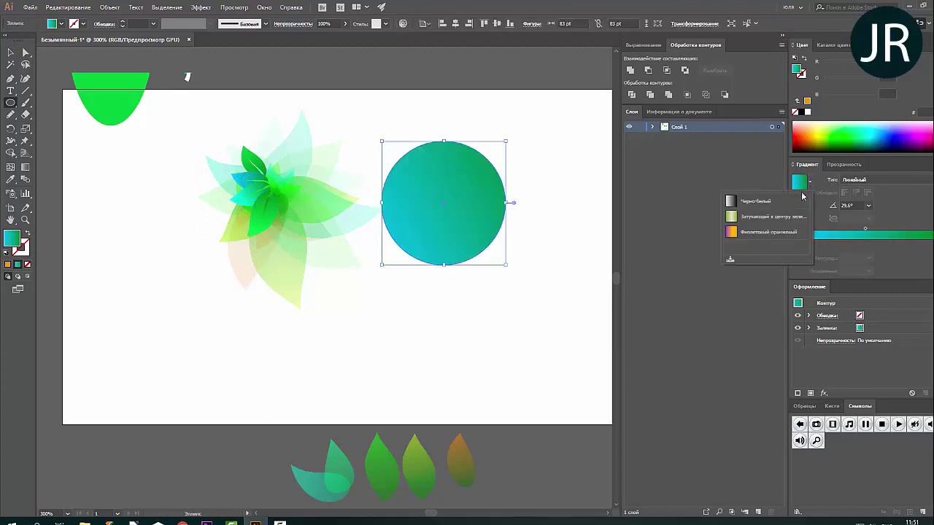
left_click(751, 211)
left_click(857, 180)
left_click(854, 195)
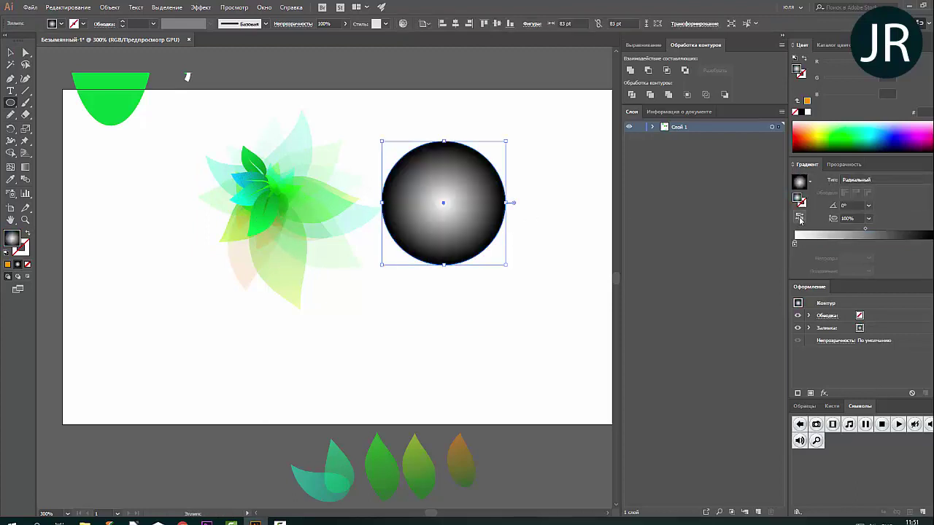
left_click(839, 164)
left_click(817, 250)
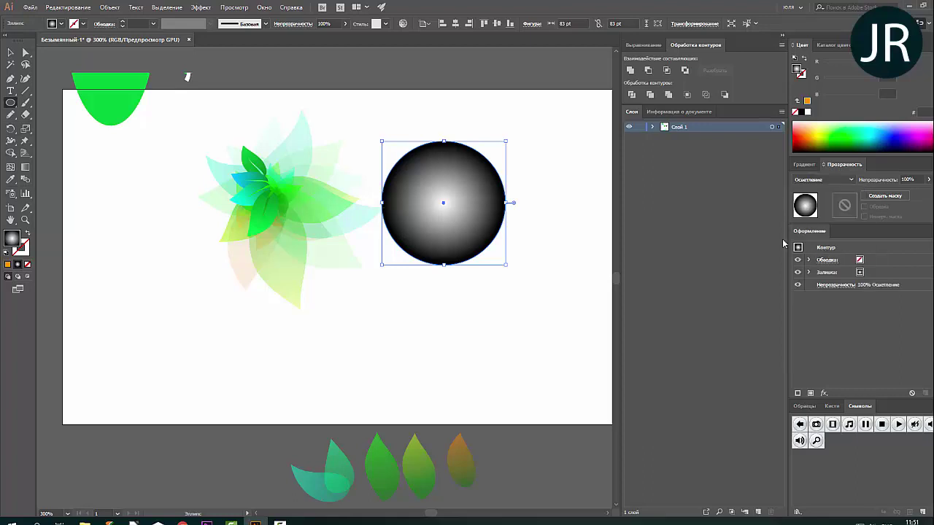
- Move the glowing gradient circle over the flower's centre
left_click(8, 55)
left_click(175, 184)
left_click(256, 192)
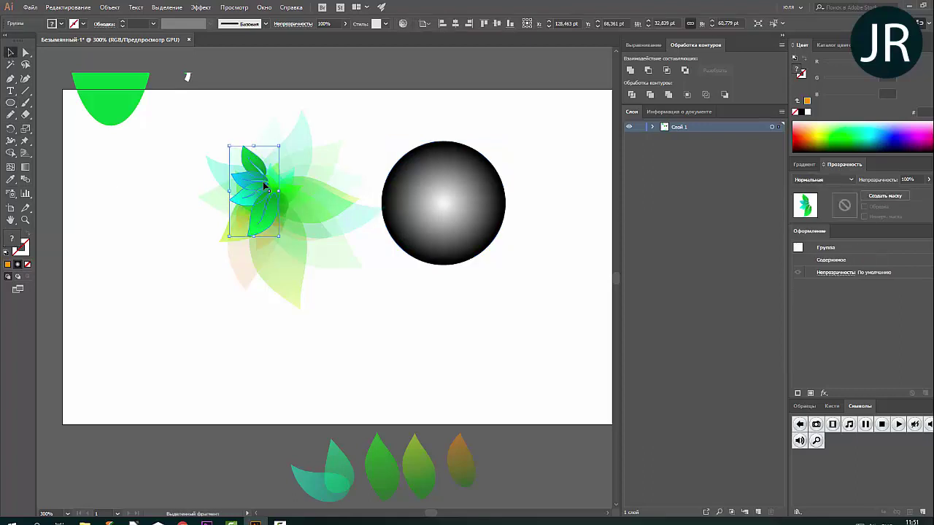
left_click(417, 135)
left_click_drag(473, 184, 295, 173)
left_click(121, 179)
- Start a new rectangle with exact dimensions using the Rectangle tool
left_click(12, 104)
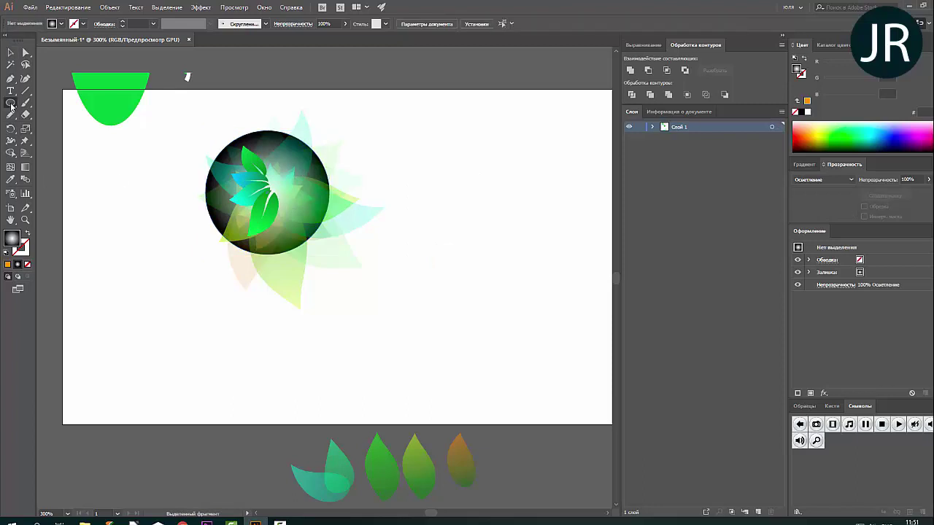
left_click(60, 103)
left_click(75, 107)
- Create a rectangle sized 400 × 225 pt
key("Tab")
type("225")
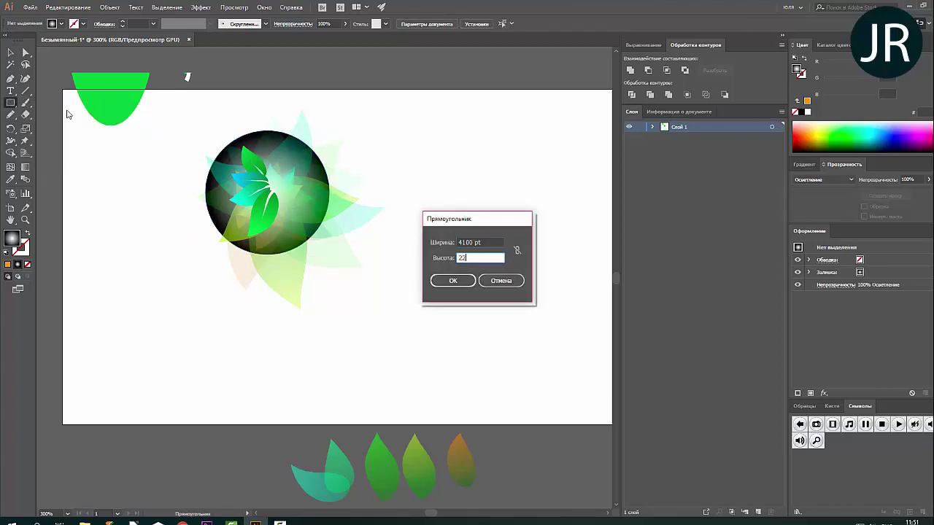
key("Tab")
key("Return")
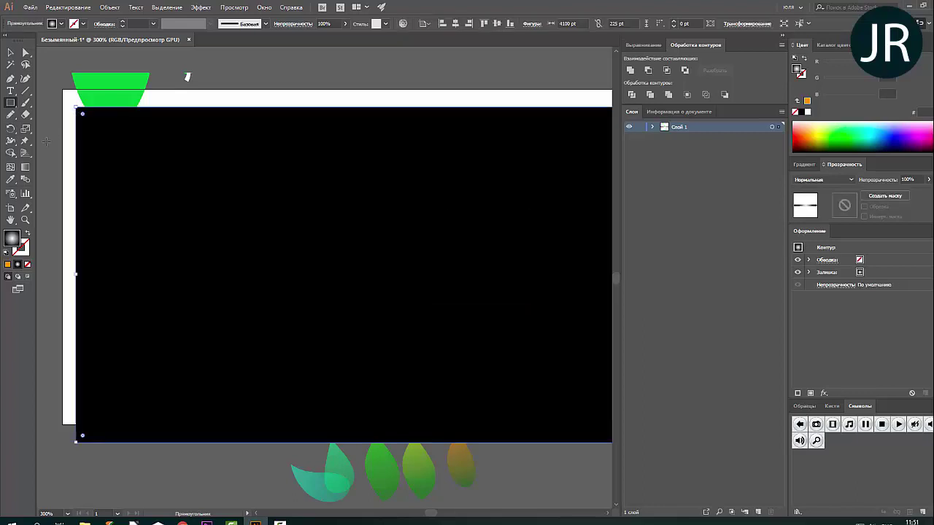
left_click(583, 23)
key("Tab")
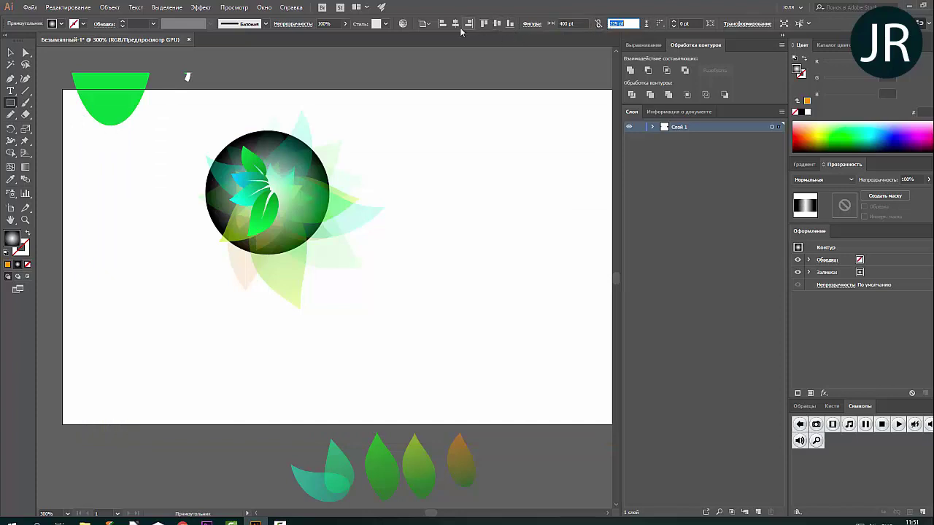
key("Return")
- Align the rectangle to the artboard and send it behind everything
left_click(496, 24)
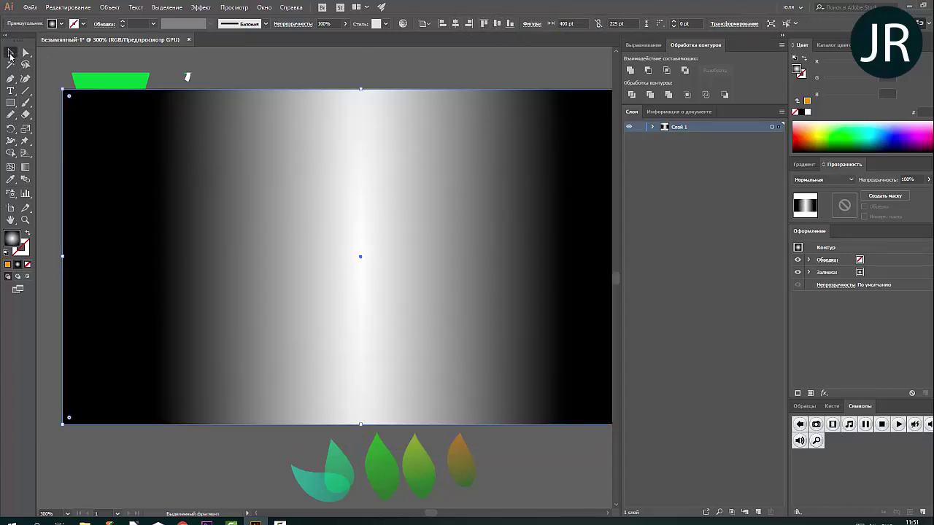
left_click(11, 53)
key("ctrl+shift+bracketleft")
key("ctrl+0")
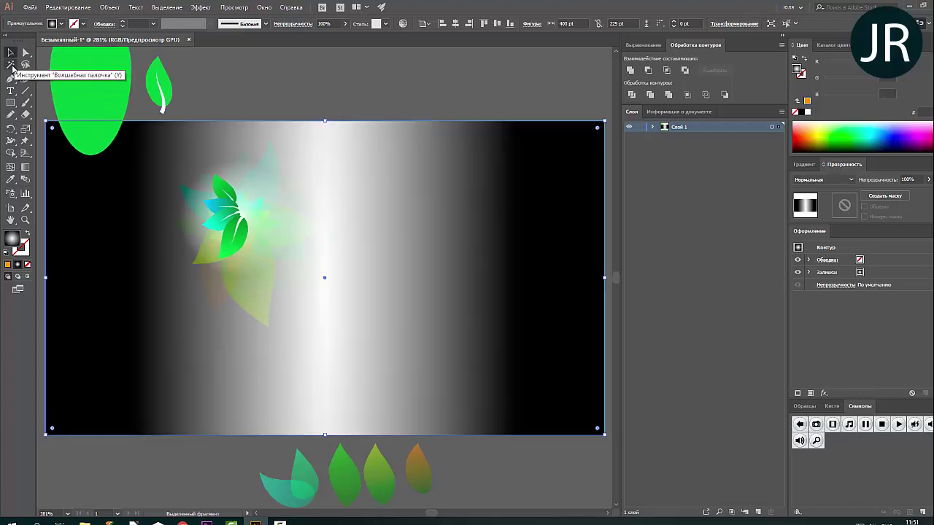
key("ctrl+minus")
- Fill the rectangle white and deselect it
left_click(803, 164)
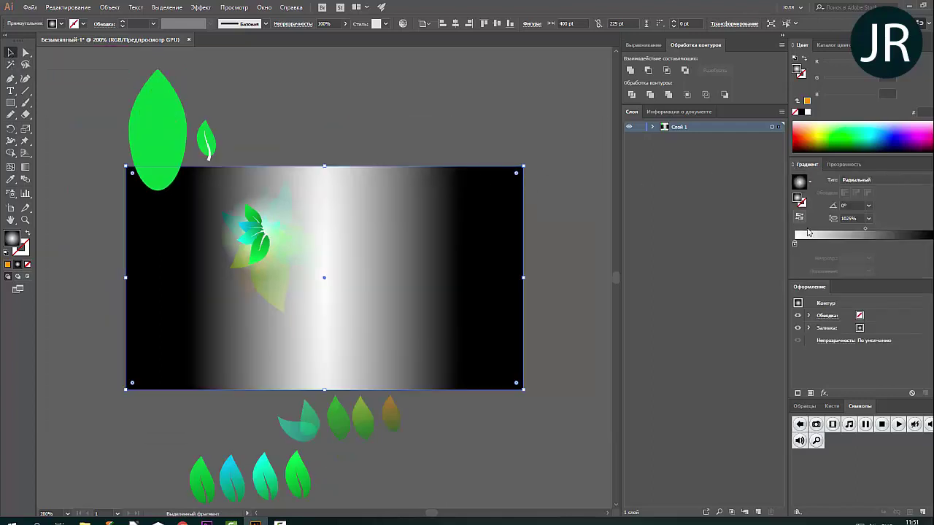
left_click_drag(815, 119, 809, 124)
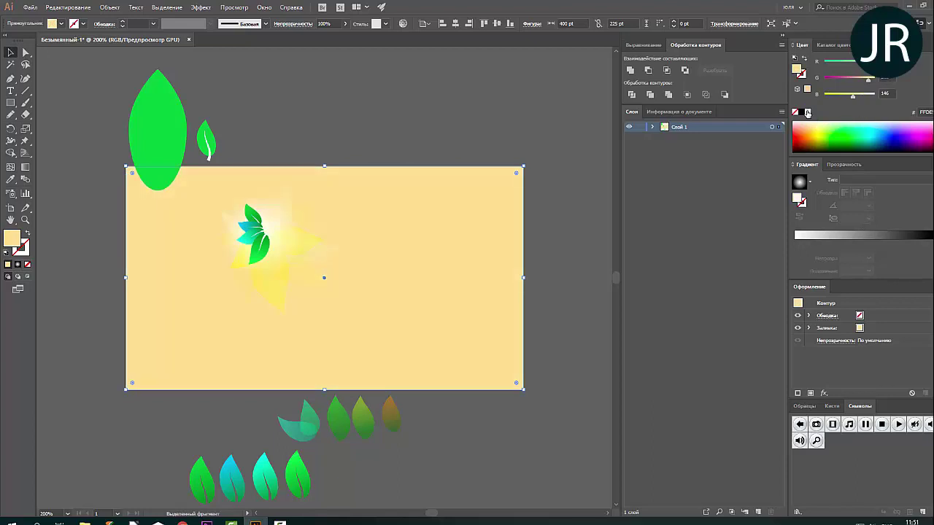
left_click(807, 112)
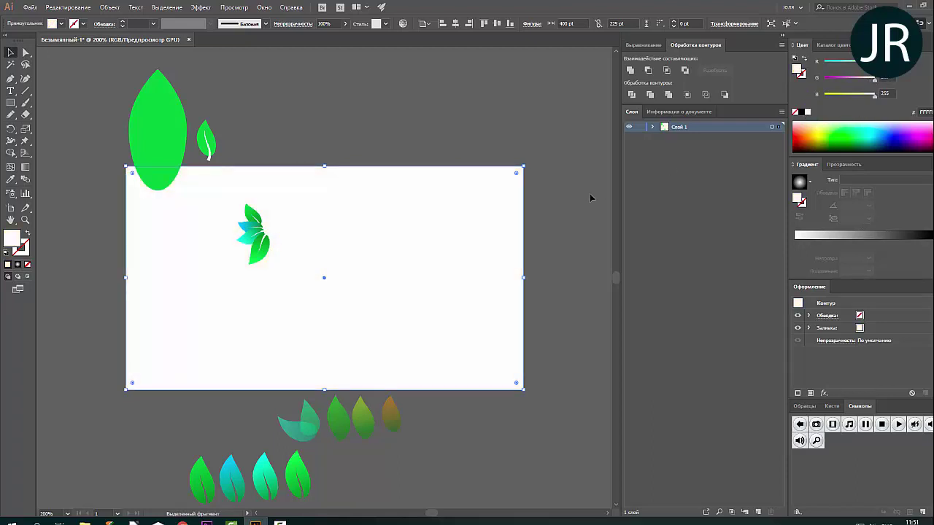
left_click(563, 229)
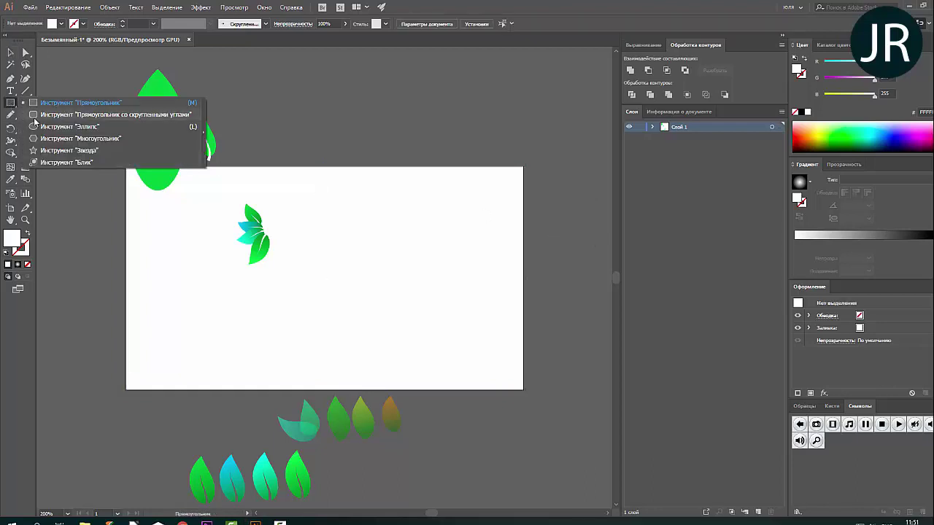
- Draw a circle near the artboard top with a radial gradient fill
left_click_drag(10, 103, 44, 126)
left_click_drag(291, 86, 458, 190)
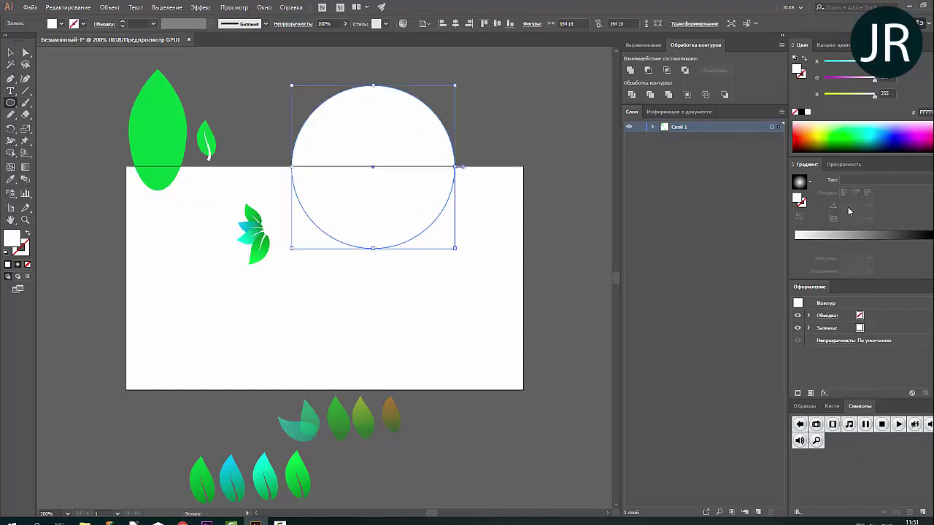
left_click(810, 183)
left_click(751, 188)
left_click(930, 244)
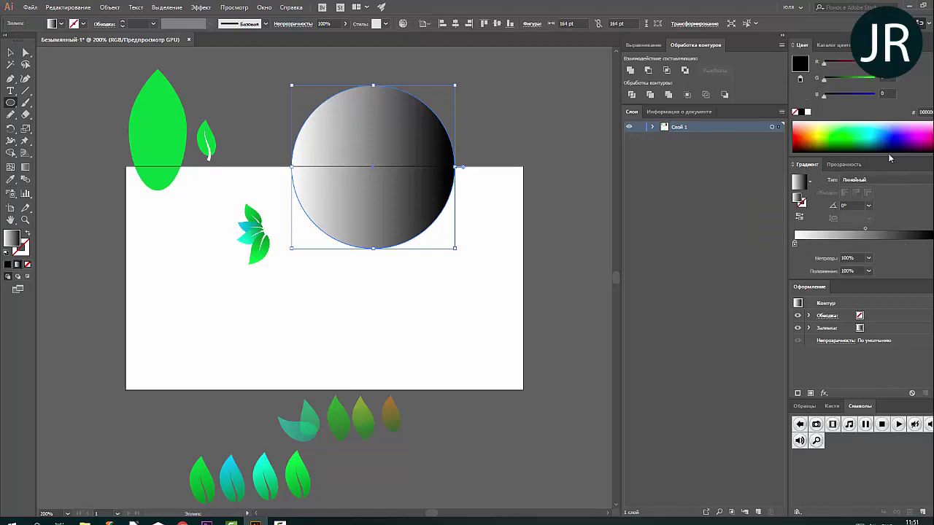
- Recolour the gradient to a blue centre fading through cyan to white
left_click(875, 128)
left_click(857, 179)
left_click(861, 201)
left_click(799, 216)
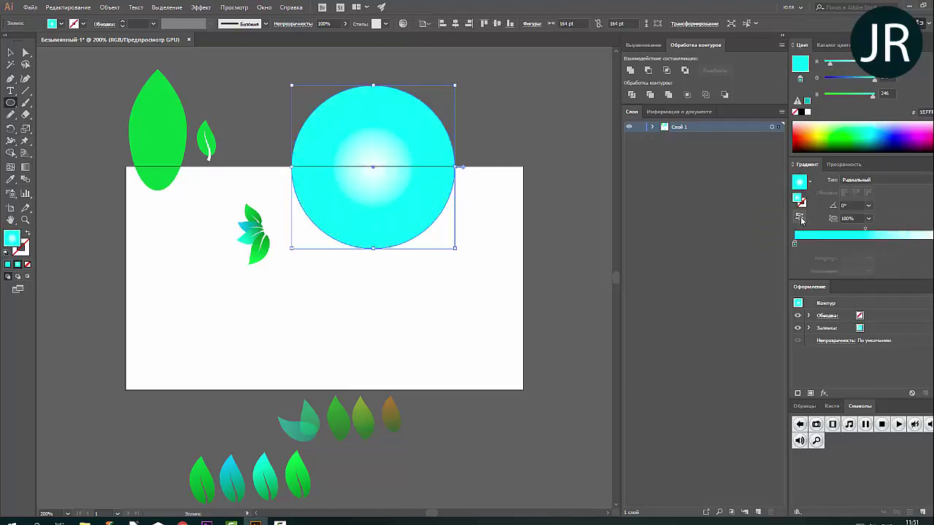
left_click(794, 243)
left_click(886, 134)
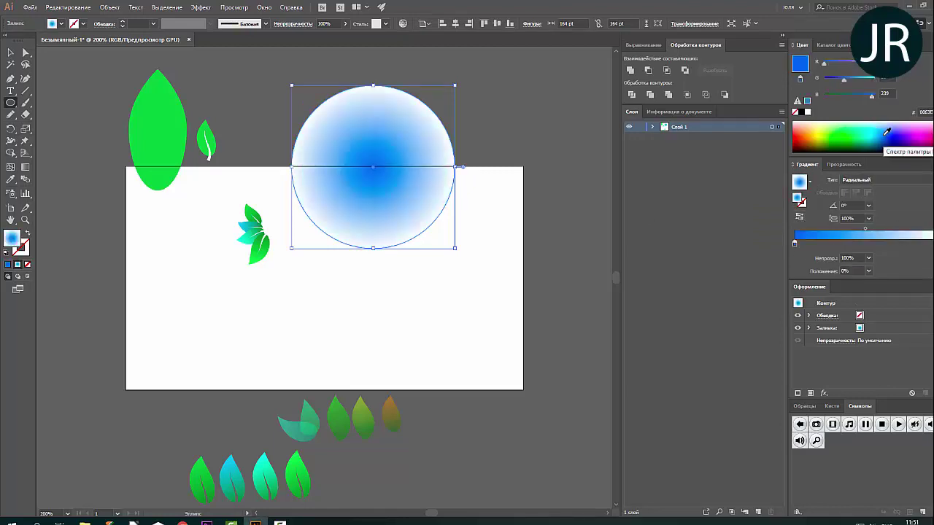
- Move the glow circle over the flower and enlarge it to 234 pt
left_click(10, 52)
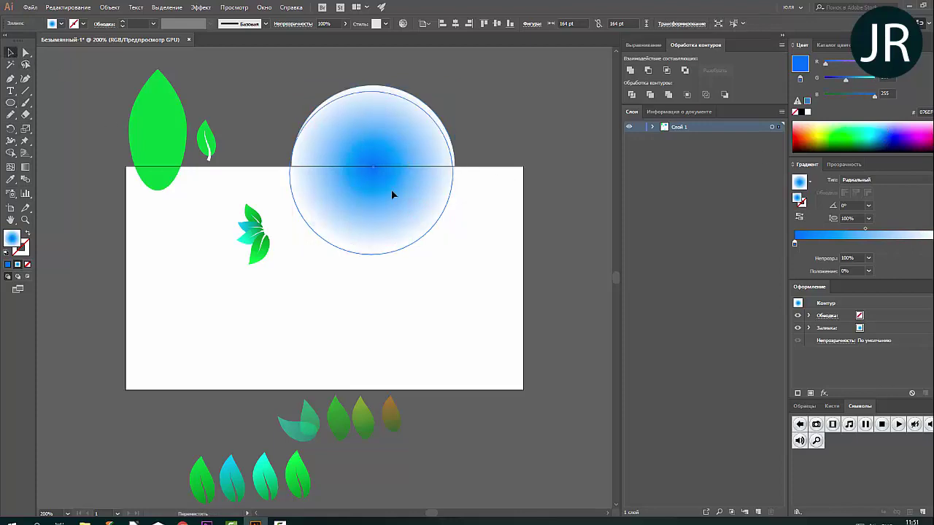
left_click_drag(410, 141, 314, 222)
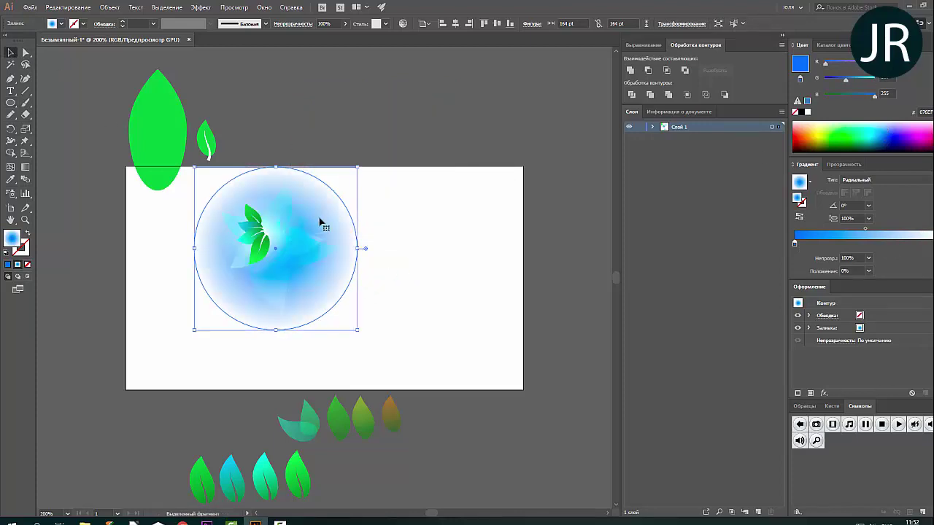
left_click_drag(357, 251, 377, 251)
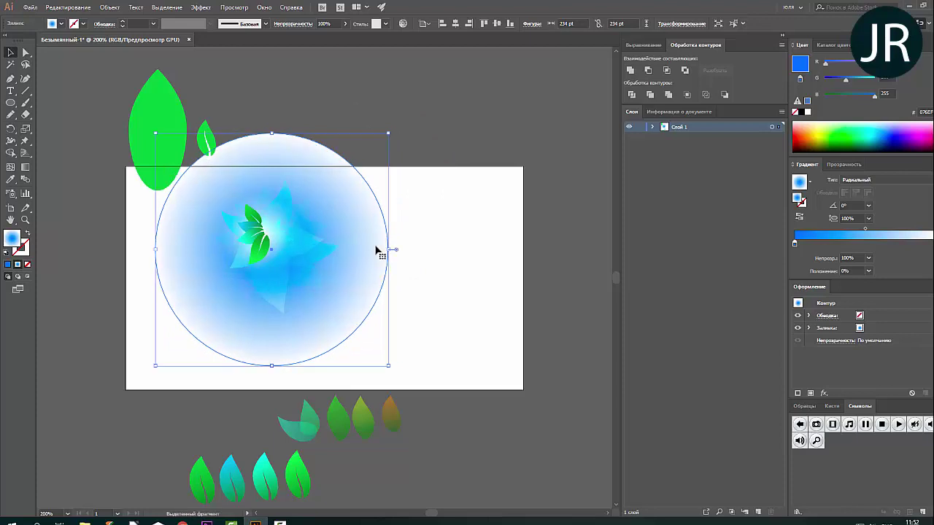
- Tint the glow pale yellow and centre it with the flower on the artboard
left_click(819, 126)
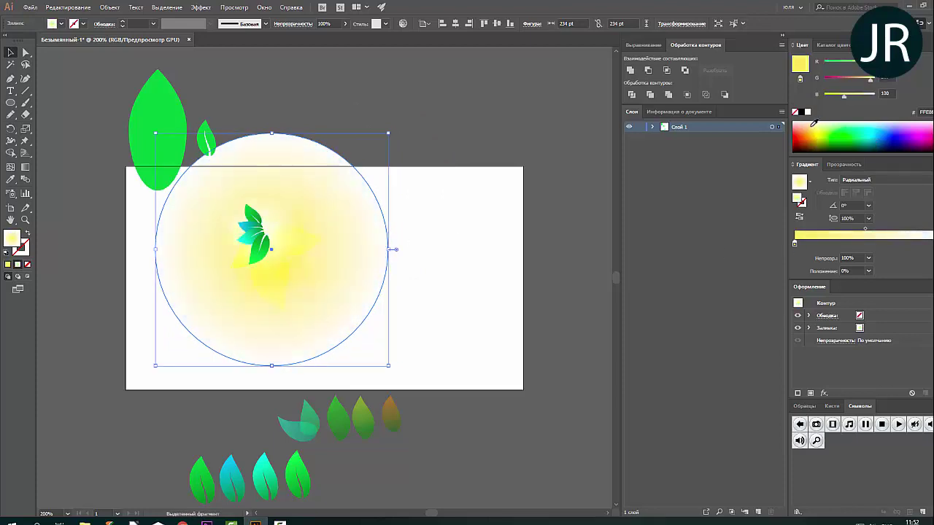
left_click(399, 197)
mouse_move(361, 225)
left_mouse_down()
mouse_move(233, 285)
mouse_move(300, 317)
left_mouse_up()
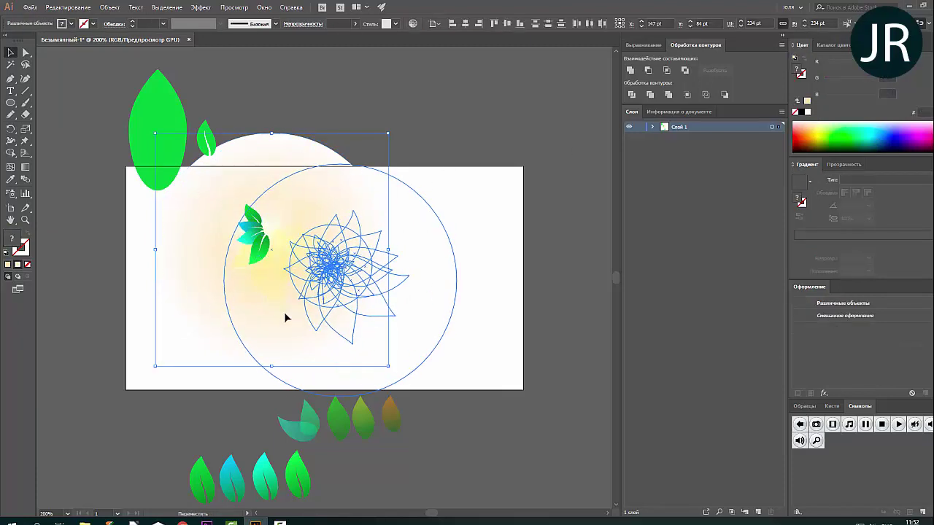
- Isolate the flower group, select all its leaves and switch their blend mode to Normal
left_click(501, 285)
left_click(438, 277)
left_click(386, 287)
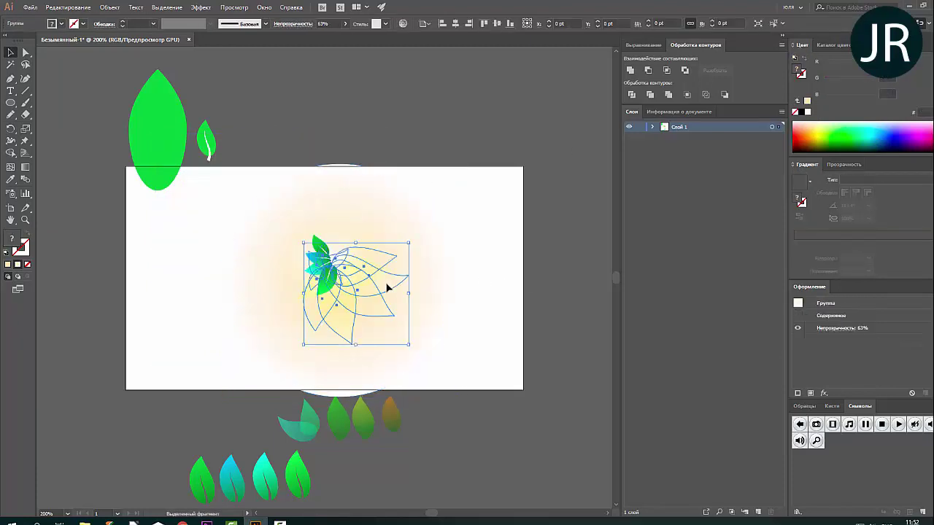
left_click(843, 165)
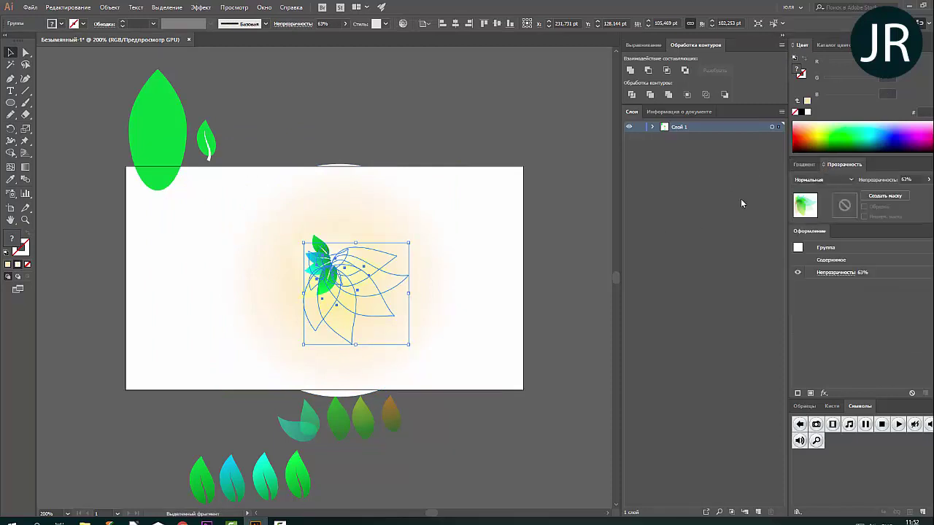
right_click(355, 287)
left_click(385, 355)
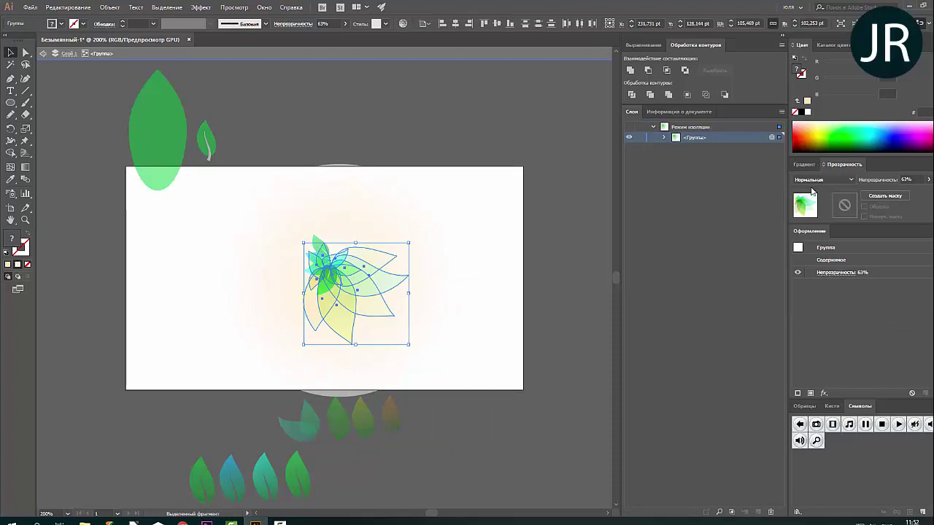
key("ctrl+a")
left_click(829, 181)
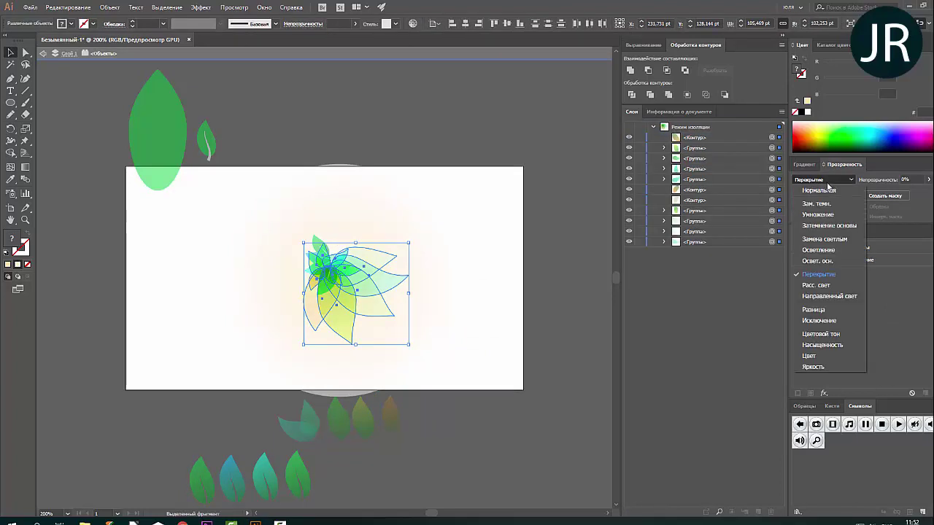
double_click(560, 296)
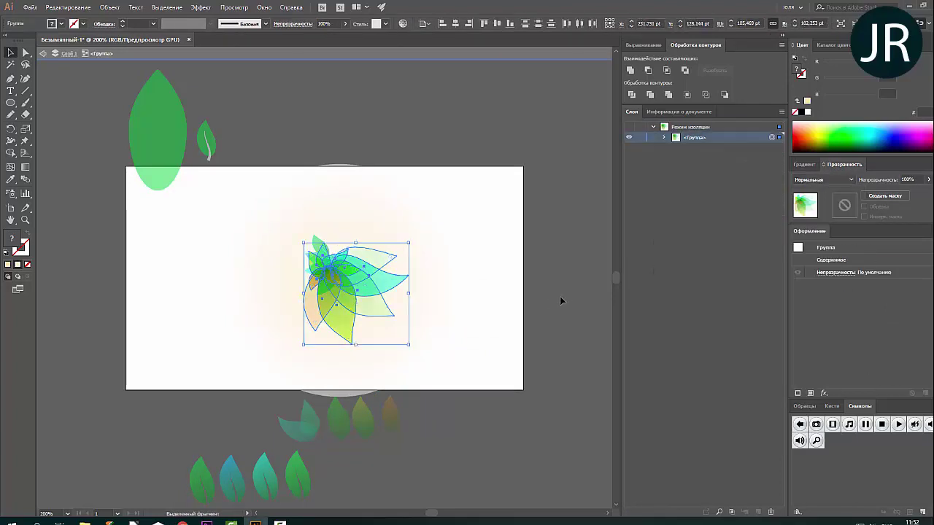
- Isolate the flower group to select its paths, then return to the full artwork
left_click(404, 253)
right_click(371, 235)
left_click(391, 305)
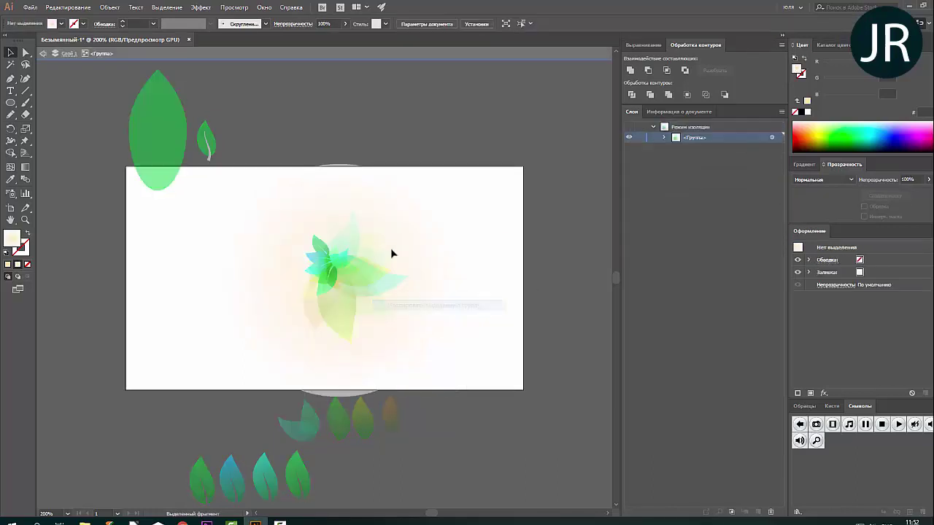
left_click_drag(435, 216, 307, 299)
double_click(317, 298)
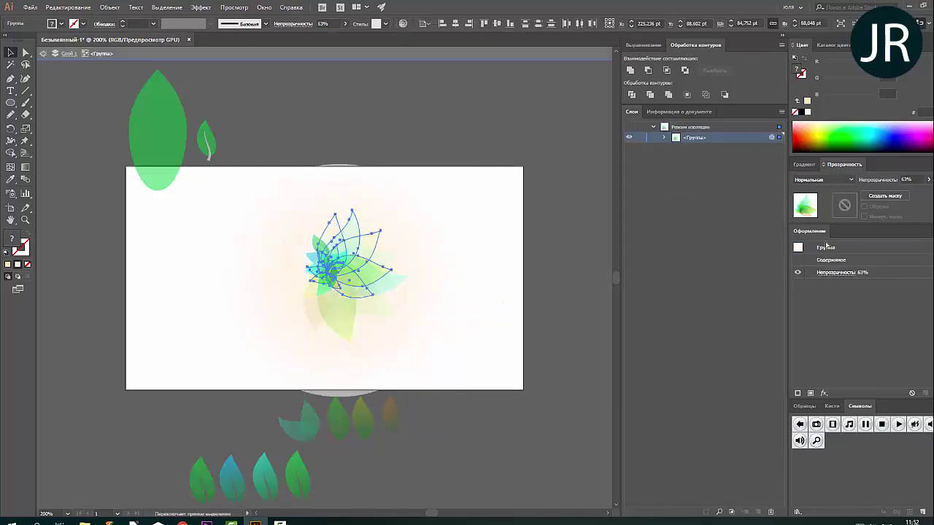
double_click(550, 269)
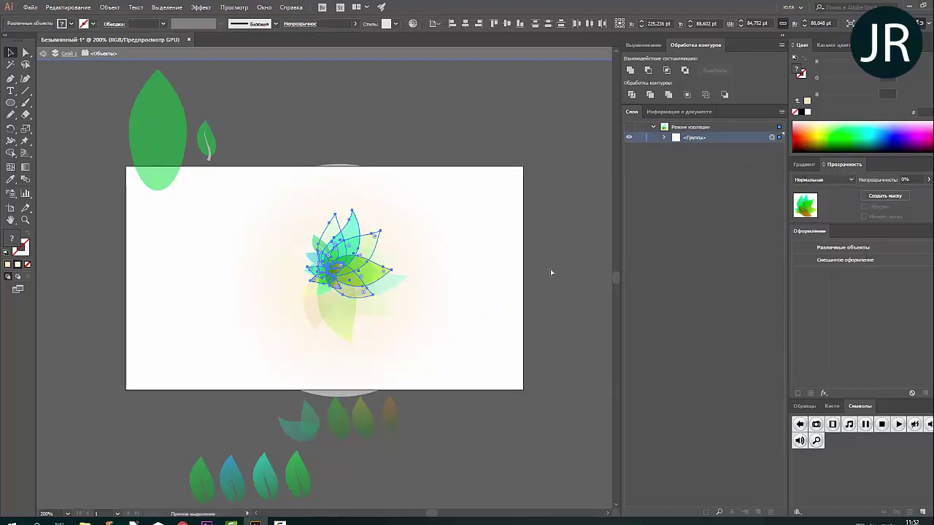
- Cut and paste the centre flower paths and move the faded flower to the upper right
left_click(343, 239)
left_click(275, 231)
mouse_move(313, 200)
left_mouse_down()
mouse_move(400, 334)
mouse_move(518, 354)
left_mouse_up()
key("ctrl+x")
key("ctrl+v")
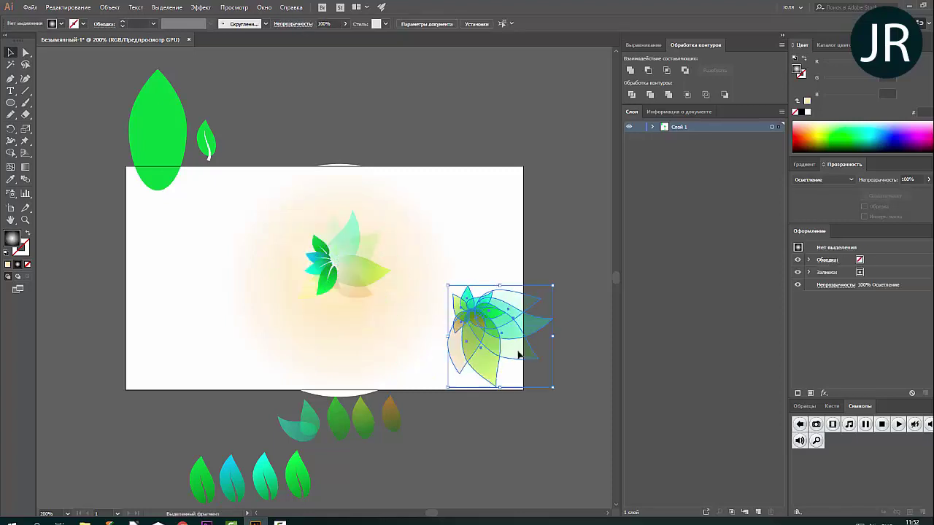
left_click_drag(365, 299, 474, 277)
- Move the gradient circle to the artboard's top edge and isolate the small leaf group
left_click(344, 286)
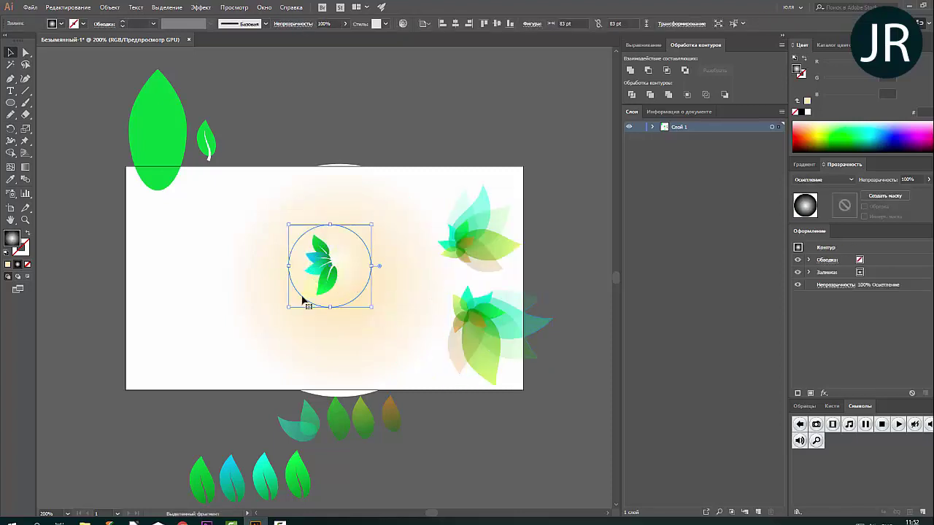
left_click_drag(332, 274, 355, 192)
left_click(304, 298)
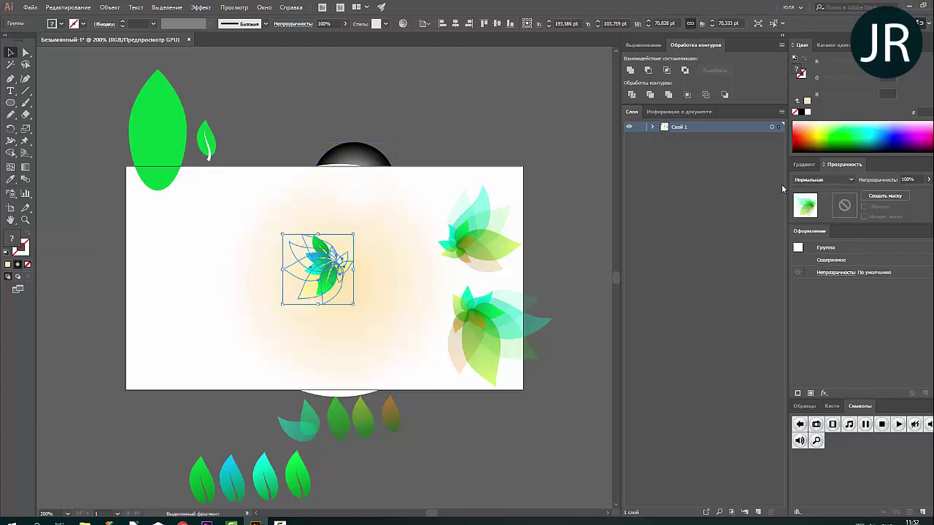
right_click(309, 283)
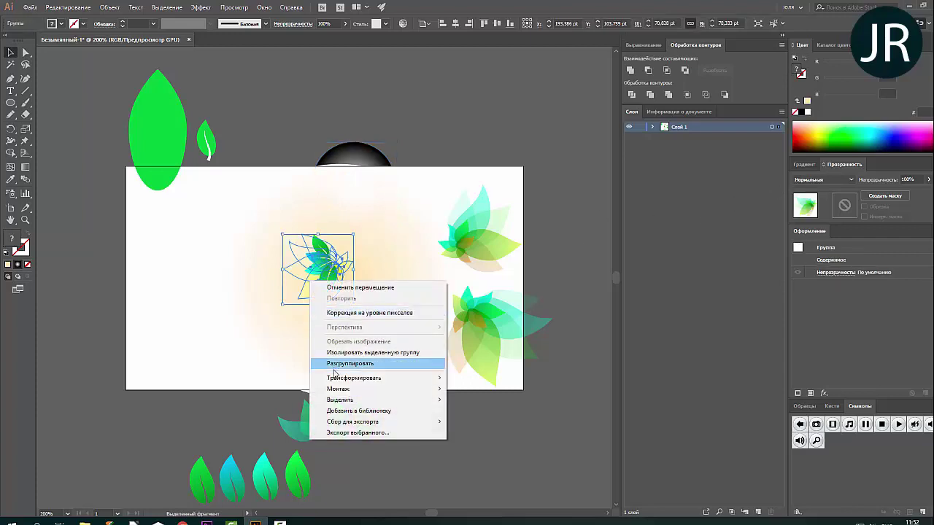
left_click(318, 352)
- Inspect the blend modes and opacity of the leaves inside the group
left_click(309, 292)
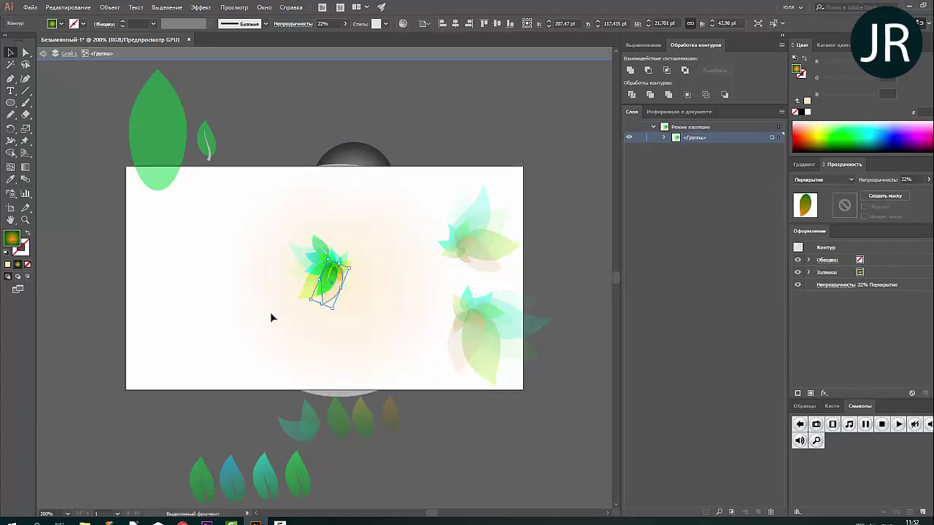
left_click_drag(270, 312, 356, 232)
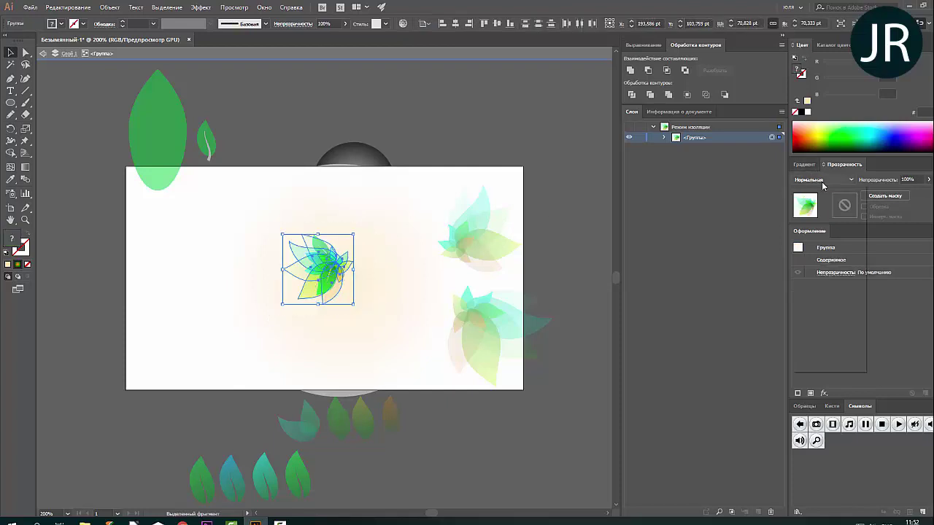
left_click(821, 180)
left_click(434, 252)
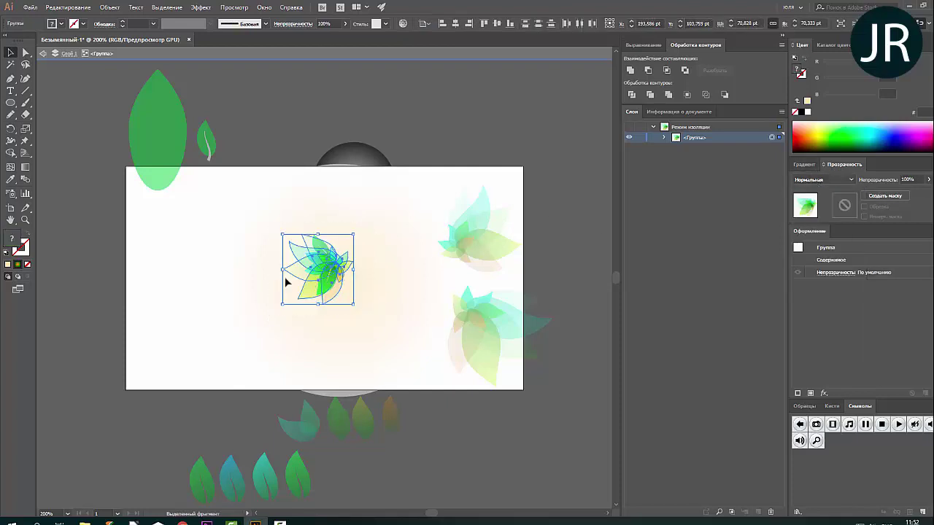
left_click(289, 276)
left_click(265, 233)
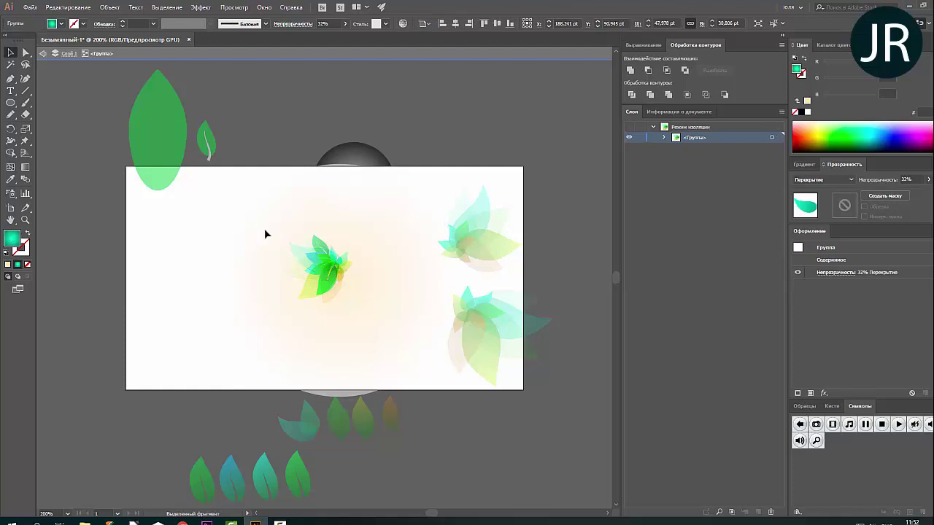
mouse_move(282, 234)
left_mouse_down()
mouse_move(348, 298)
mouse_move(314, 235)
left_mouse_up()
left_click(334, 284)
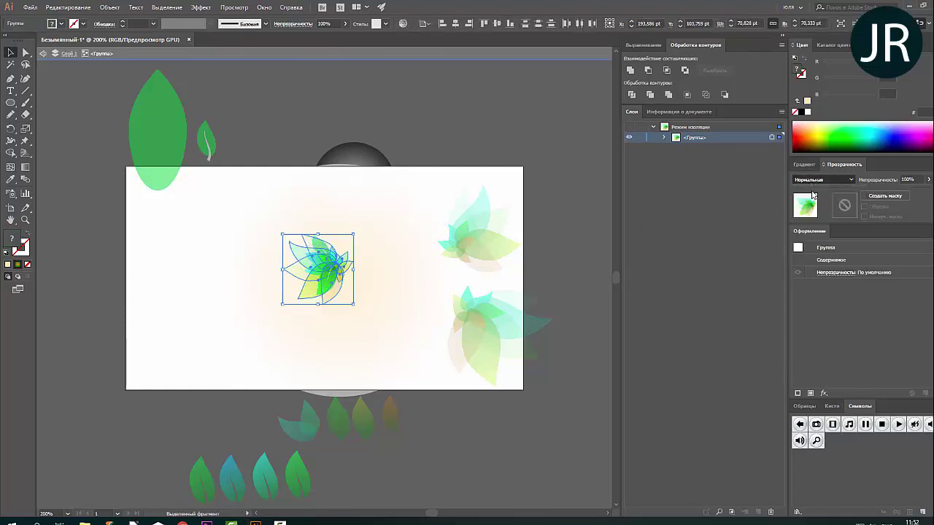
- Exit isolation and move the small leaf group to the artboard's left side
left_click(364, 285)
left_click(329, 296)
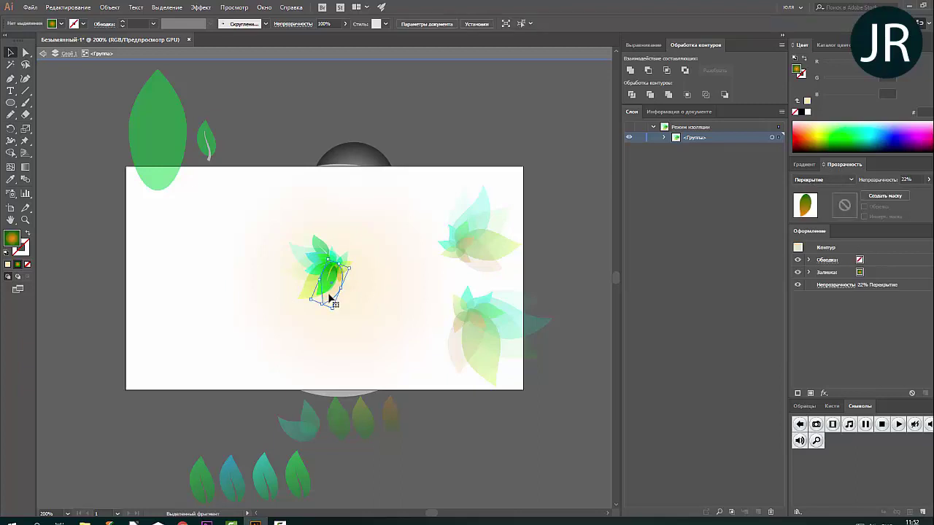
left_click(296, 274, "shift")
double_click(300, 254)
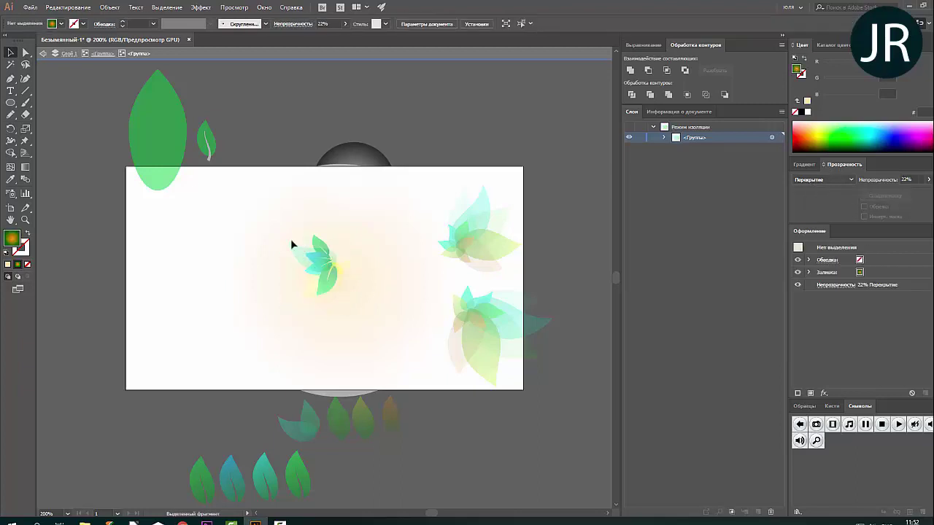
double_click(256, 224)
left_click_drag(309, 286, 210, 282)
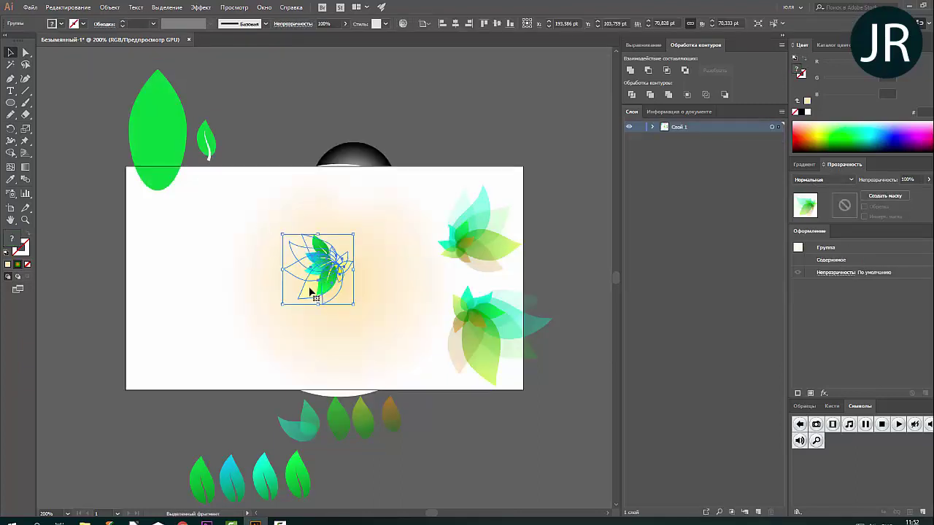
- Change the blend mode of all leaves in the left group and regroup them
right_click(224, 269)
left_click(291, 302)
left_click(230, 258)
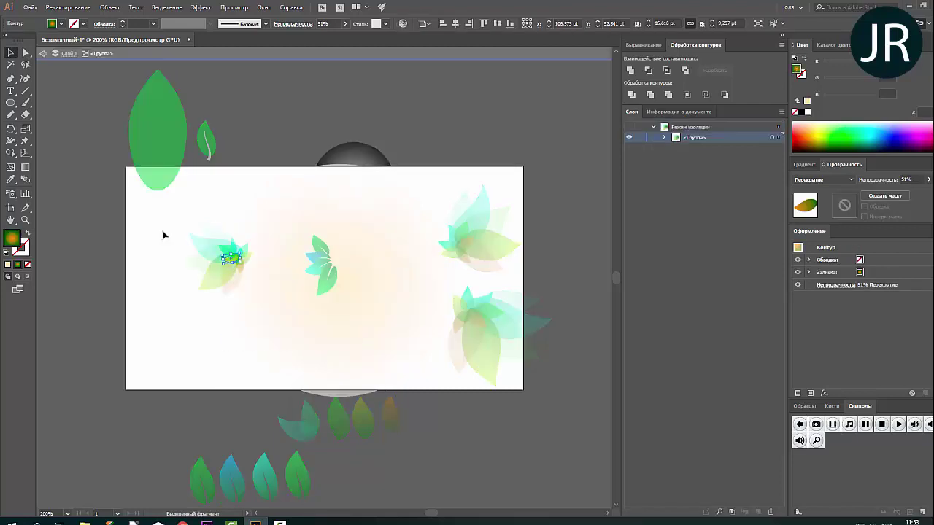
key("ctrl+a")
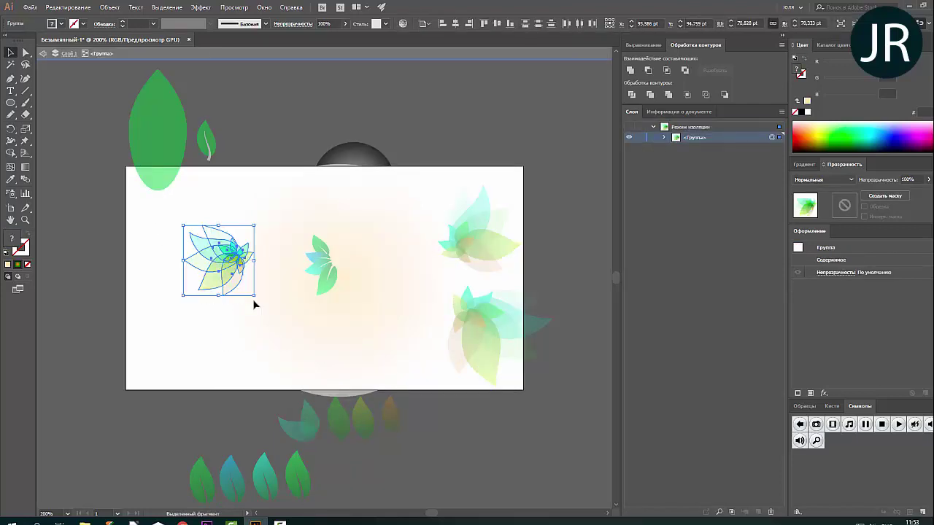
key("shift+ctrl+g")
left_click(204, 306)
left_click(240, 248)
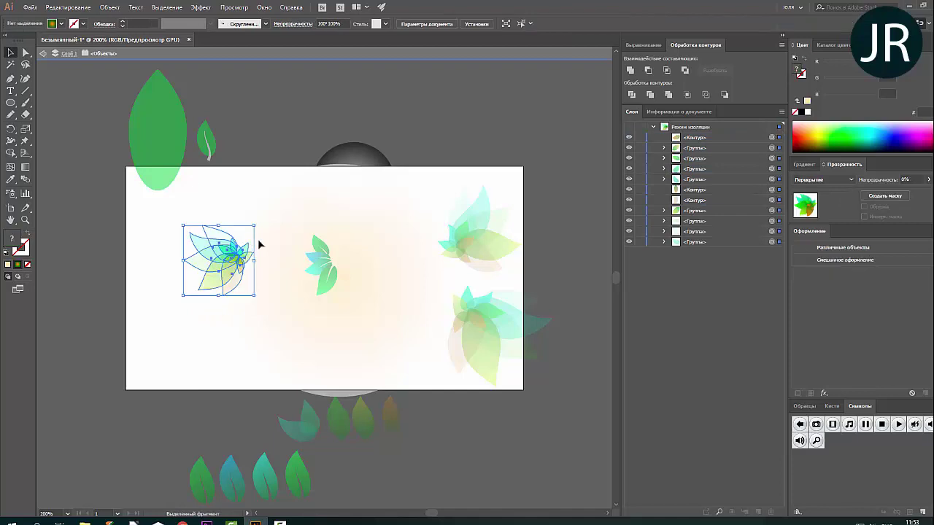
left_click(822, 180)
left_click(829, 194)
key("ctrl+g")
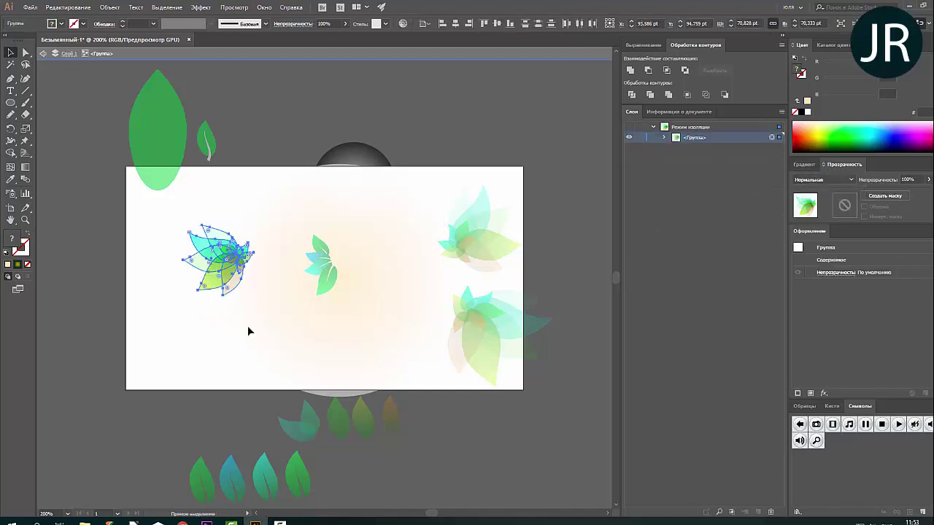
left_click(241, 332)
double_click(236, 332)
- Move the left flower group and the upper-right flower onto the artboard centre
left_click_drag(238, 289, 330, 293)
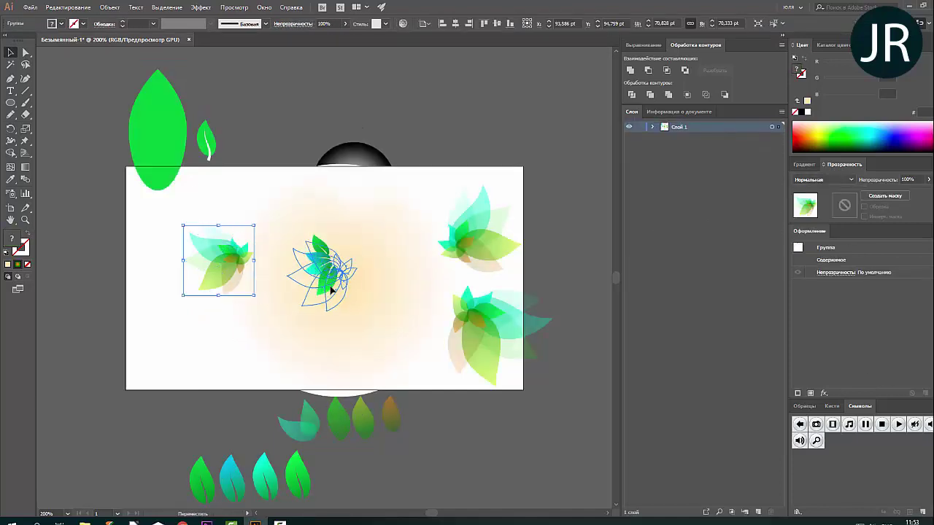
left_click(366, 330)
left_click_drag(481, 274, 364, 271)
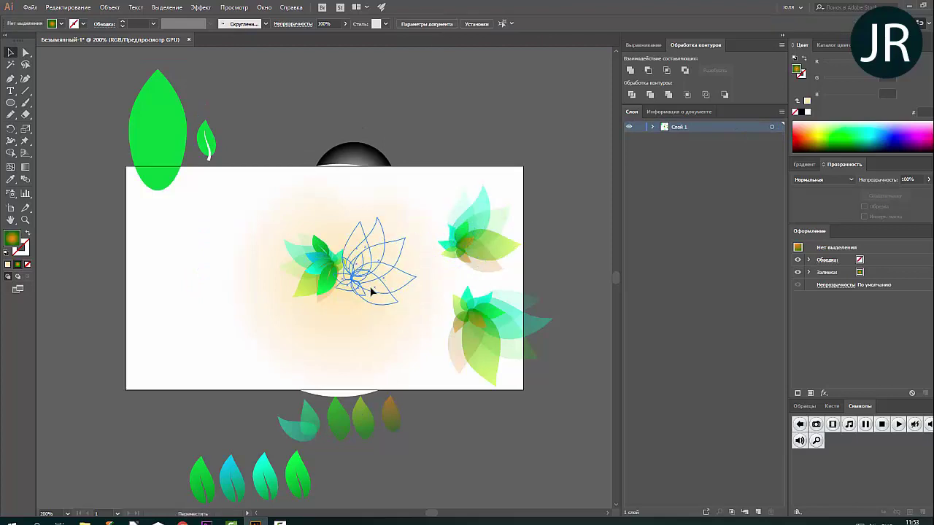
- Move the lower-right flower onto the centre flower
left_click(469, 334)
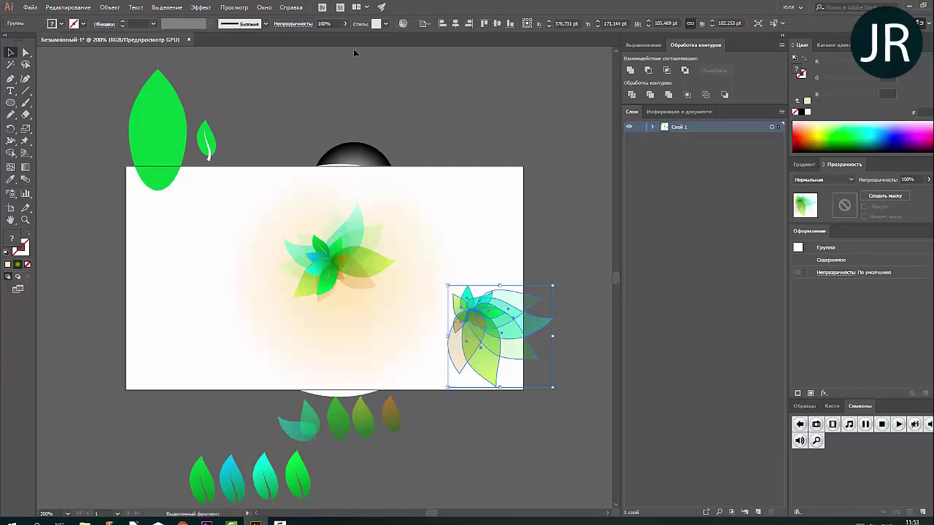
left_click_drag(475, 279, 476, 281)
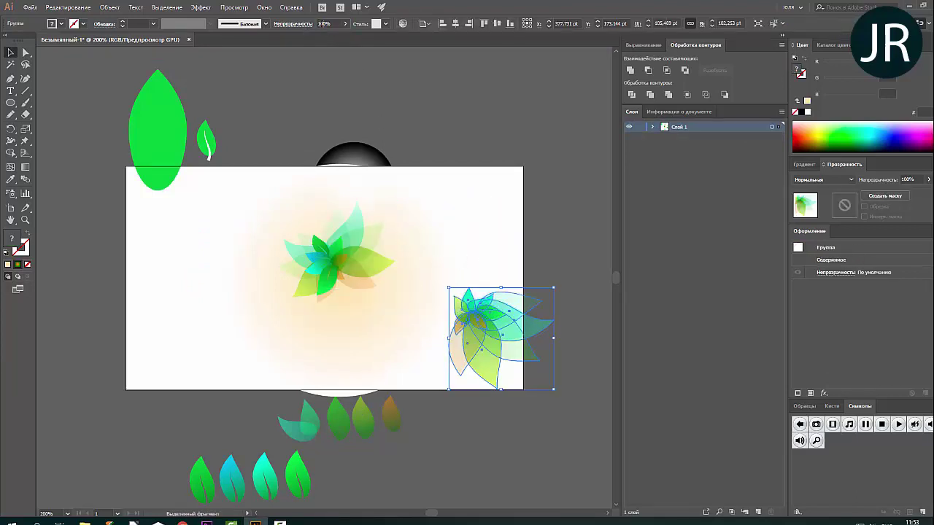
left_click(443, 119)
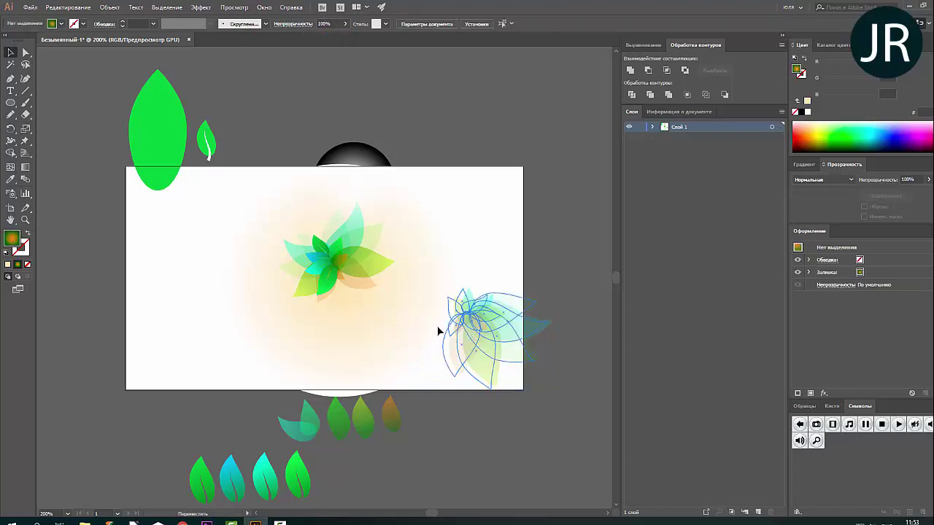
left_click_drag(500, 356, 361, 300)
- Select the combined centre flower, enlarge it, then select the glow circle behind
left_click(464, 305)
mouse_move(435, 329)
left_mouse_down()
mouse_move(279, 234)
mouse_move(279, 283)
mouse_move(237, 268)
left_mouse_up()
left_click(452, 291)
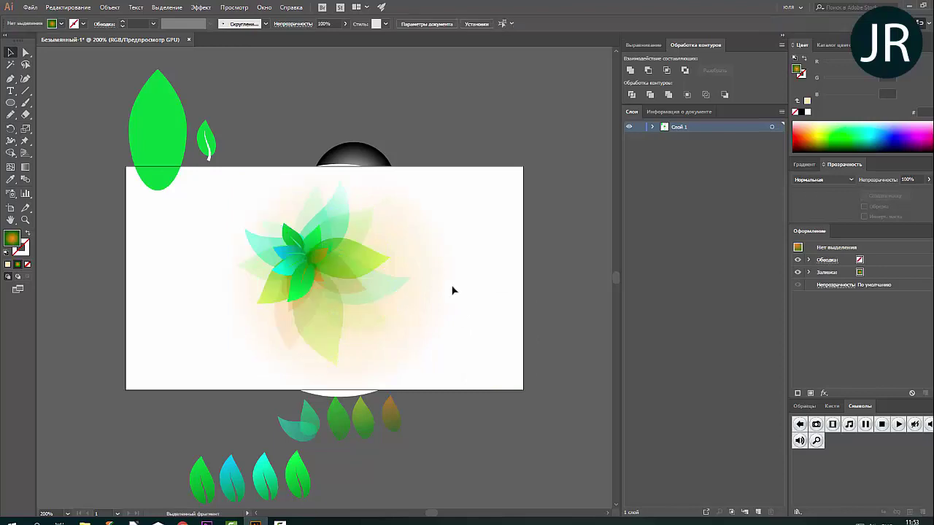
left_click(402, 291)
left_click(556, 290)
- Recolour the glow circle's left gradient stop from peach to a pale cyan-blue
left_click(439, 294)
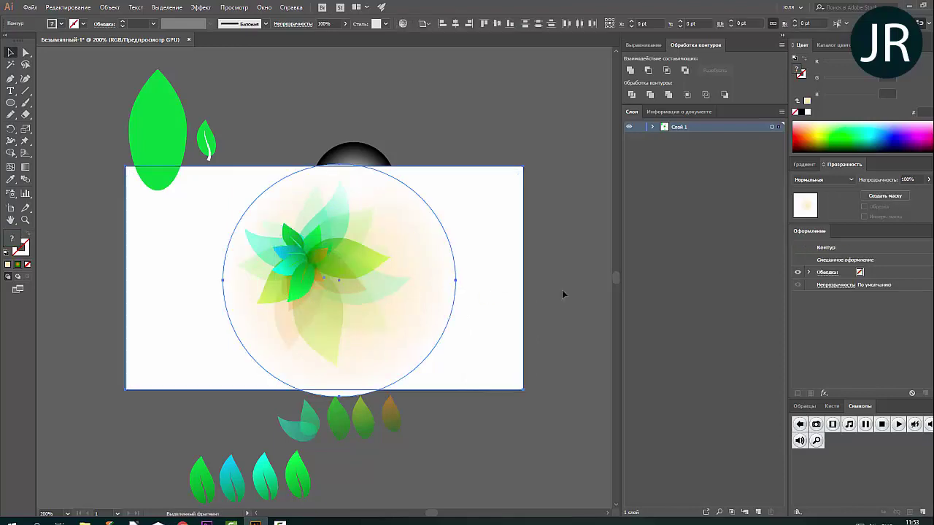
left_click(791, 166)
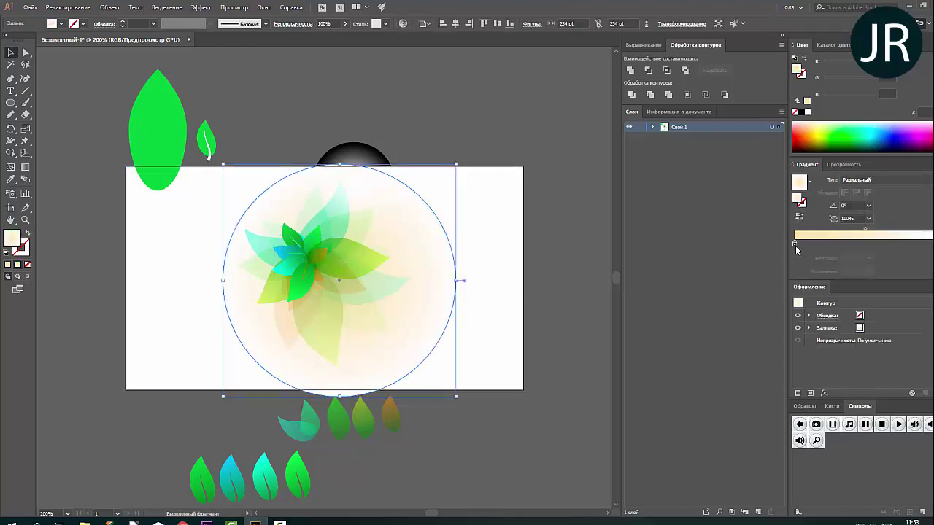
left_click(794, 244)
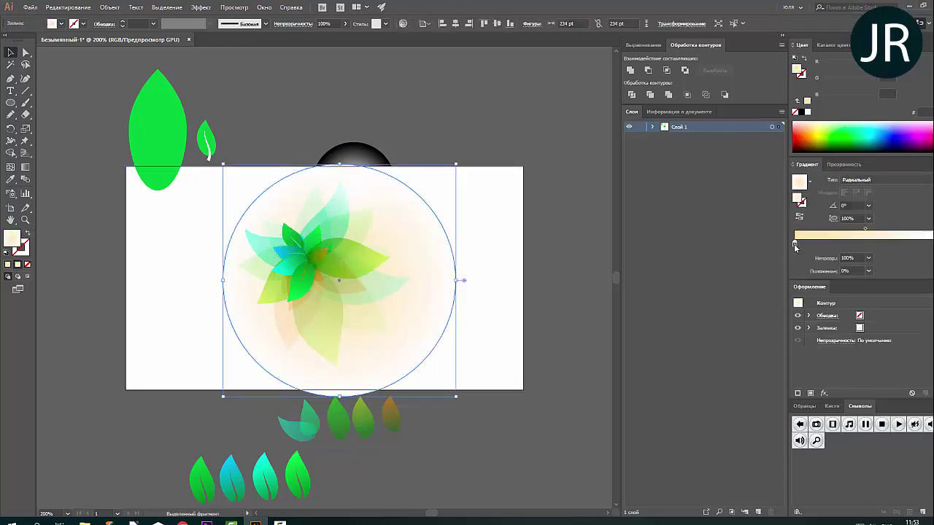
left_click(917, 122)
left_click(921, 123)
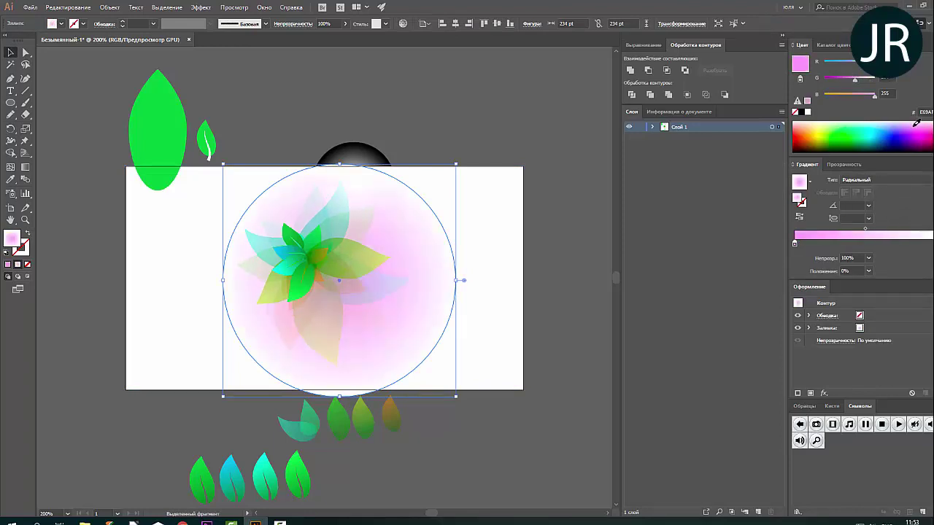
left_click(912, 120)
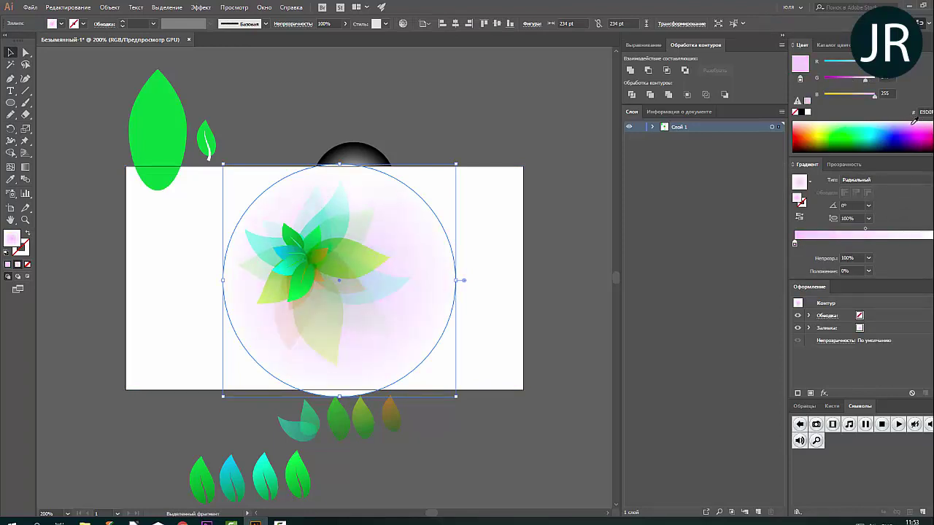
left_click(862, 62)
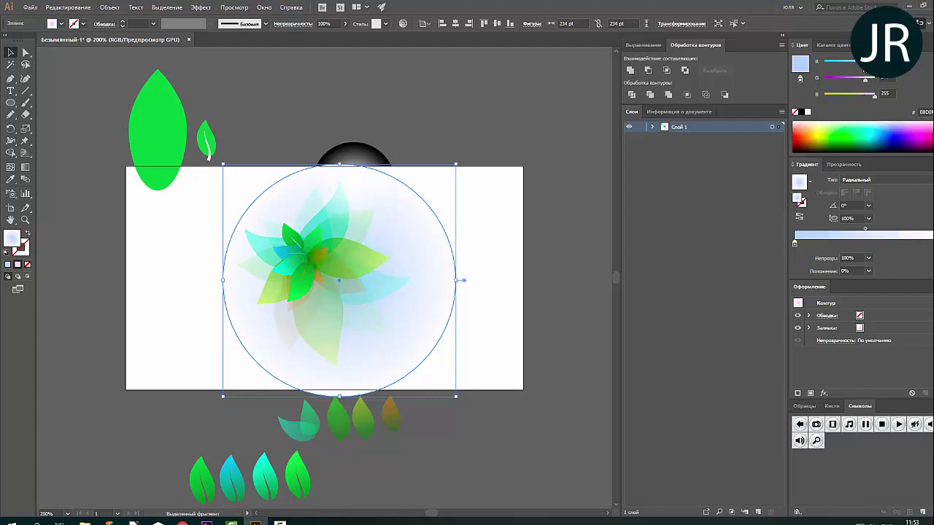
left_click_drag(862, 84, 869, 83)
left_click(539, 217)
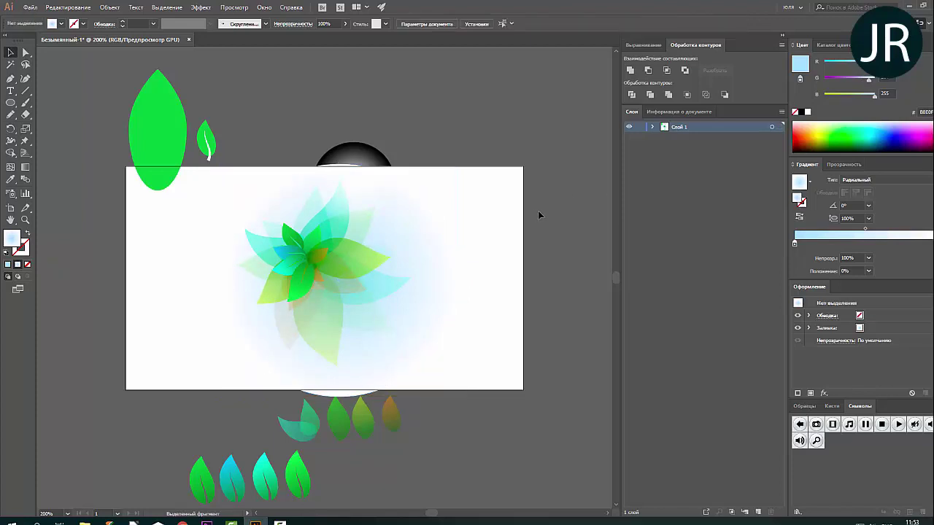
left_click(396, 238)
- Move the small leaf group up and to the right
key("ctrl+2")
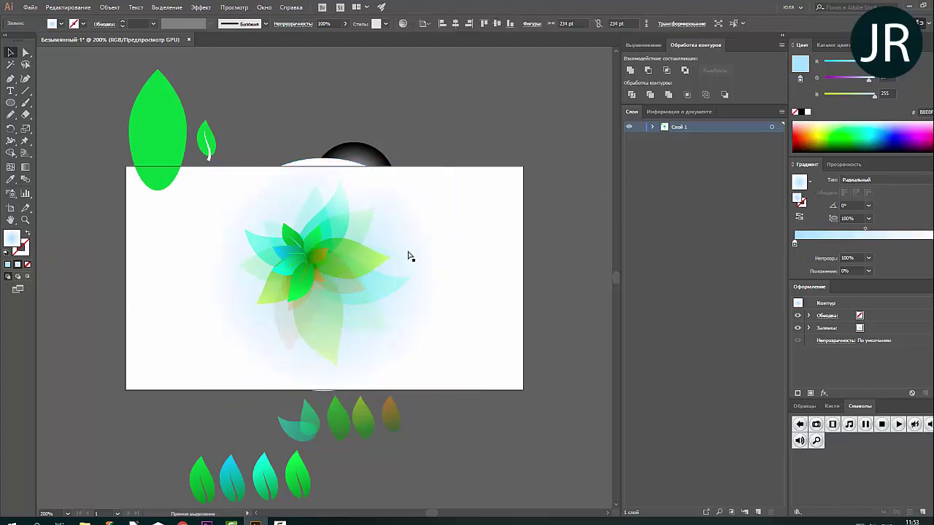
left_click(297, 285)
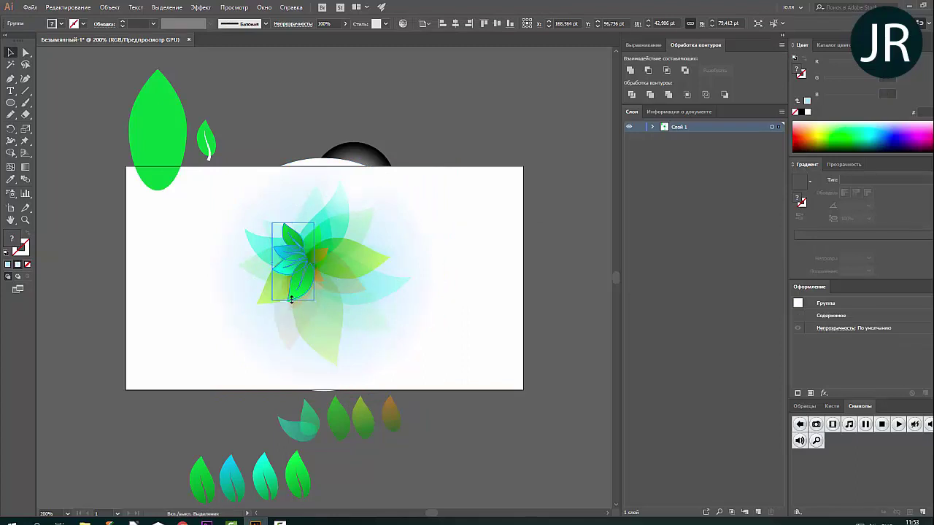
left_click_drag(292, 296, 386, 266)
- Bring the white rectangle in front of the leaf group and move the dark circle to the flower centre
left_click(336, 267)
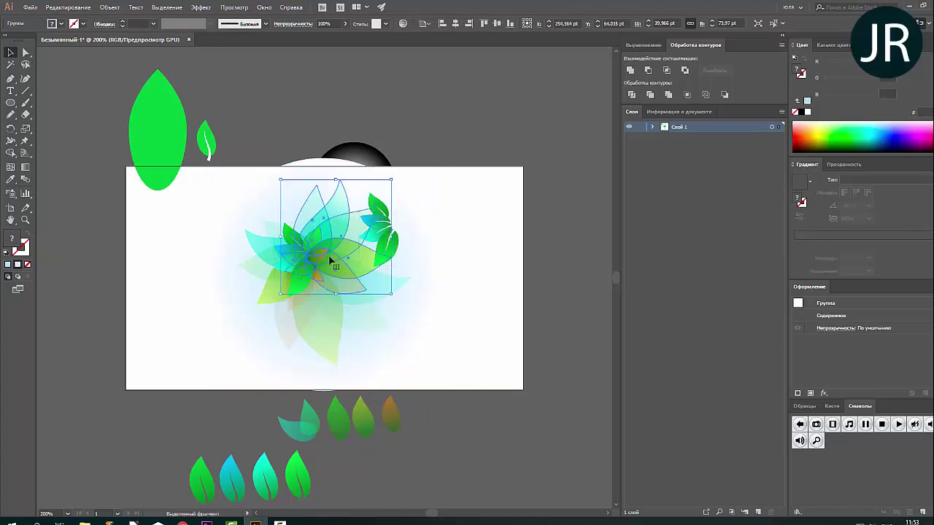
left_click(419, 310)
key("ctrl+]")
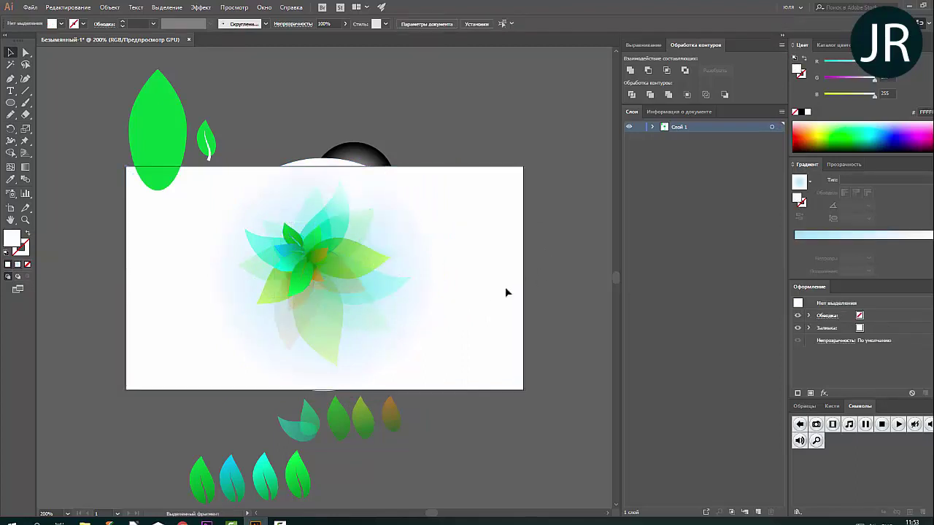
key("ctrl+2")
left_click_drag(358, 182, 316, 264)
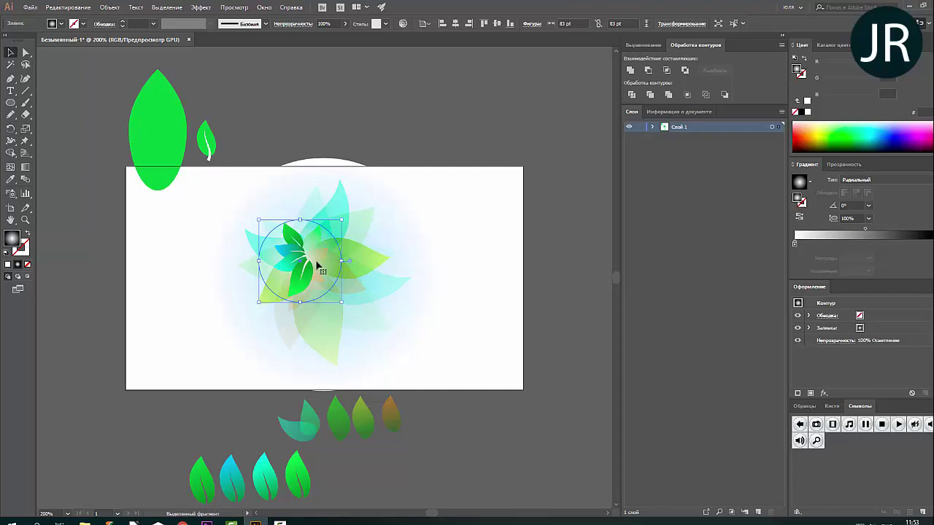
left_click(486, 282)
- Set the radial glow circle's Transparency blend mode to Color Burn
left_click_drag(410, 241, 474, 233)
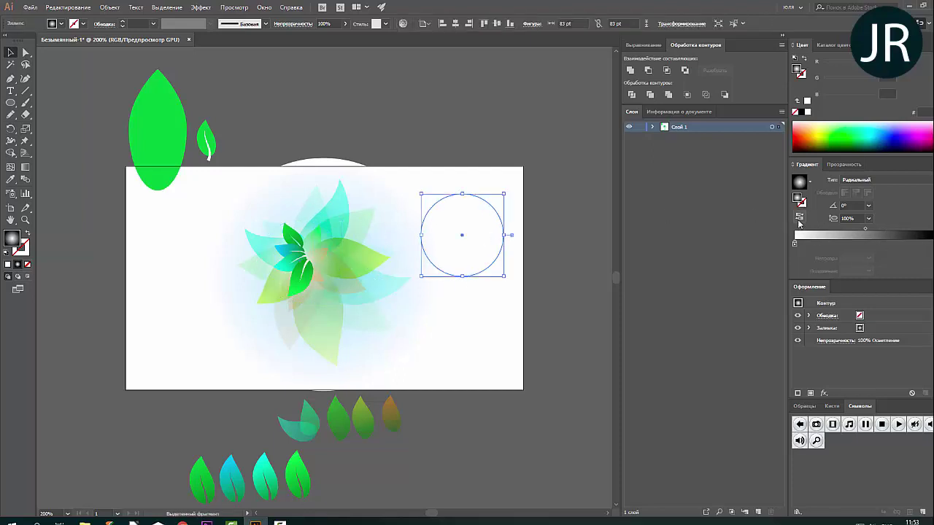
left_click(795, 244)
left_click(843, 164)
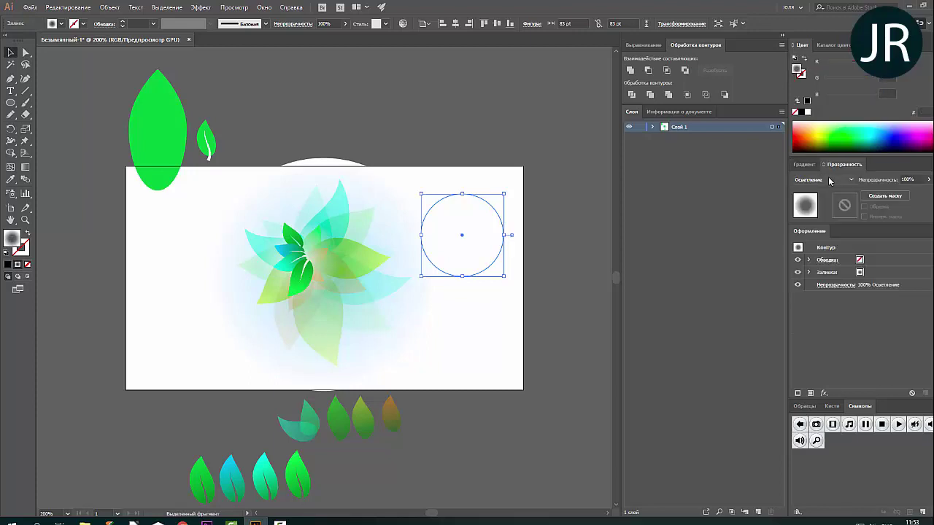
left_click(823, 178)
left_click(815, 224)
- Enlarge the glow circle to 138 pt and move it over the flower's lower-left leaves
left_click_drag(493, 235, 401, 230)
left_click_drag(363, 192, 424, 192)
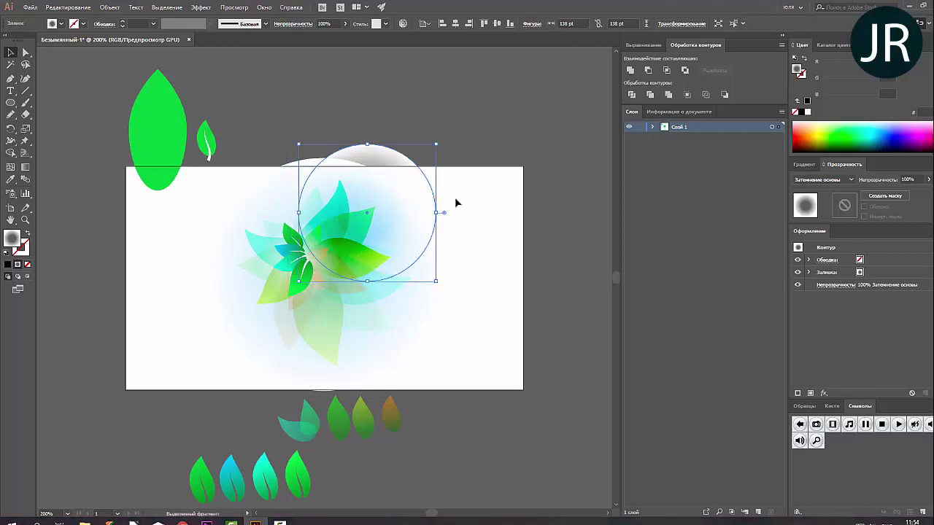
left_click(805, 164)
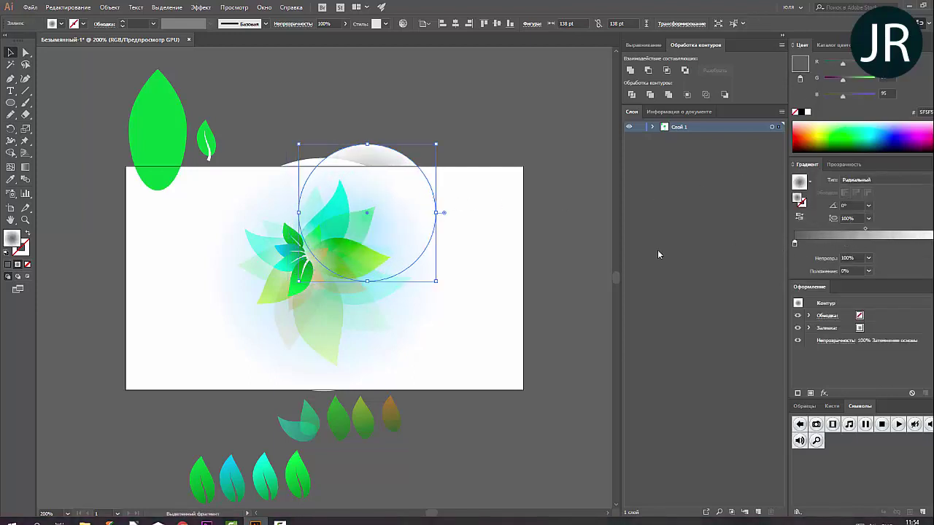
left_click_drag(410, 216, 351, 304)
left_click_drag(286, 349, 236, 349)
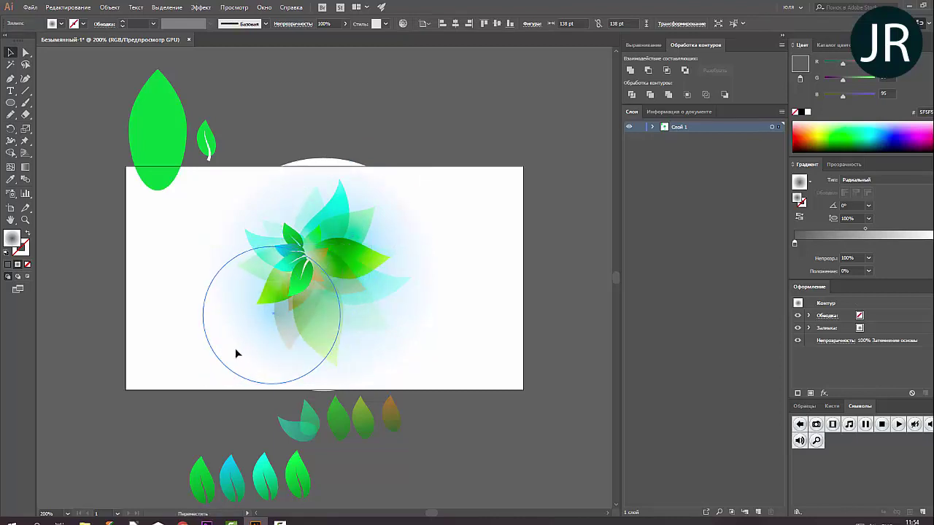
- Try Normal and Overlay on the small centre leaf, then settle on Color Burn at 51% opacity
left_click(391, 426)
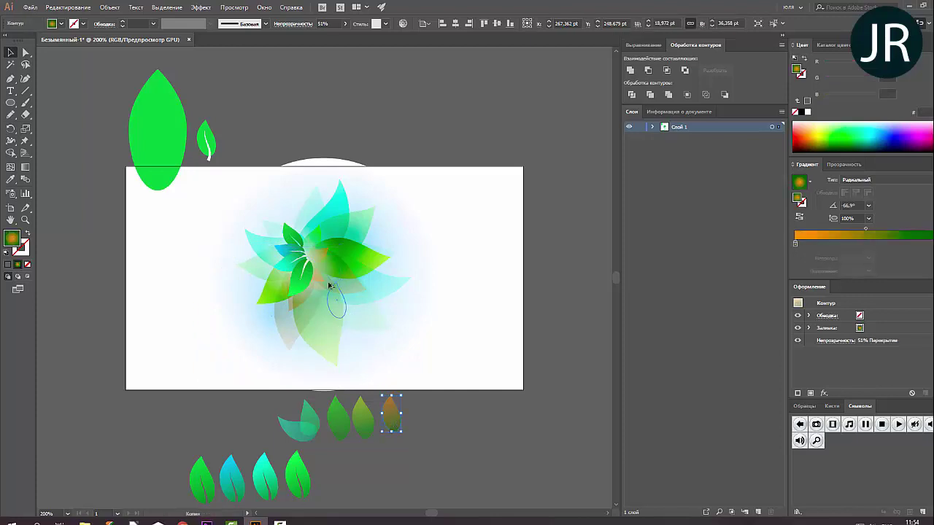
left_click(321, 248)
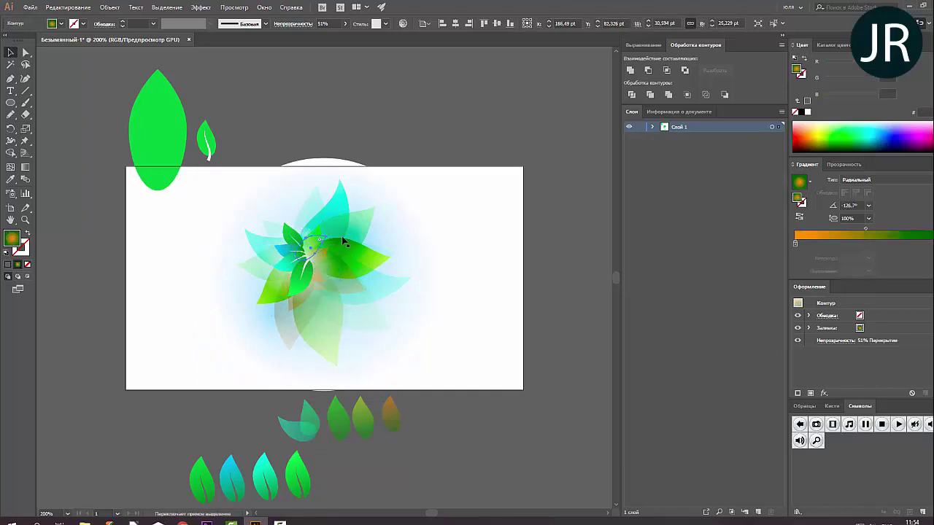
left_click(843, 164)
left_click(823, 179)
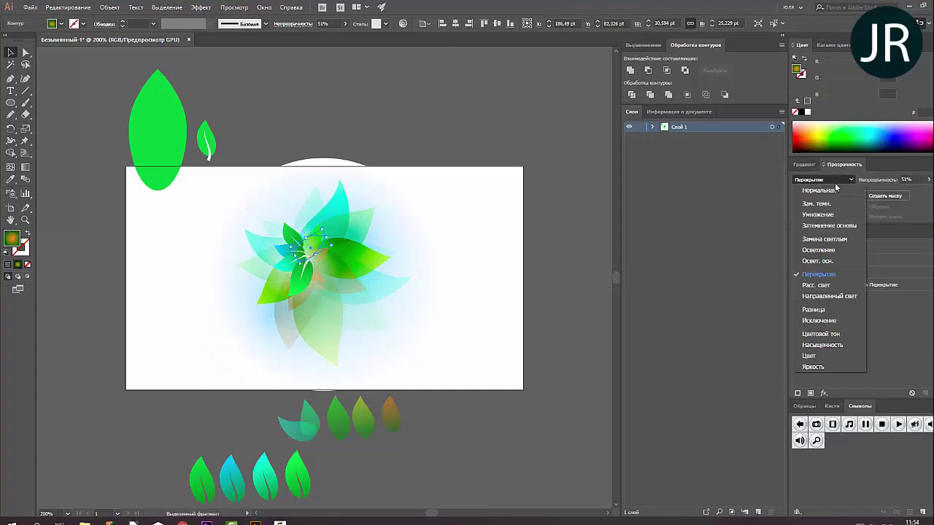
left_click(824, 180)
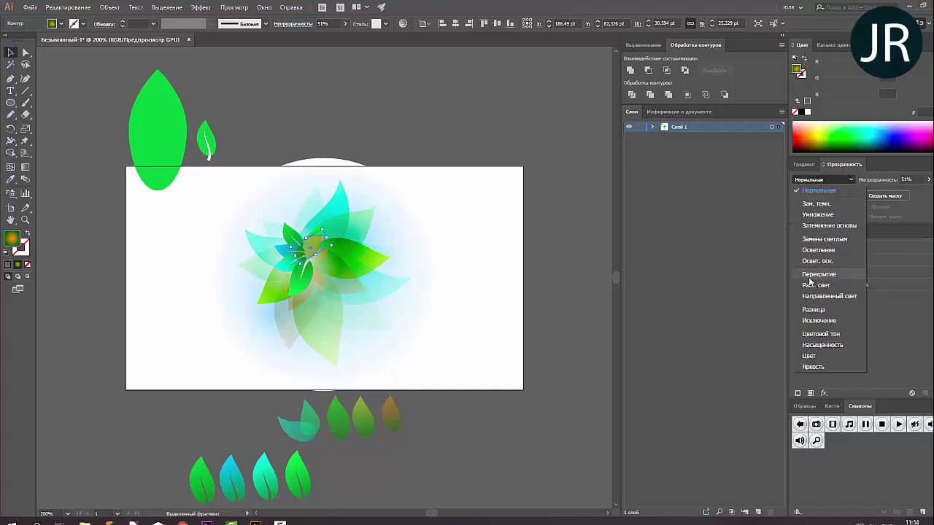
left_click(811, 270)
left_click(814, 179)
left_click(817, 223)
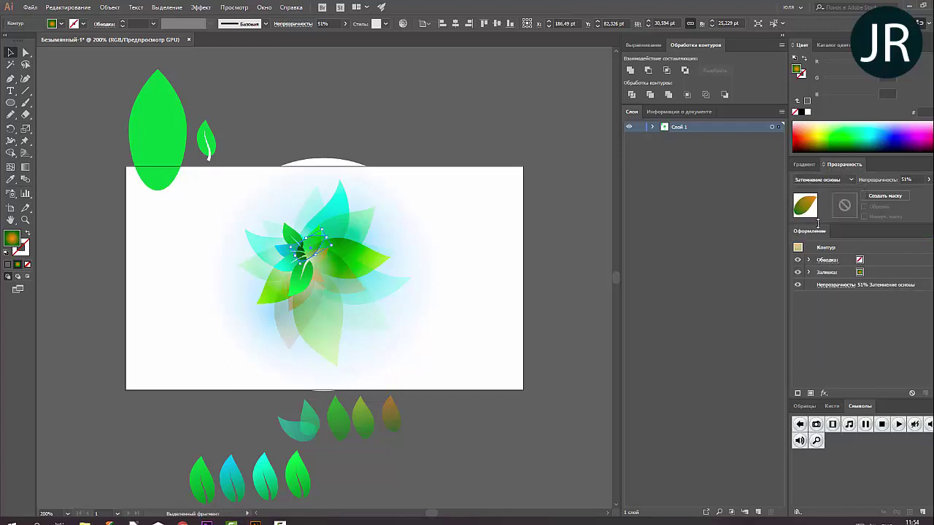
left_click(574, 248)
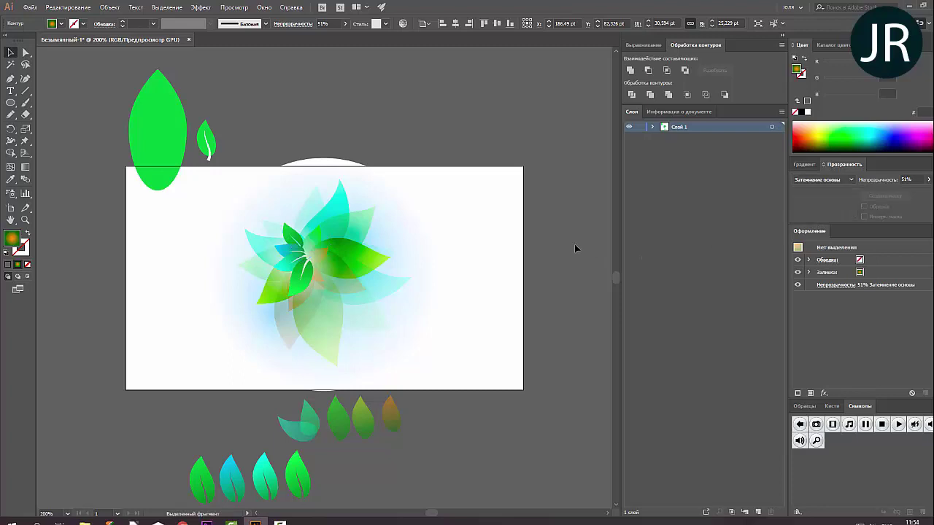
left_click(371, 221)
- Duplicate the petal group, shrink the copy to about half size and rotate it over the flower
left_click(333, 355)
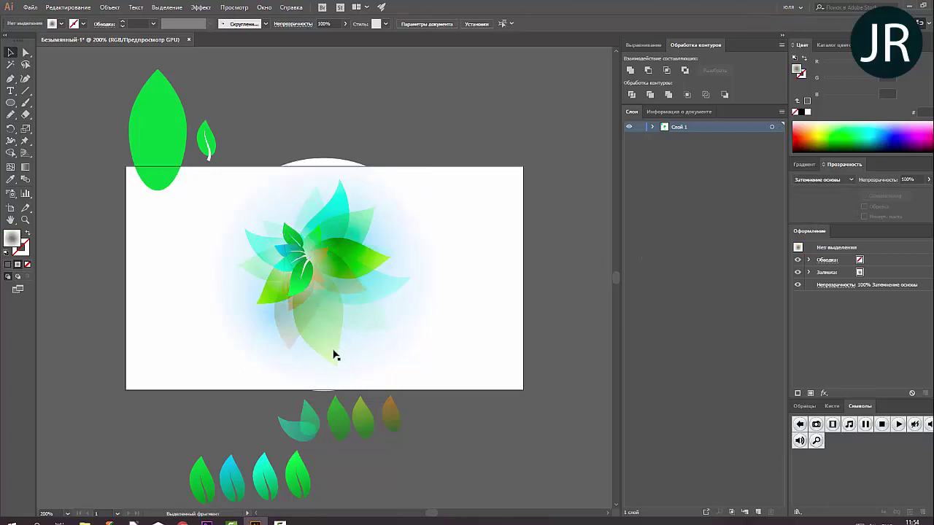
left_click(333, 354)
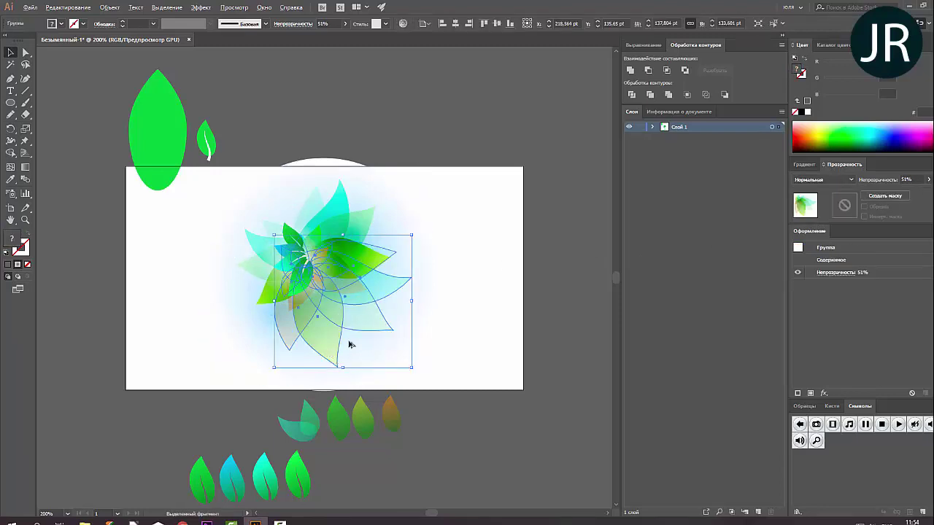
left_click_drag(348, 344, 491, 289)
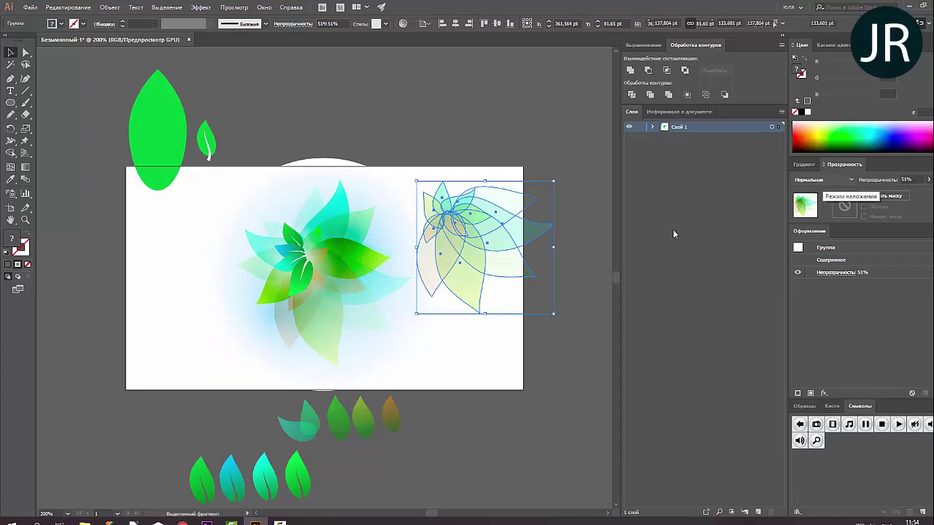
key("ctrl+shift+g")
left_click(823, 179)
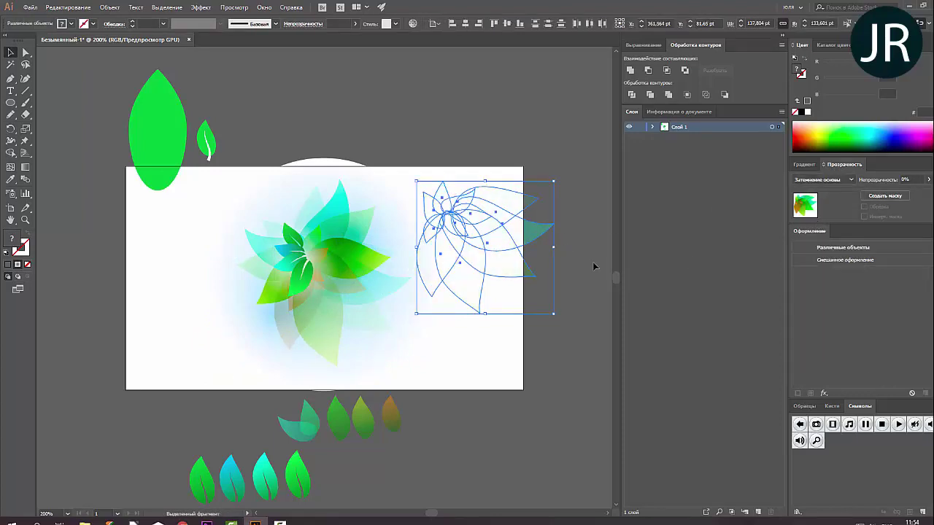
mouse_move(483, 307)
left_mouse_down()
mouse_move(482, 225)
mouse_move(341, 300)
left_mouse_up()
left_click_drag(381, 329, 385, 291)
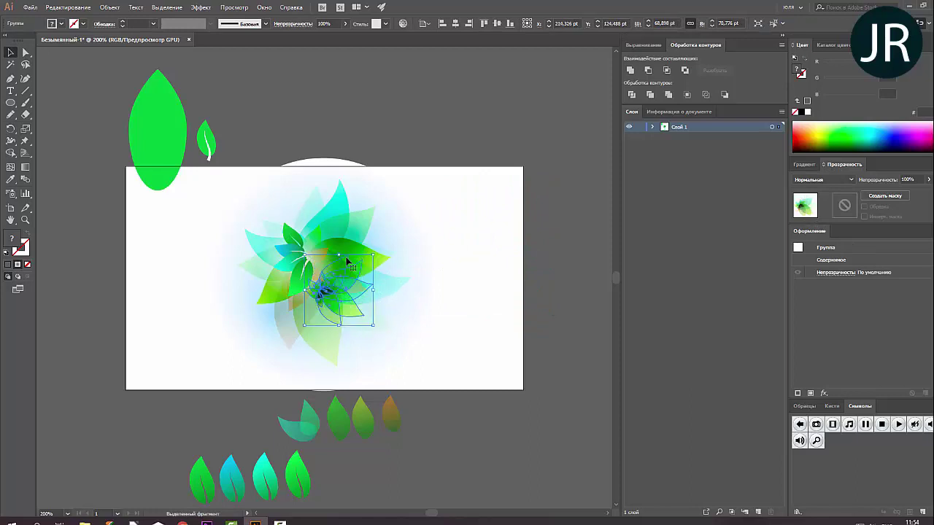
left_click_drag(345, 257, 343, 228)
left_click(569, 295)
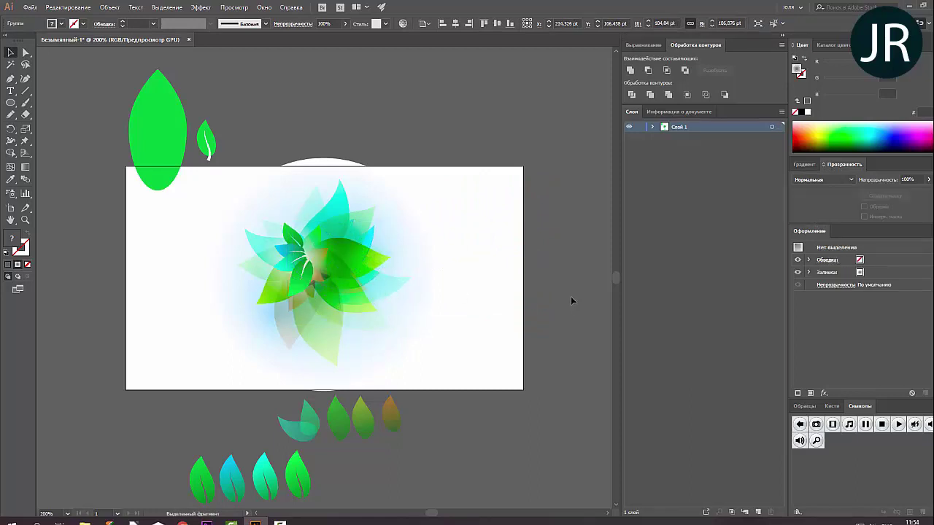
- Isolate the upper-right petal group for editing
left_click(286, 348)
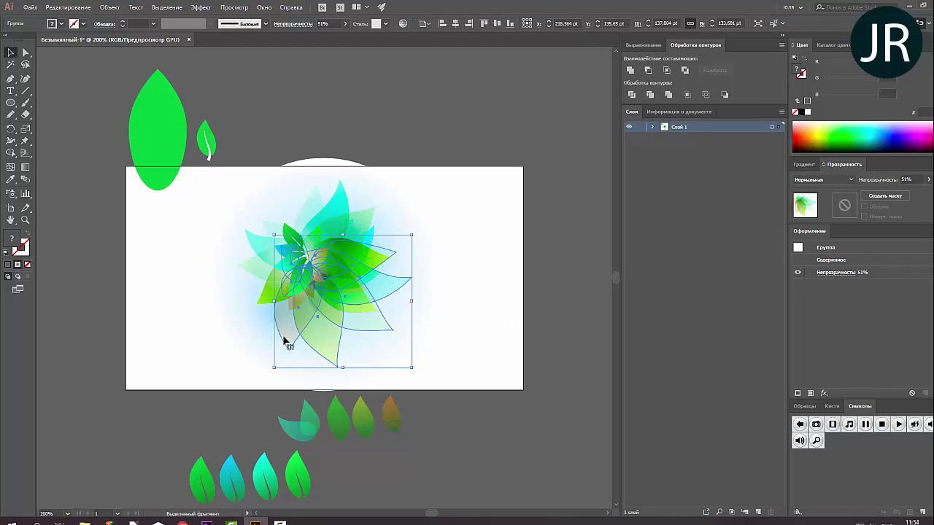
left_click(339, 199)
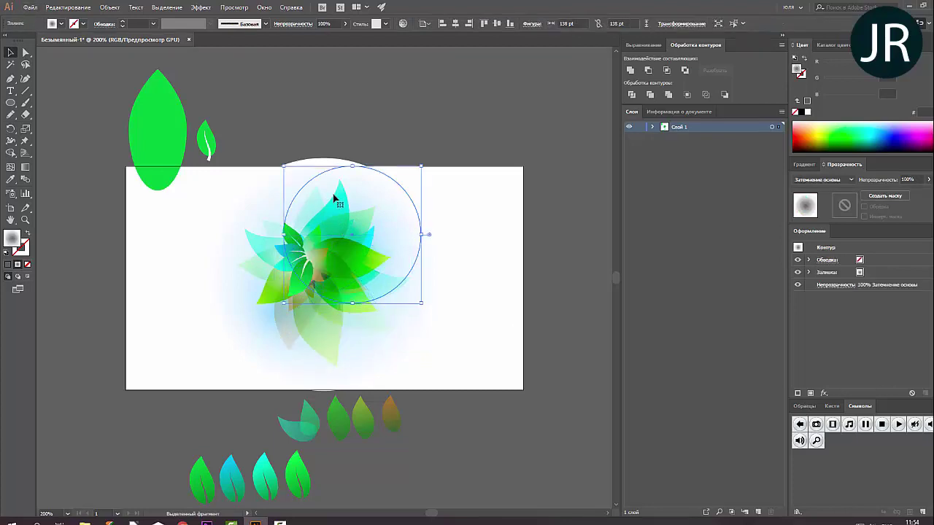
left_click(343, 203)
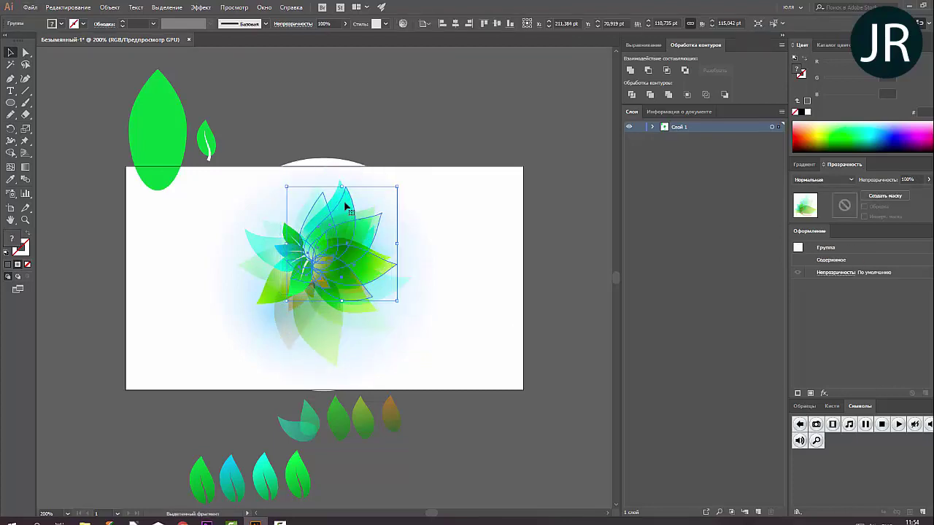
right_click(346, 203)
left_click(379, 270)
- Set every petal in the isolated group to Color Burn blending
left_click(350, 203)
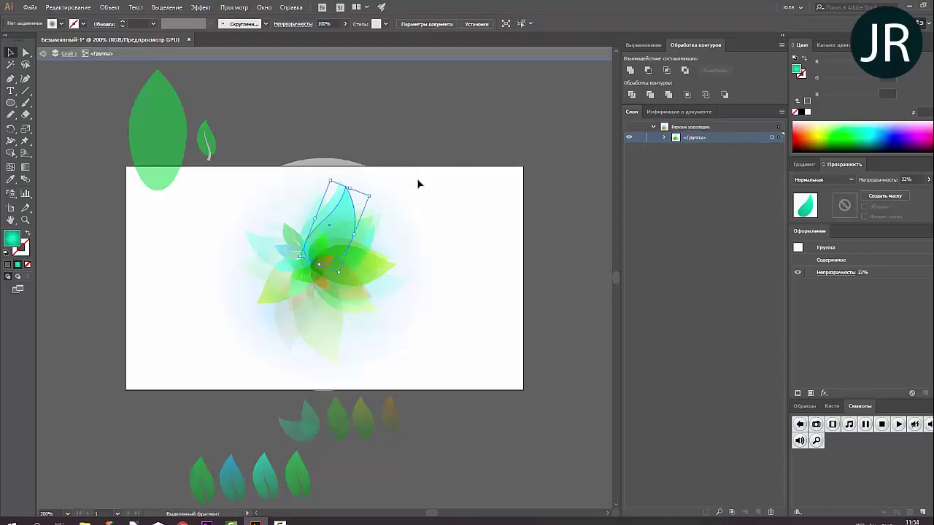
key("ctrl+a")
left_click(821, 179)
left_click(813, 225)
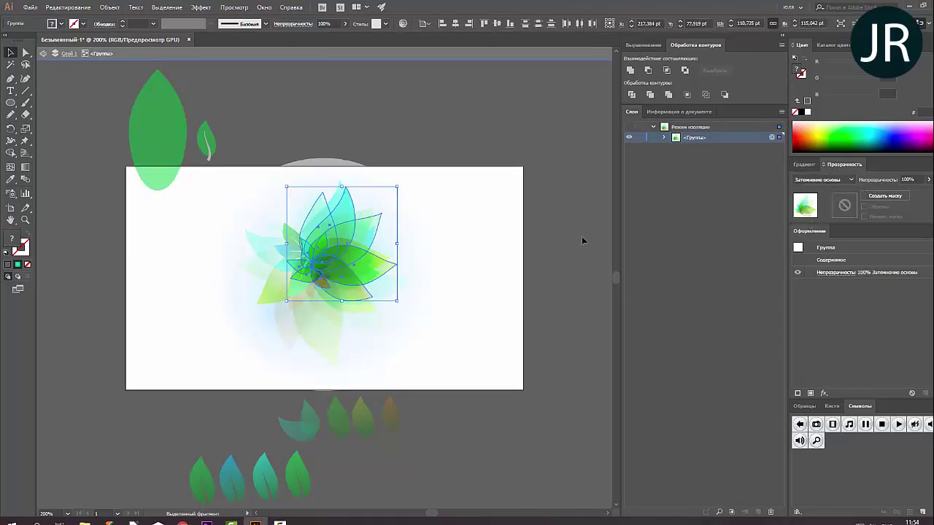
left_click(410, 235)
left_click(364, 233)
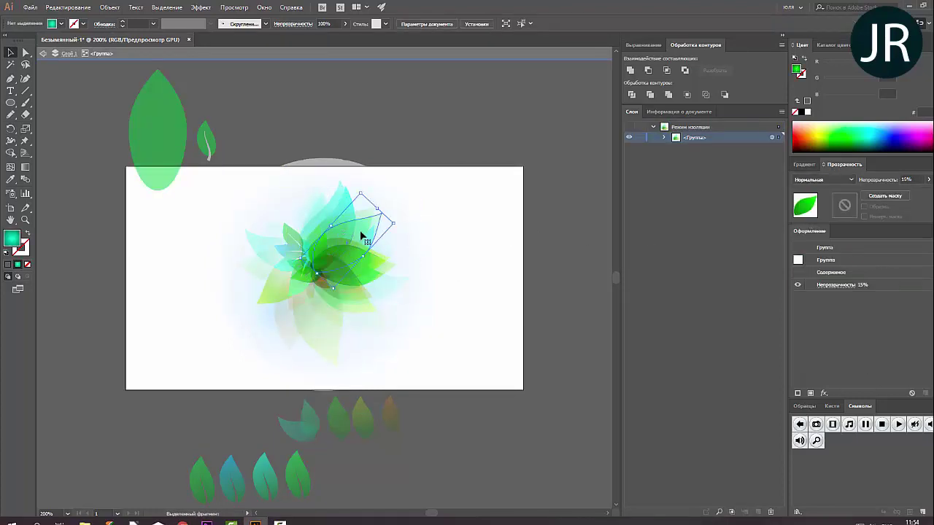
left_click(399, 205)
key("ctrl+a")
- Shrink the petal group proportionally and rotate it within the flower
key("Escape")
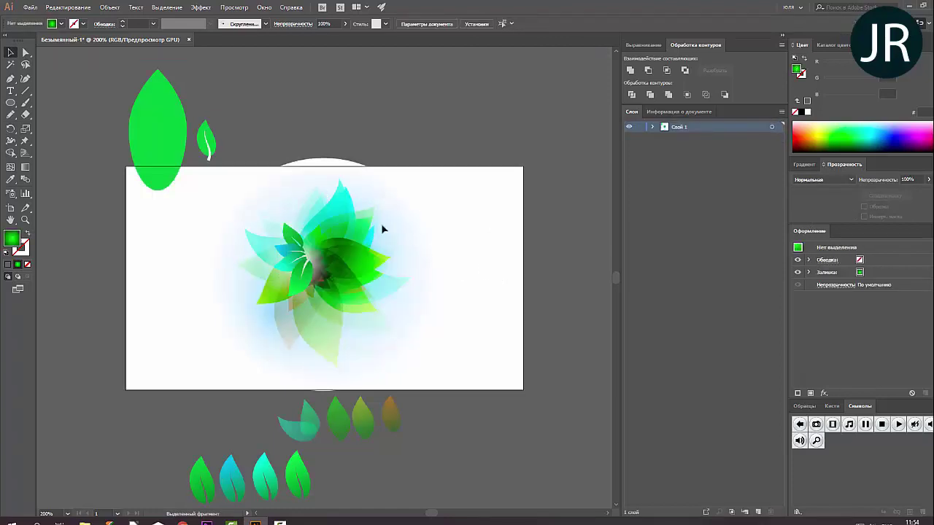
left_click(372, 228)
mouse_move(396, 187)
left_mouse_down()
mouse_move(387, 251)
mouse_move(364, 231)
left_mouse_up()
mouse_move(372, 190)
left_mouse_down()
mouse_move(354, 209)
mouse_move(319, 205)
left_mouse_up()
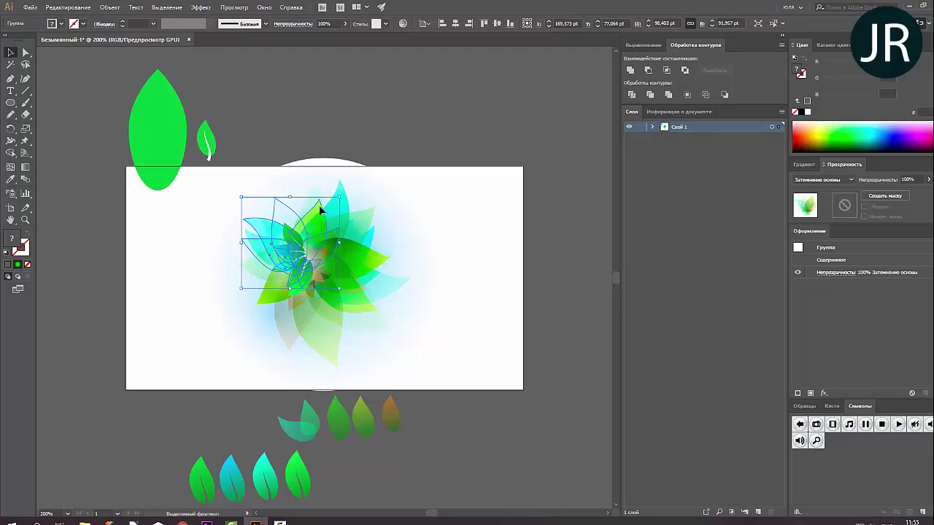
left_click(550, 237)
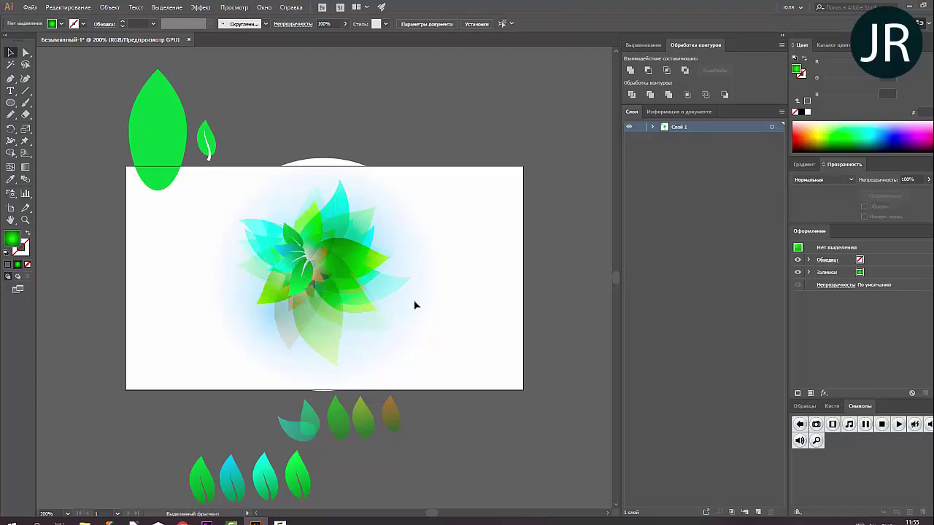
- Nudge another petal group slightly up-left, then select the cyan top leaf with Direct Selection
left_click(281, 246)
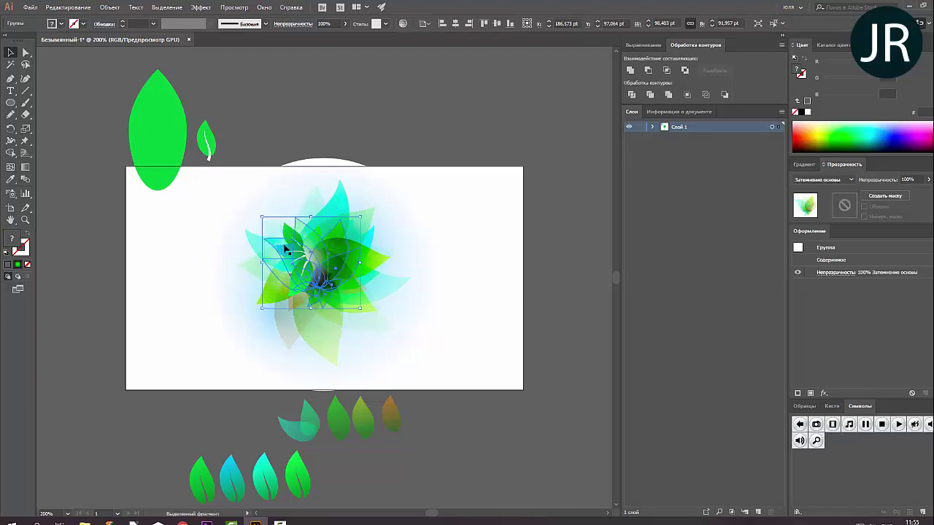
left_click(444, 295)
left_click(300, 289)
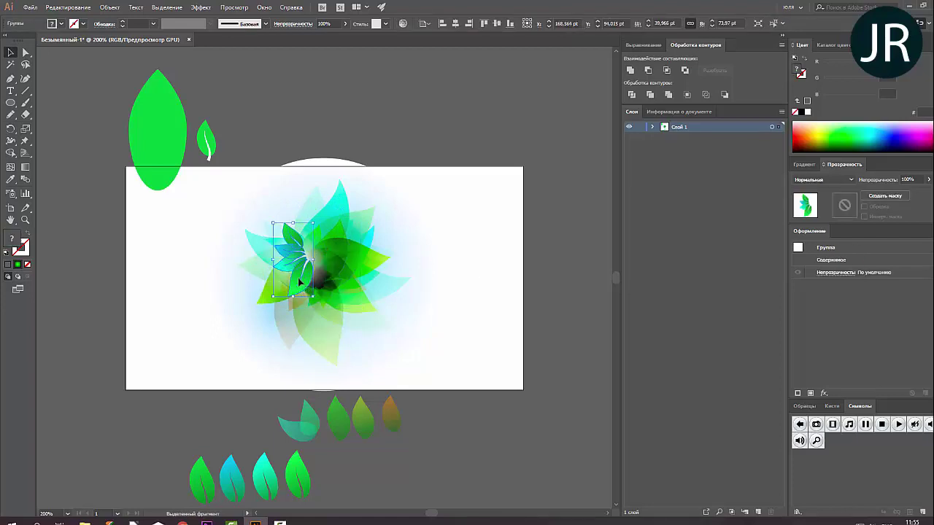
left_click(481, 297)
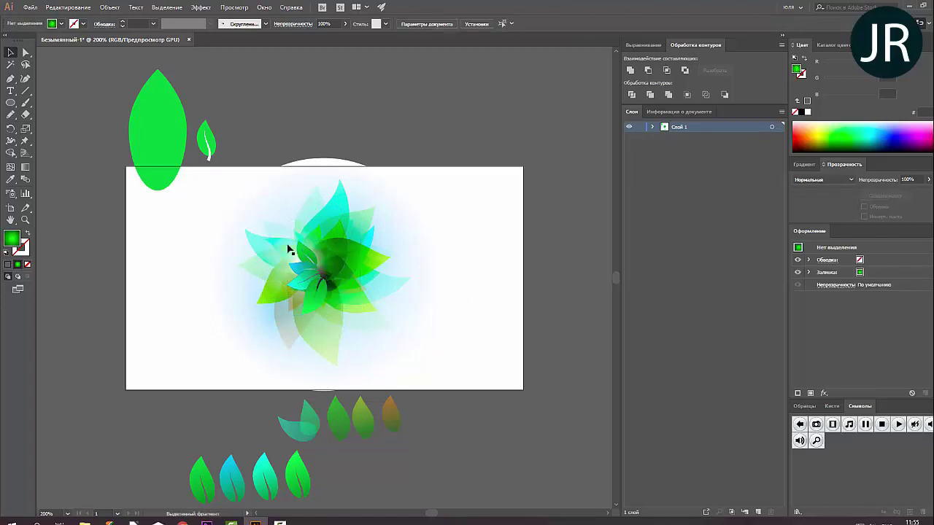
left_click(350, 273)
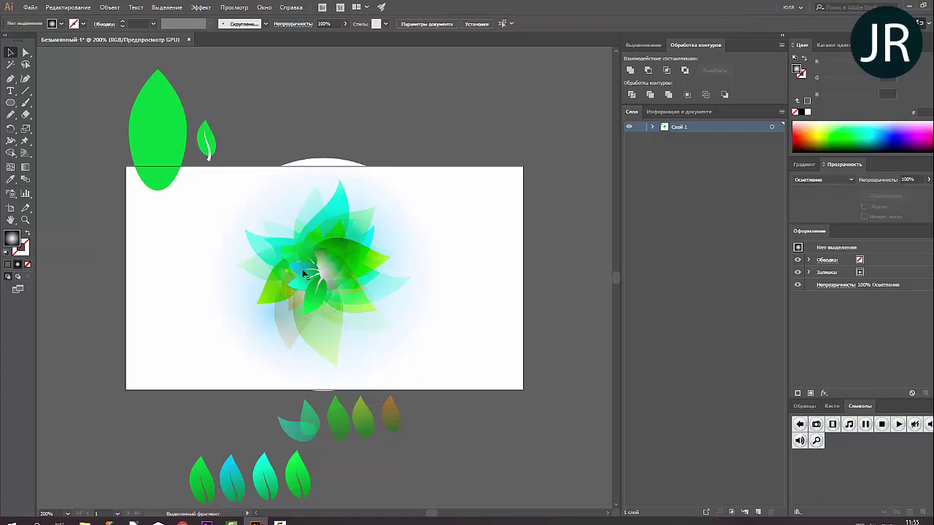
left_click(284, 251)
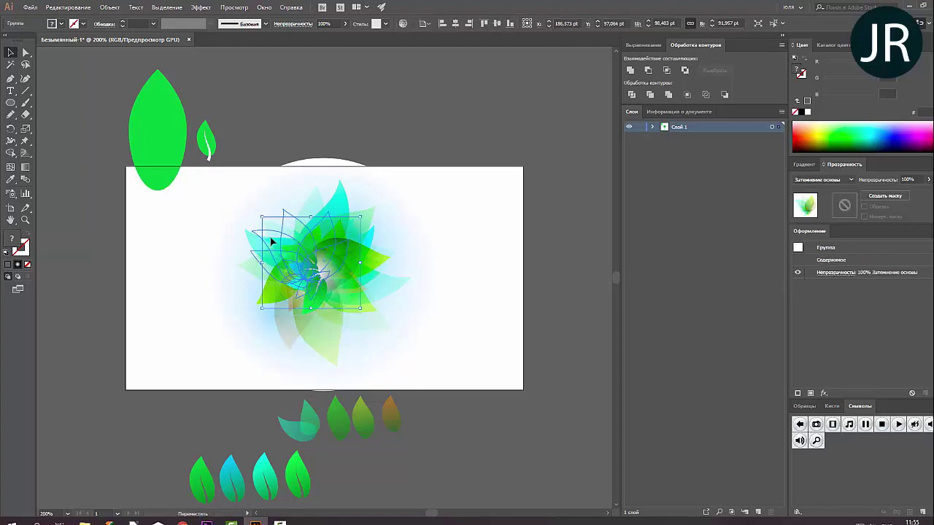
left_click_drag(283, 250, 272, 243)
left_click(505, 263)
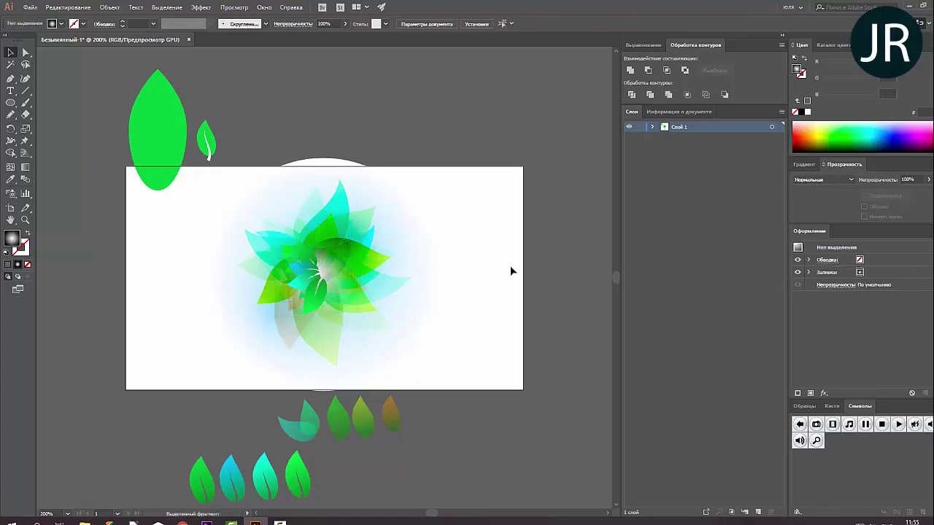
key("a")
left_click(338, 195)
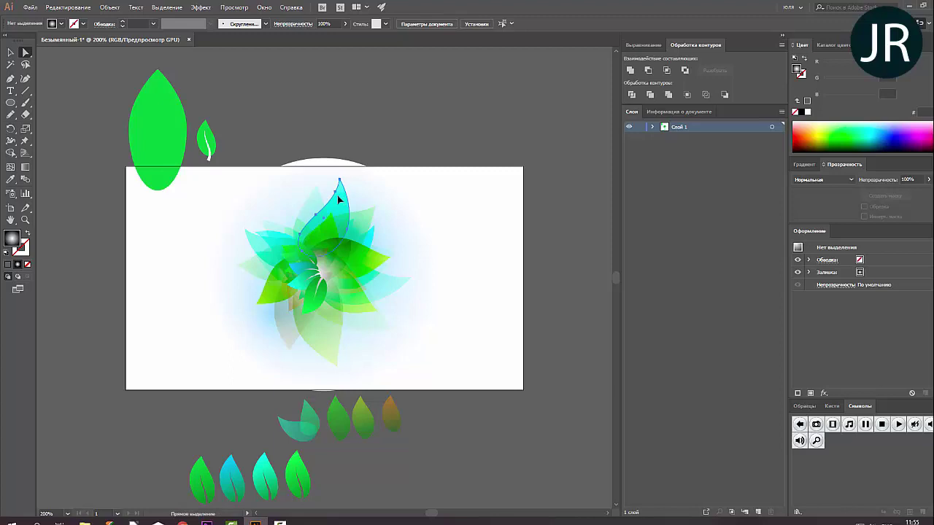
- Recolour the top leaf's first gradient stop, settling on green-cyan after trying orange and purple
left_click(803, 164)
left_click(796, 243)
left_click(809, 127)
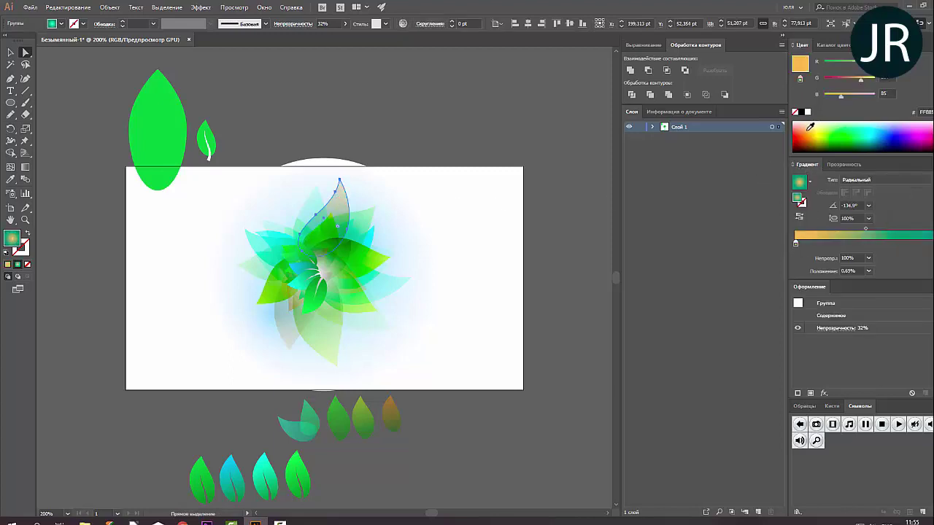
left_click(806, 129)
left_click(804, 126)
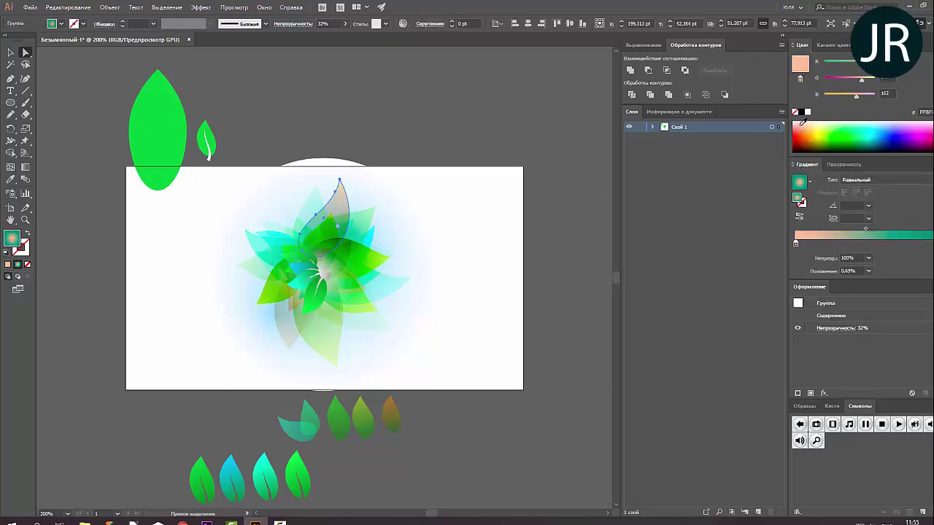
left_click(921, 132)
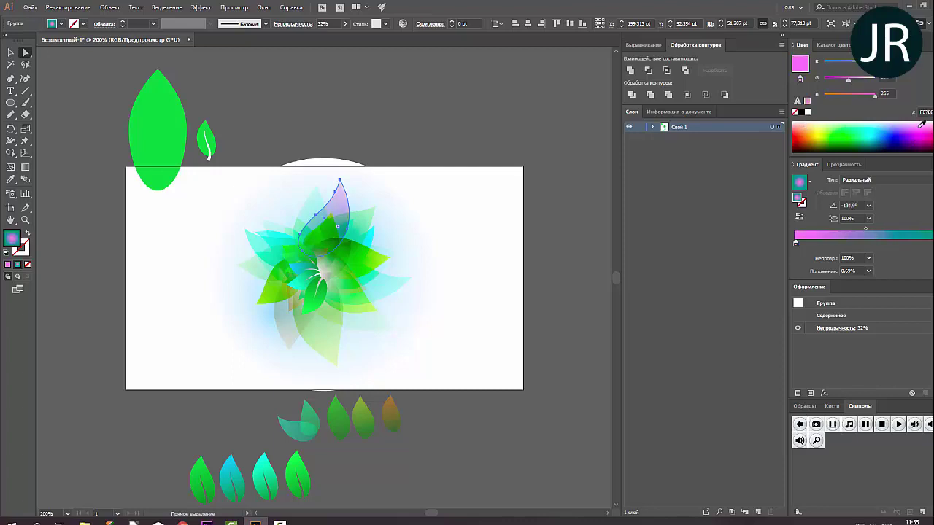
left_click(916, 127)
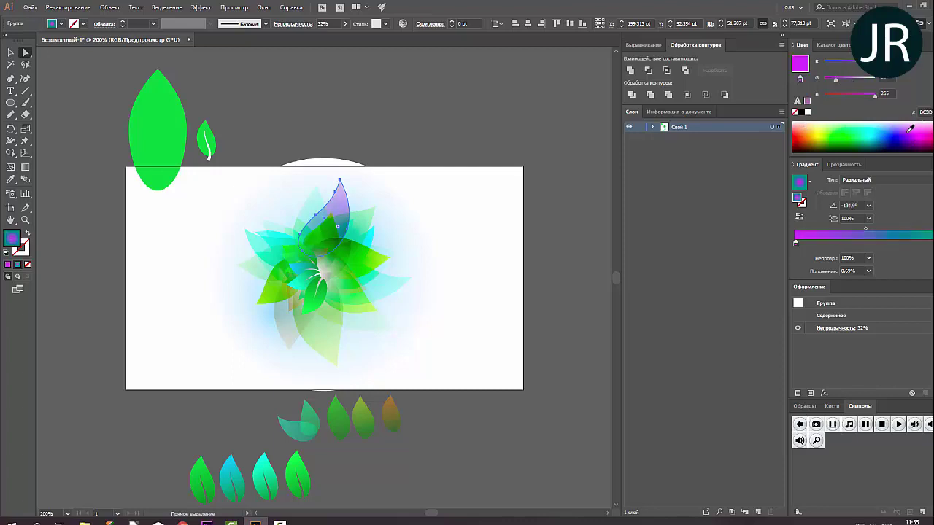
left_click(853, 126)
left_click(856, 127)
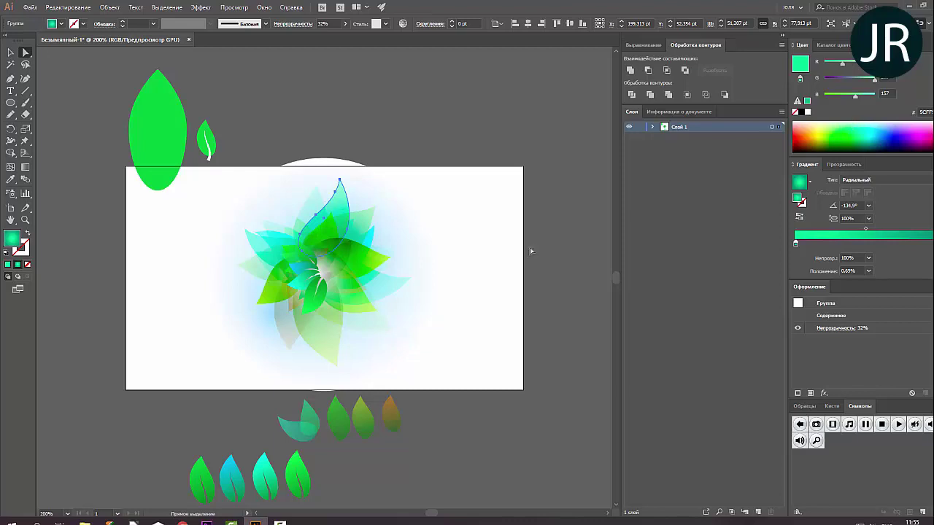
- Recolour the right-pointing leaf's left gradient stop to a vivid cyan
left_click(381, 259)
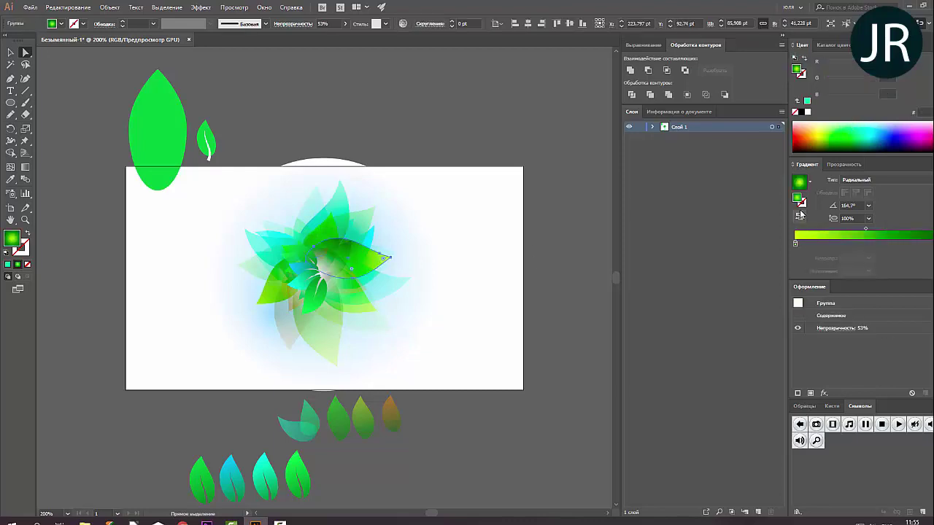
left_click(800, 214)
left_click(795, 245)
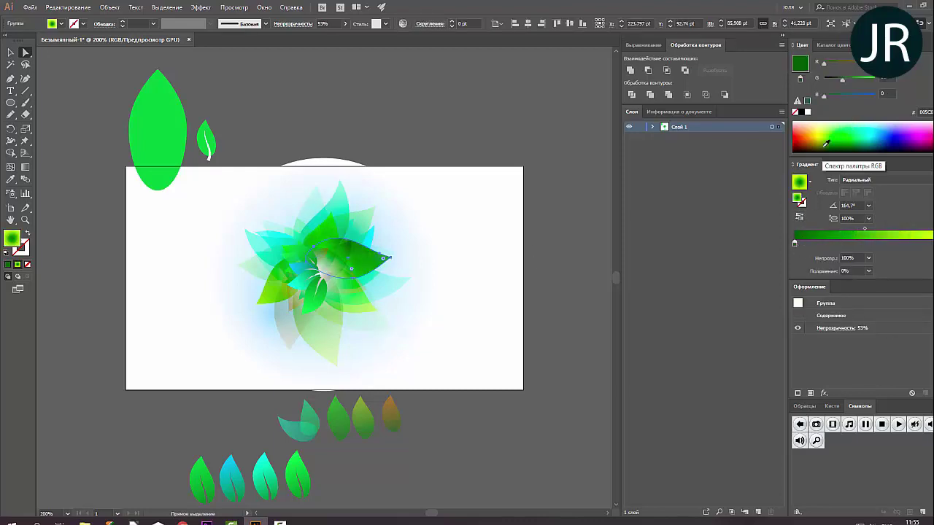
left_click(877, 131)
left_click(868, 141)
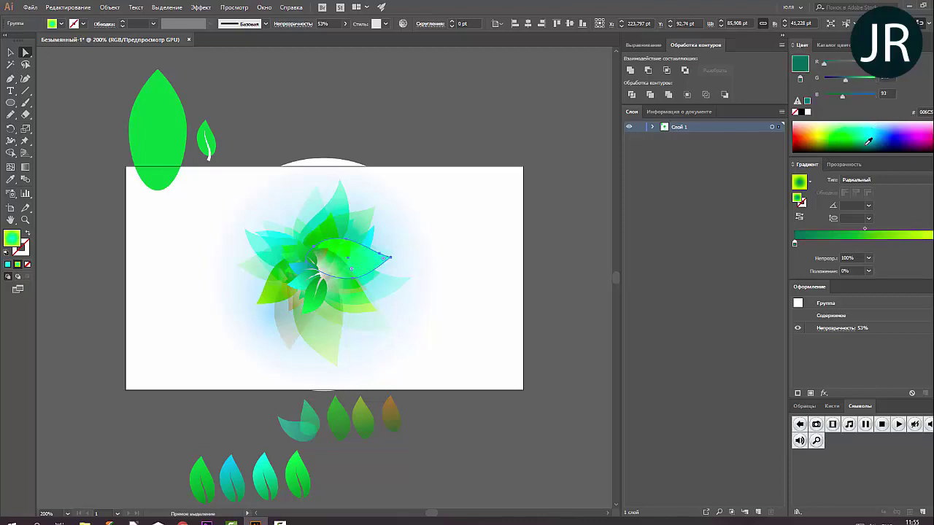
left_click_drag(867, 135, 869, 127)
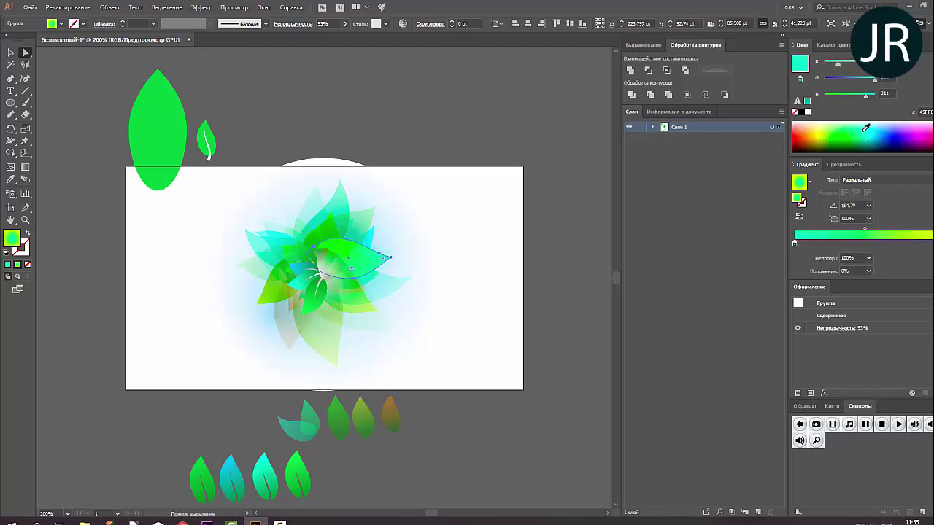
left_click(570, 264)
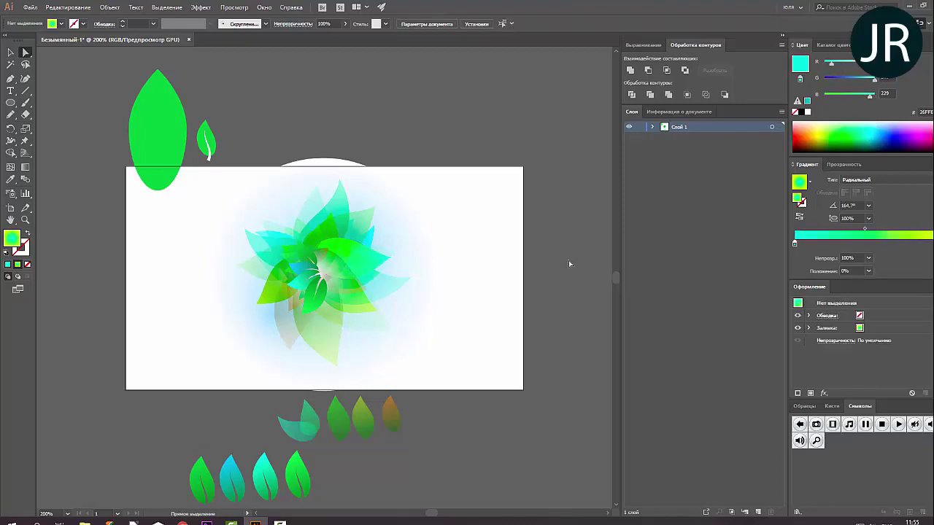
- Select the small central leaf cluster, nudge it slightly, and fill it white
left_click(10, 52)
key("a")
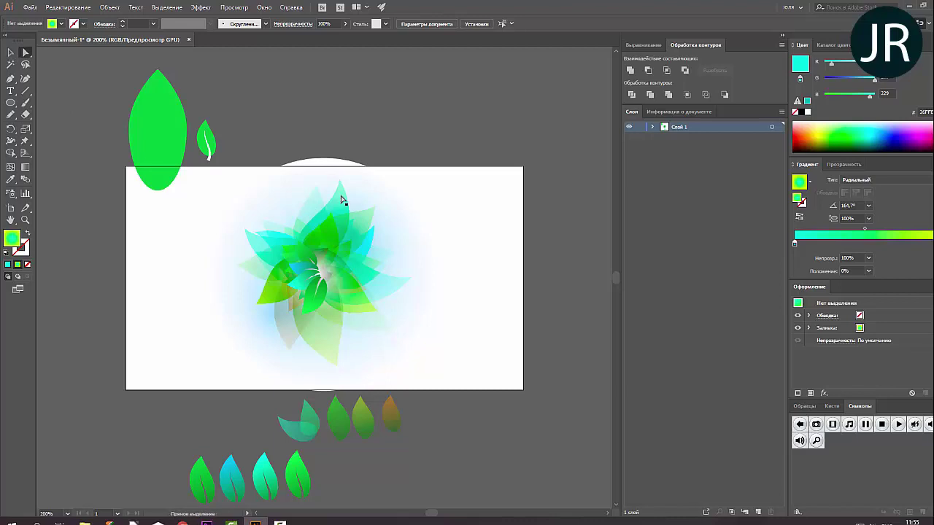
left_click(10, 52)
left_click(305, 285)
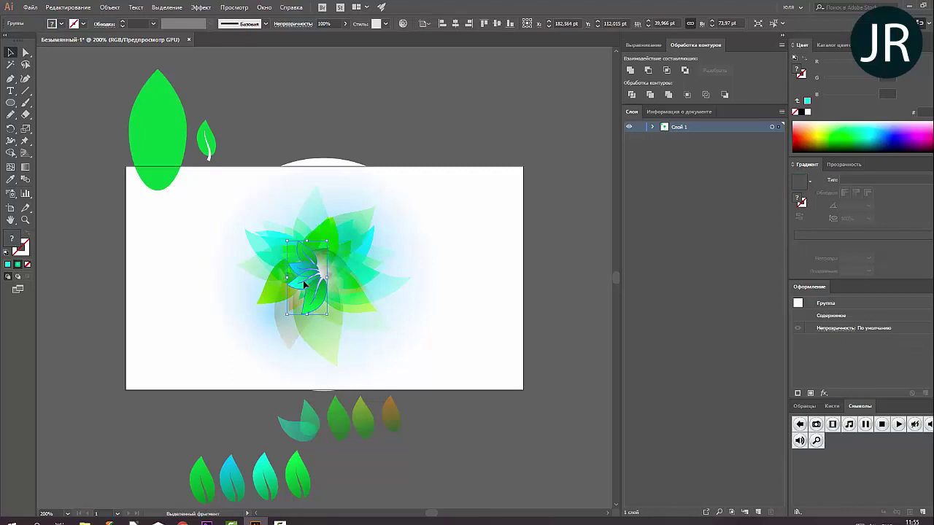
left_click_drag(305, 284, 303, 283)
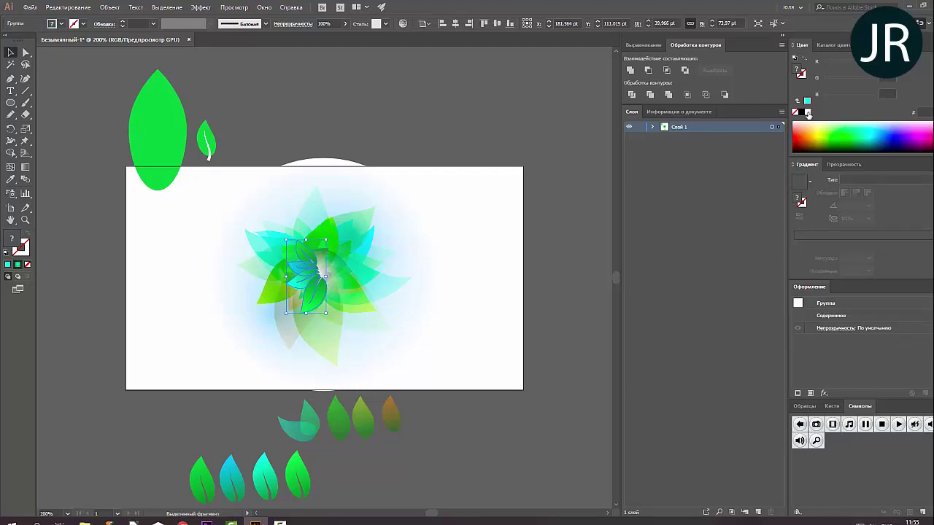
left_click(807, 112)
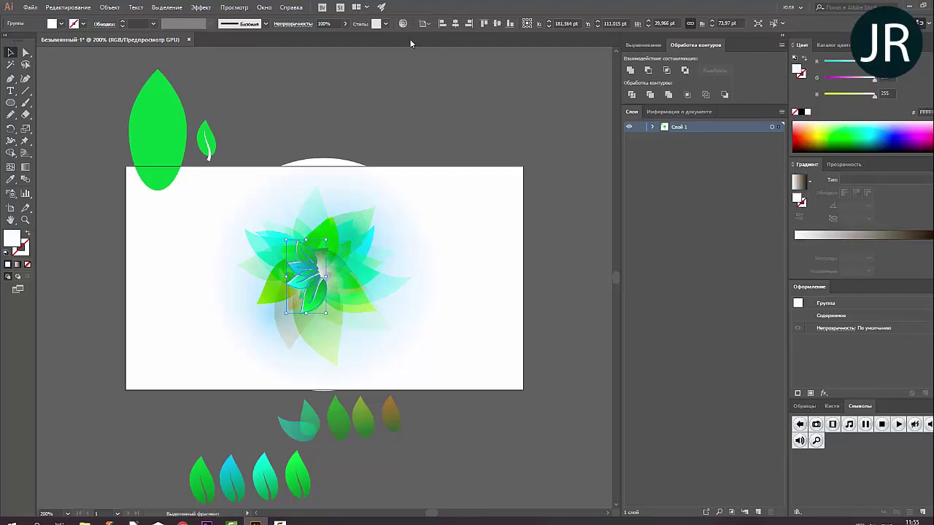
- Reselect the central cluster, nudge it right, and fill it dark green
left_click(341, 88)
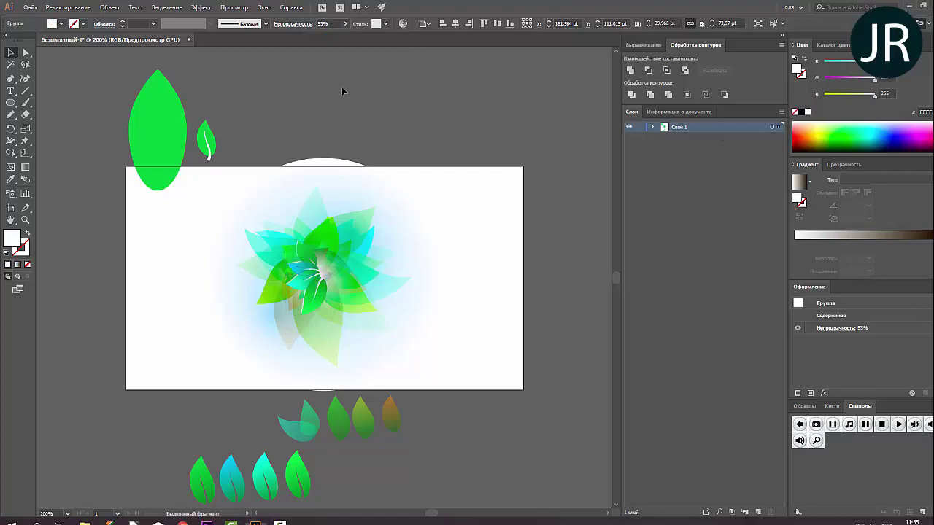
left_click(318, 311)
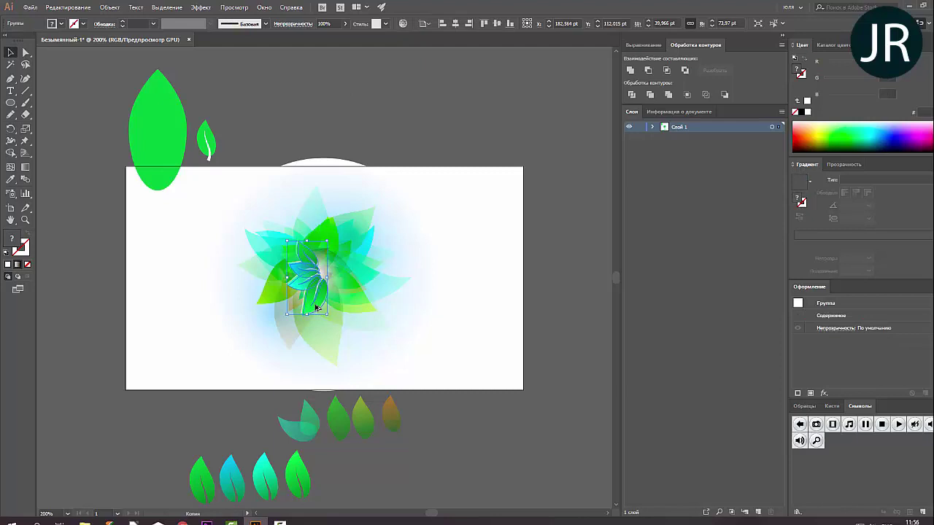
key("Right")
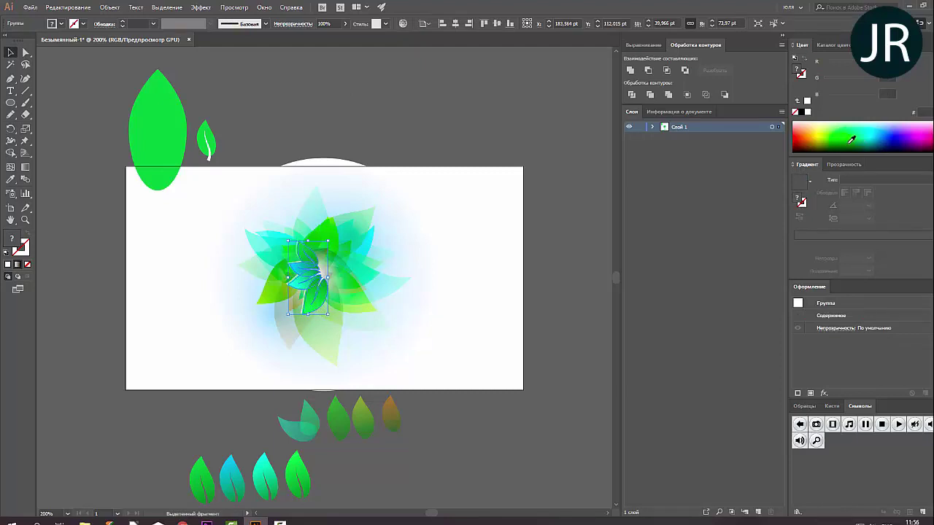
left_click(857, 139)
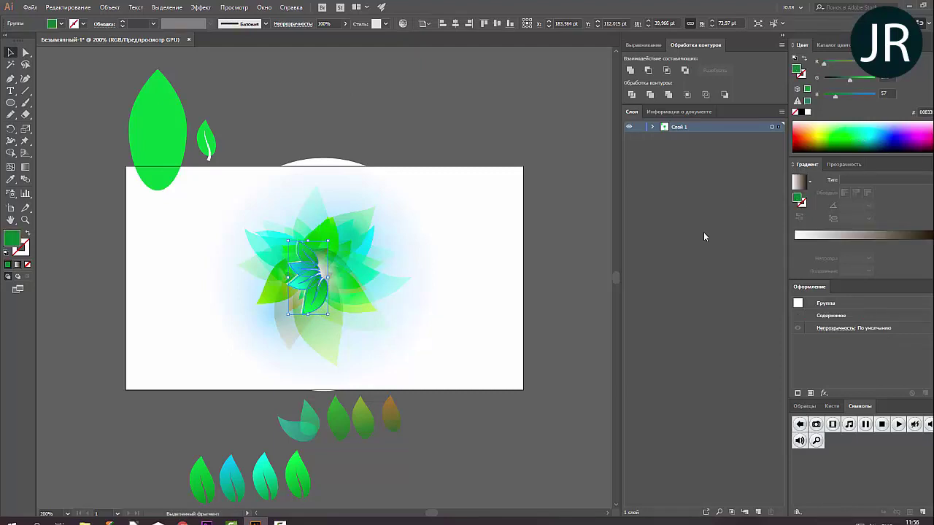
left_click(632, 265)
left_click(539, 264)
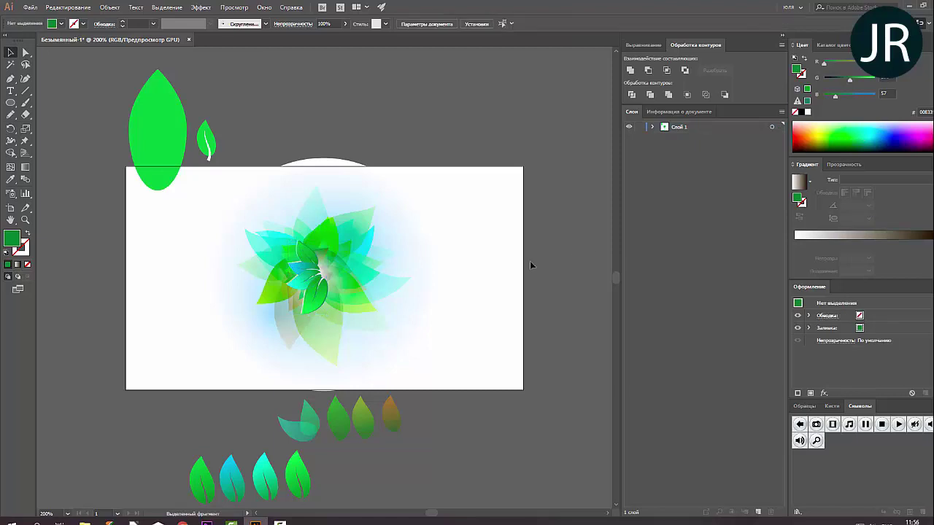
- Nudge a leaf cluster down and right with the arrow keys, then deselect everything
left_click(350, 226)
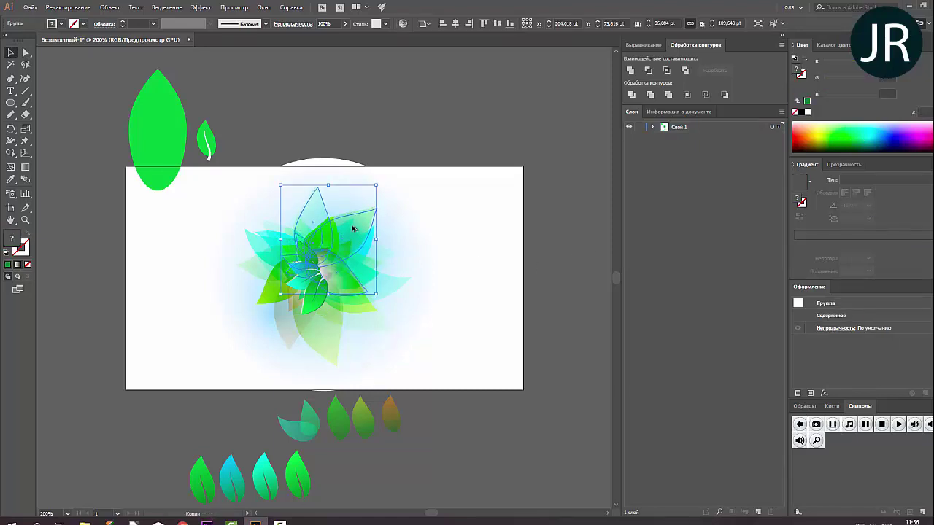
key("Right")
key("Right")
key("Down")
key("Down")
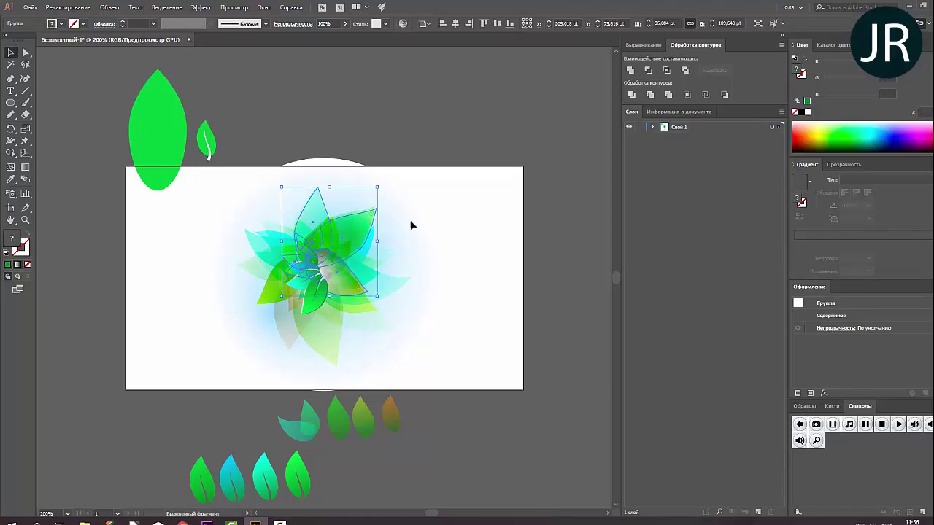
left_click(451, 231)
left_click(401, 288)
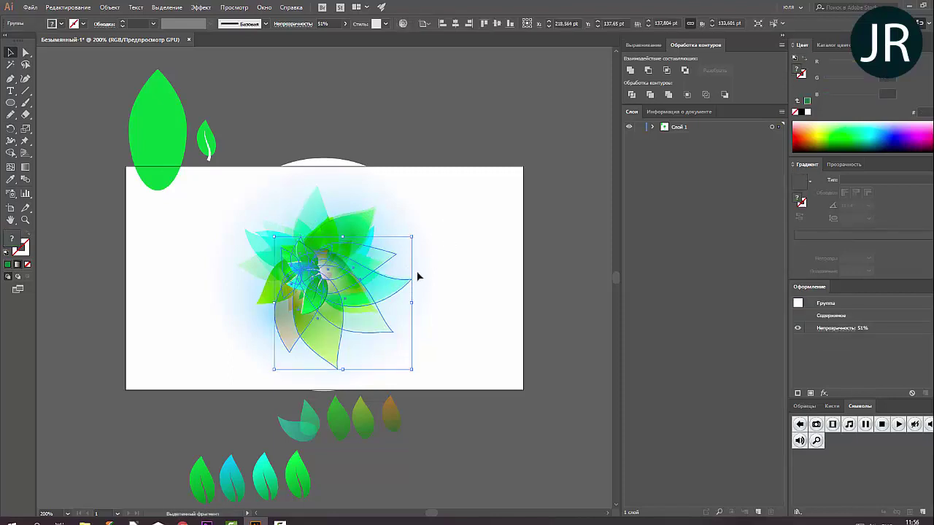
left_click(472, 275)
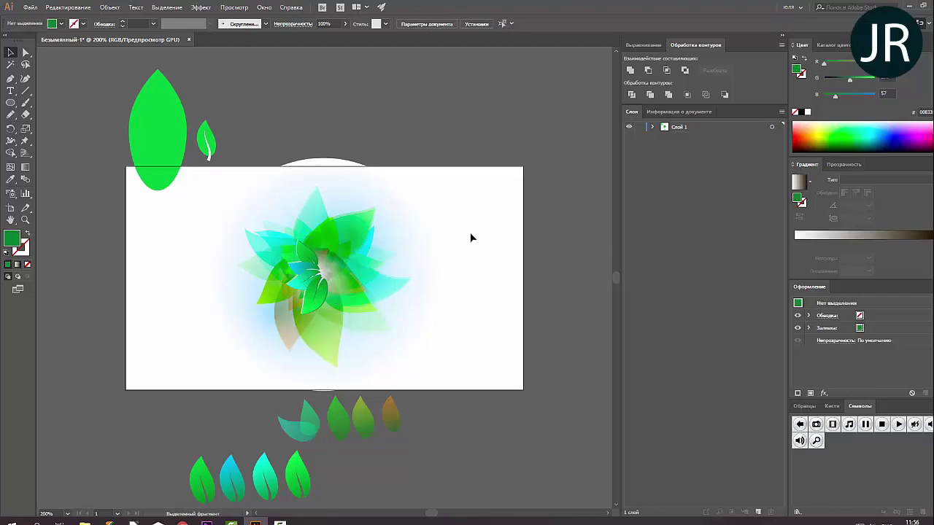
left_click(337, 265)
key("ctrl+shift+a")
- Move the left leaf cluster up-right toward the centre and rotate it so its leaves point right
left_click(290, 248)
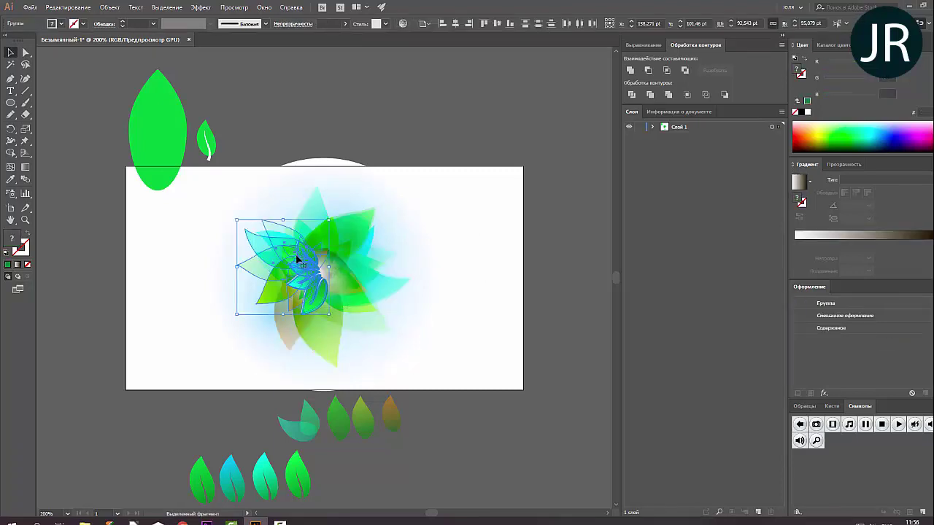
left_click_drag(297, 258, 331, 231)
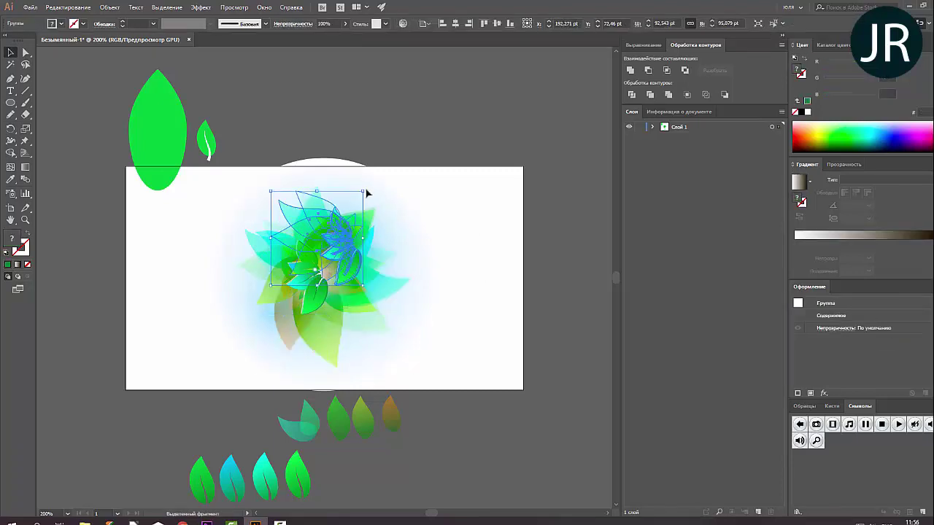
left_click_drag(367, 189, 350, 268)
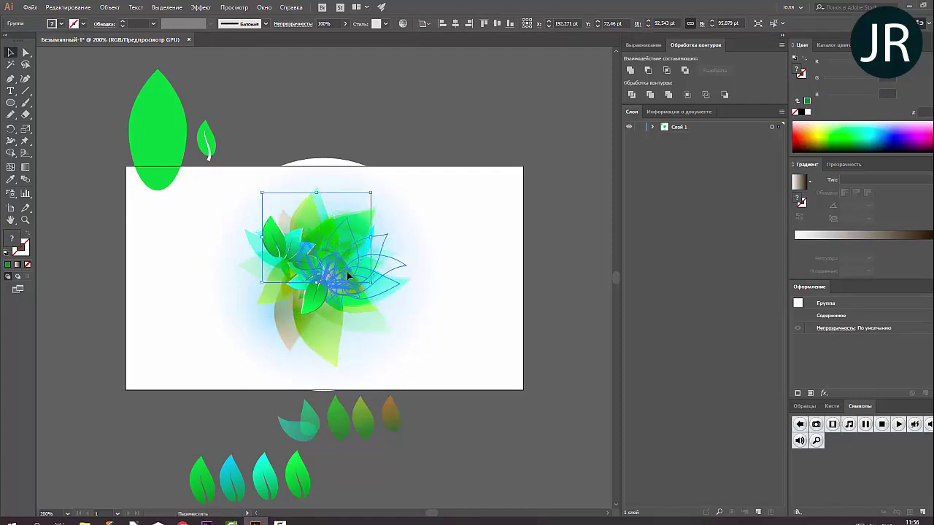
left_click(485, 270)
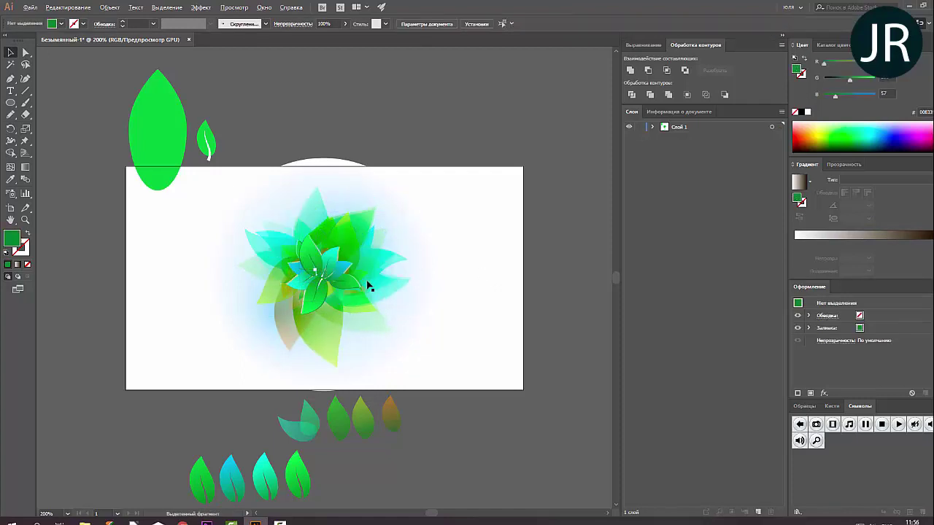
- Rotate another leaf cluster so its leaves hang downward, comparing with undo and redo
left_click(441, 253)
left_click_drag(461, 197, 401, 323)
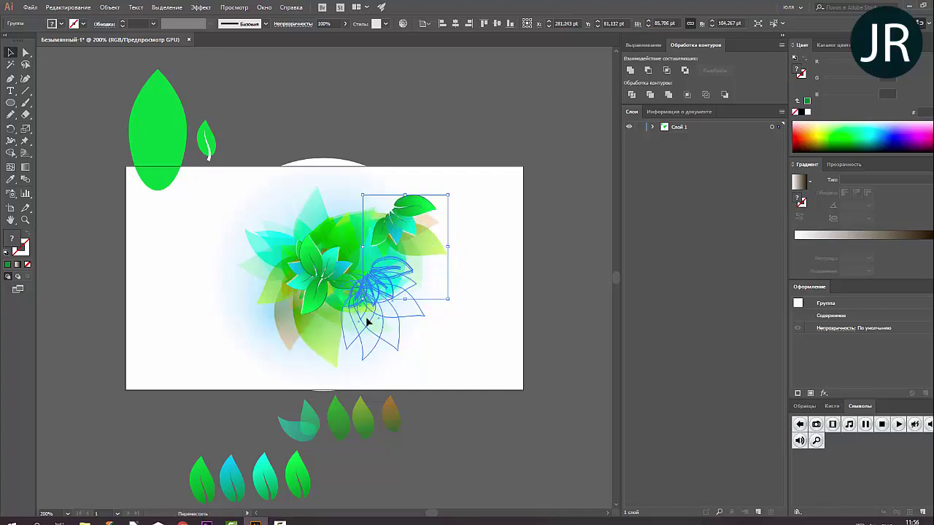
key("ctrl+z")
key("ctrl+shift+z")
key("ctrl+z")
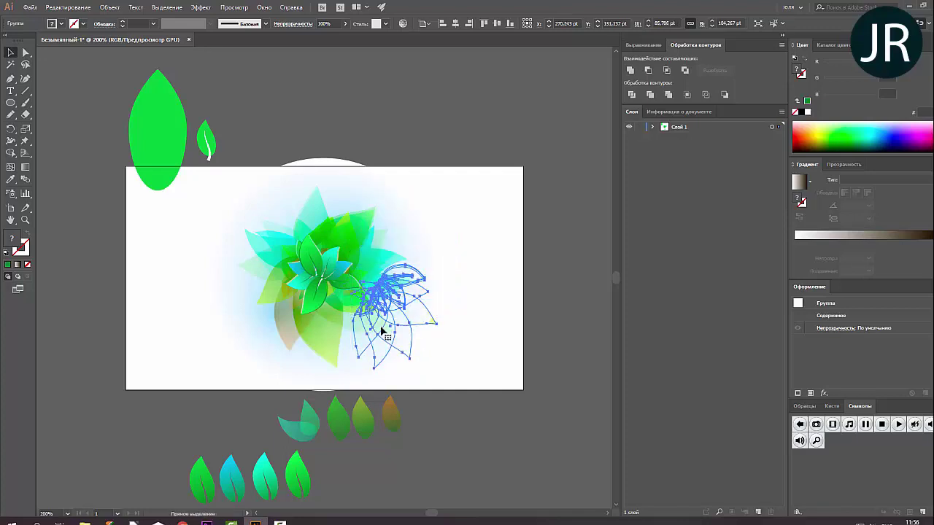
key("ctrl+shift+z")
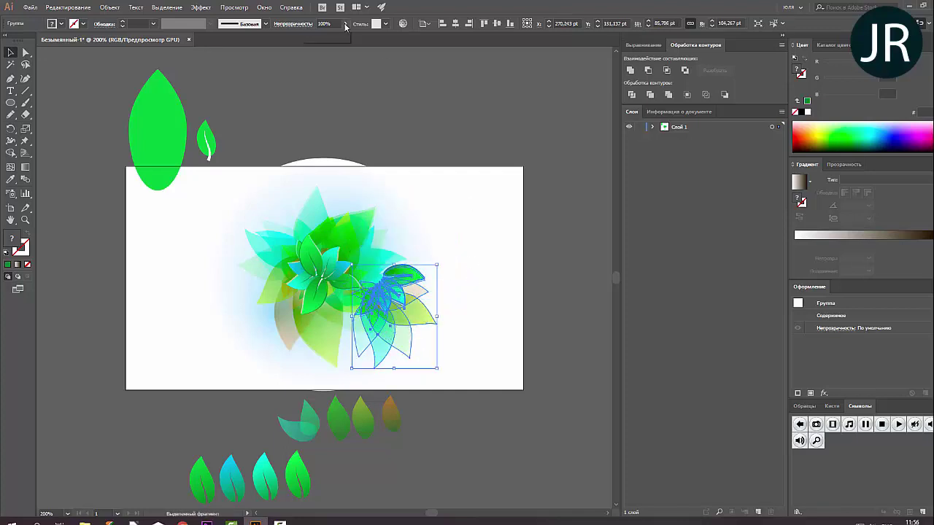
key("ctrl+z")
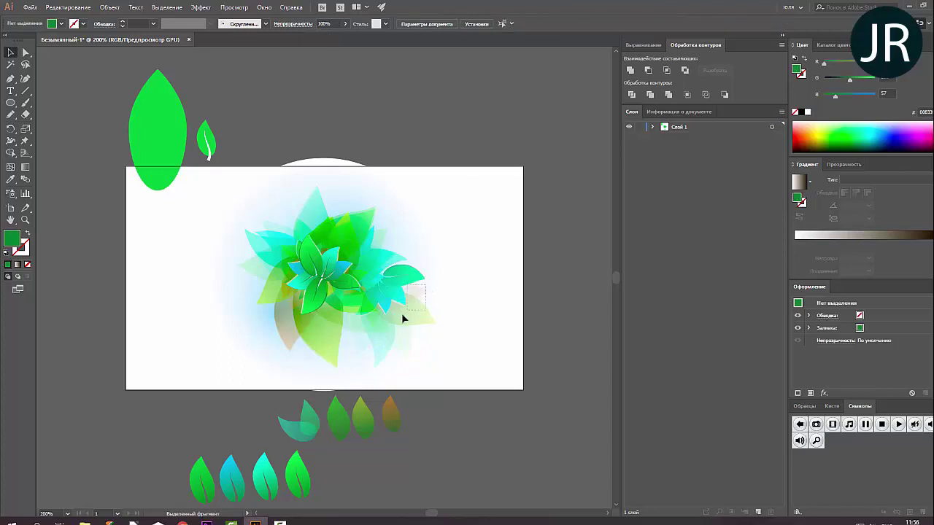
key("ctrl+shift+z")
- Lower the cluster's opacity to 26% and rotate it clockwise
left_click(345, 26)
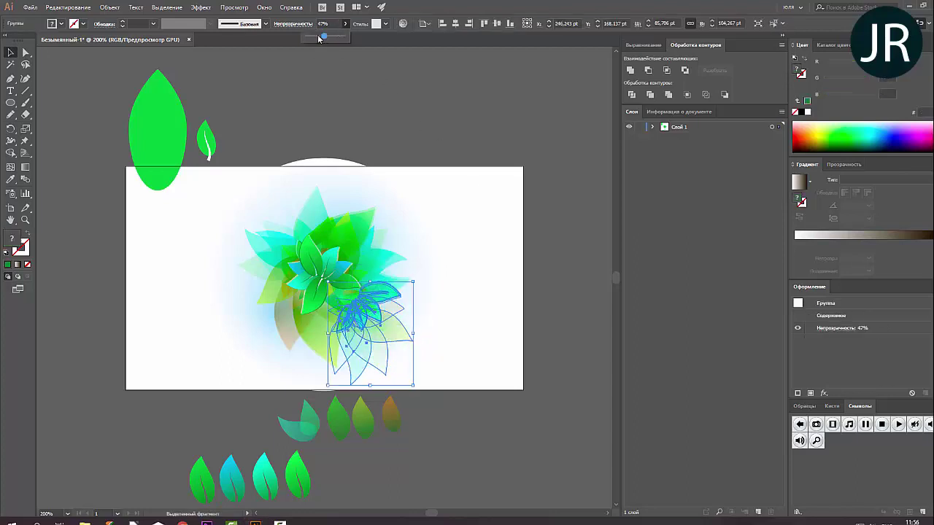
left_click(498, 214)
left_click(375, 345)
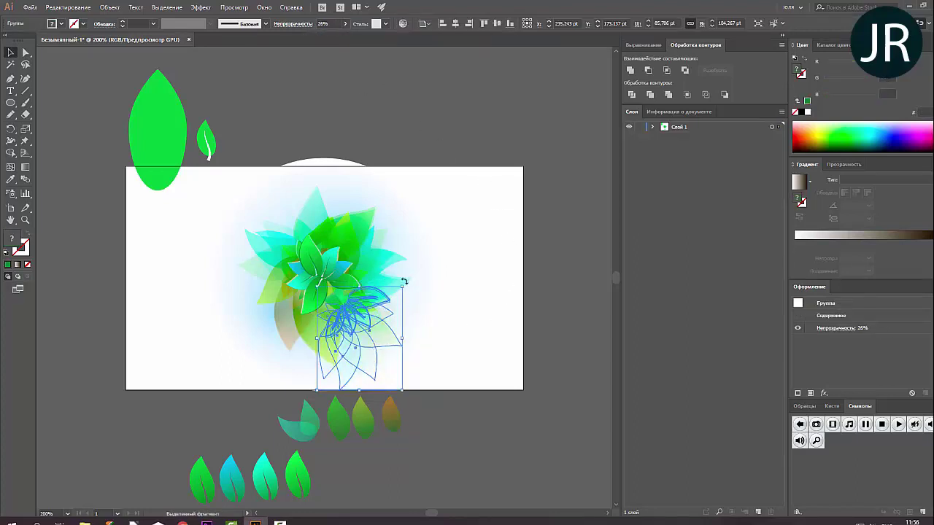
left_click_drag(405, 283, 408, 324)
key("ctrl+shift+a")
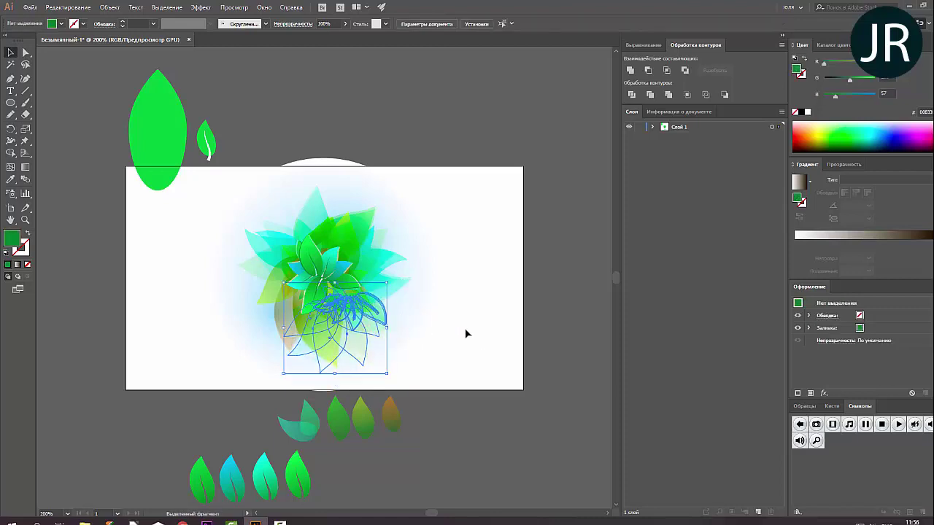
- Move the faded cluster to the flower's right side and rotate it into place
left_click_drag(379, 324, 433, 202)
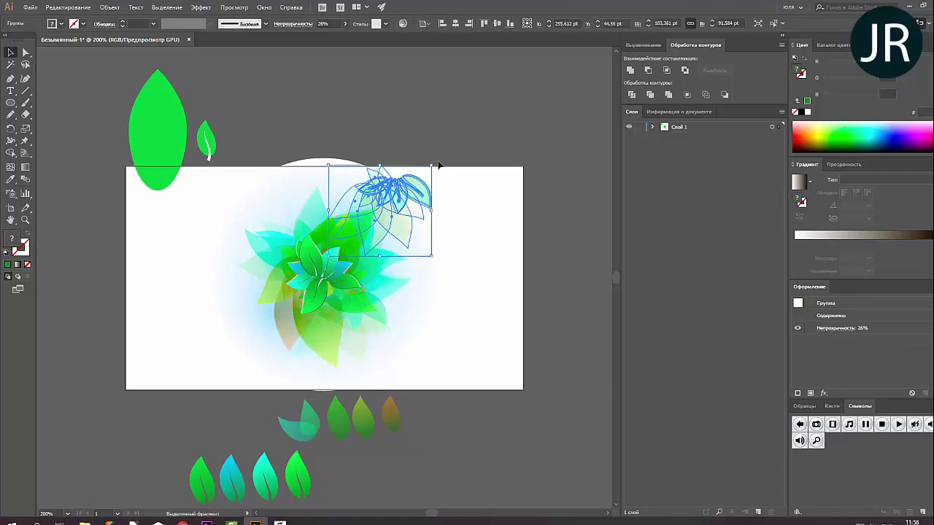
mouse_move(438, 162)
left_mouse_down()
mouse_move(372, 197)
mouse_move(395, 240)
left_mouse_up()
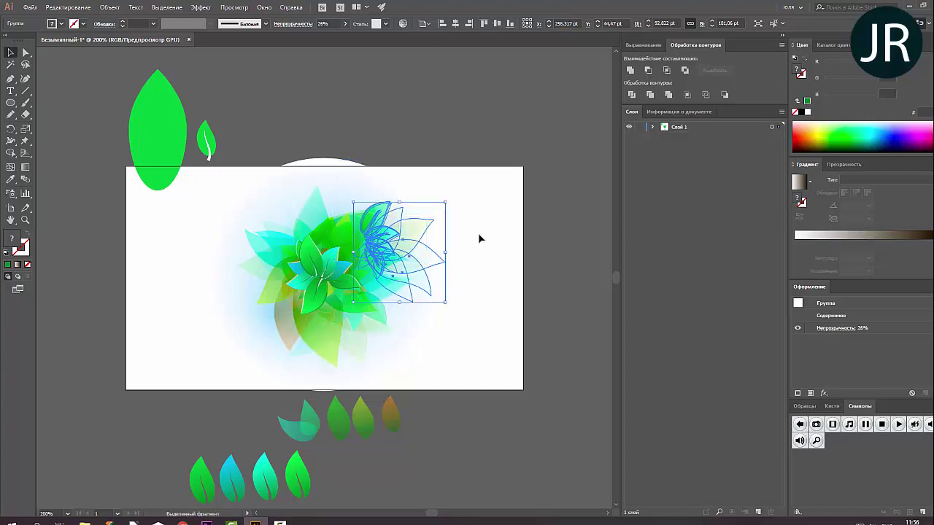
left_click(477, 234)
left_click(414, 238)
left_click(467, 235)
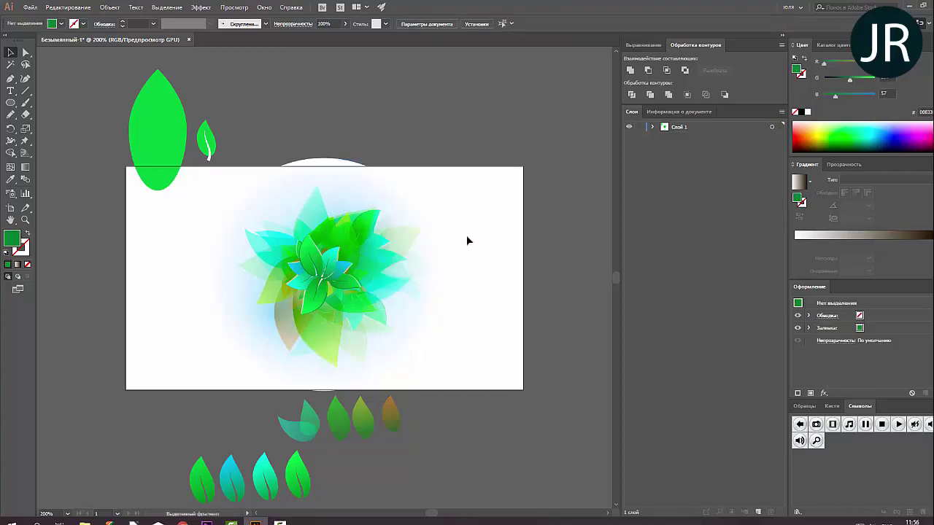
- Draw a freehand wavy curve across the flower with a green stroke
left_click(10, 114)
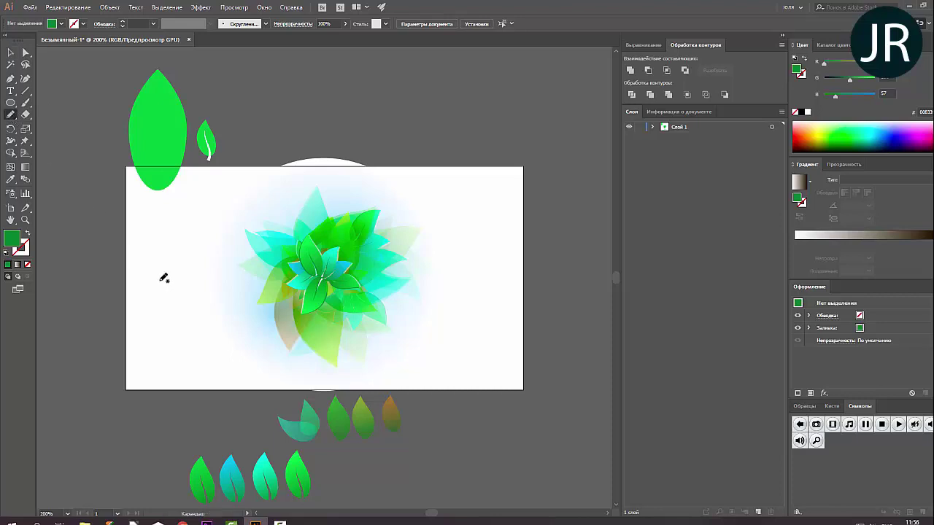
left_click_drag(155, 268, 303, 275)
left_click_drag(358, 239, 532, 252)
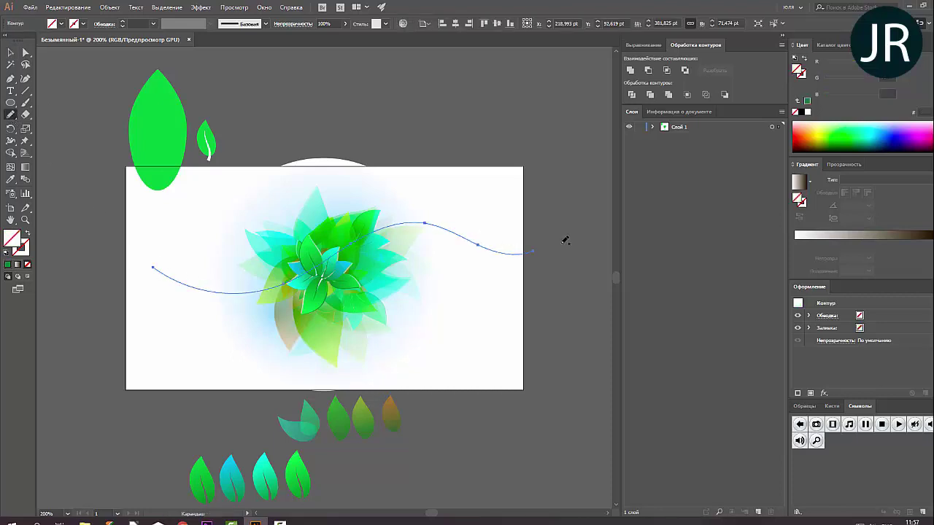
left_click(803, 72)
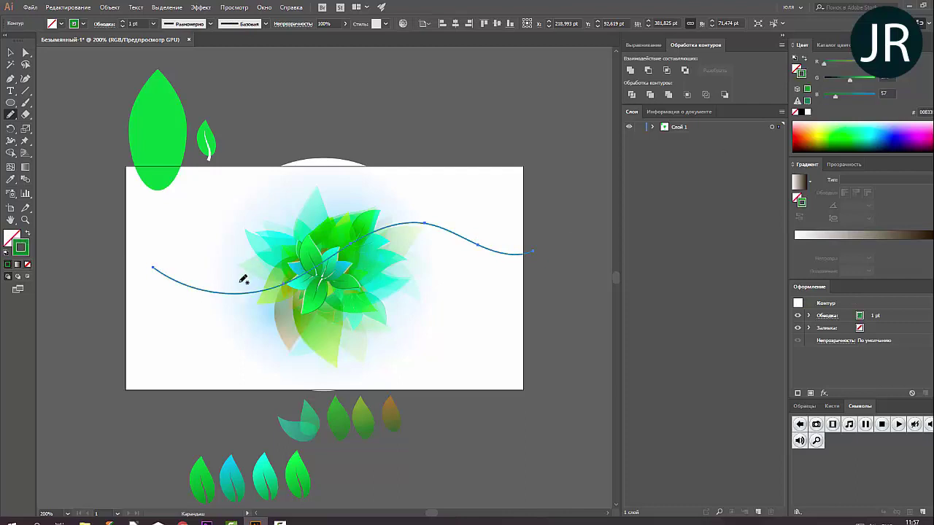
left_click(143, 310, "ctrl")
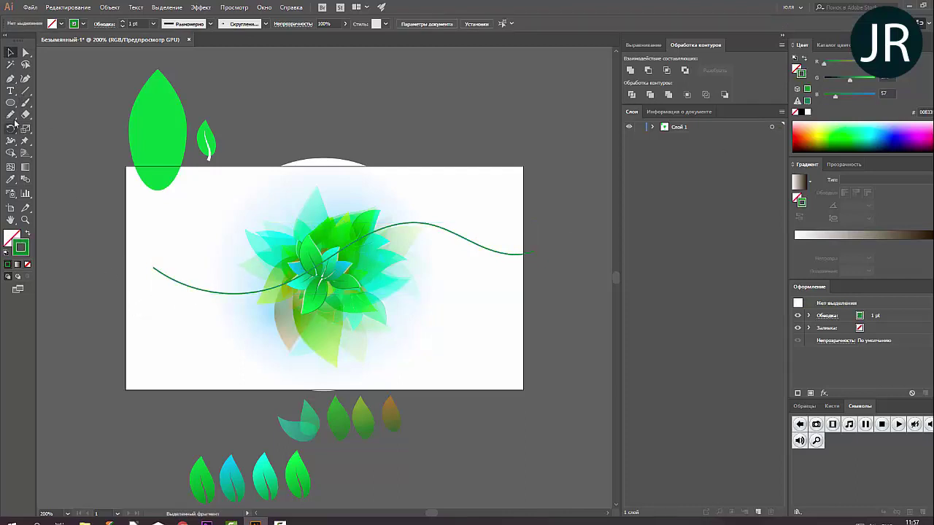
- Draw two more wavy curves below the green one, undoing a stray short stroke
left_click_drag(153, 274, 321, 284)
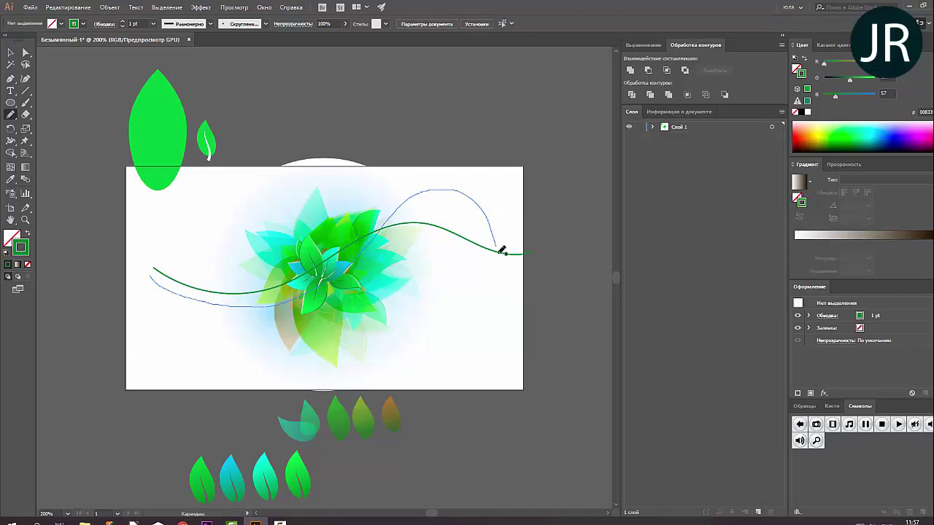
left_click_drag(394, 215, 539, 274)
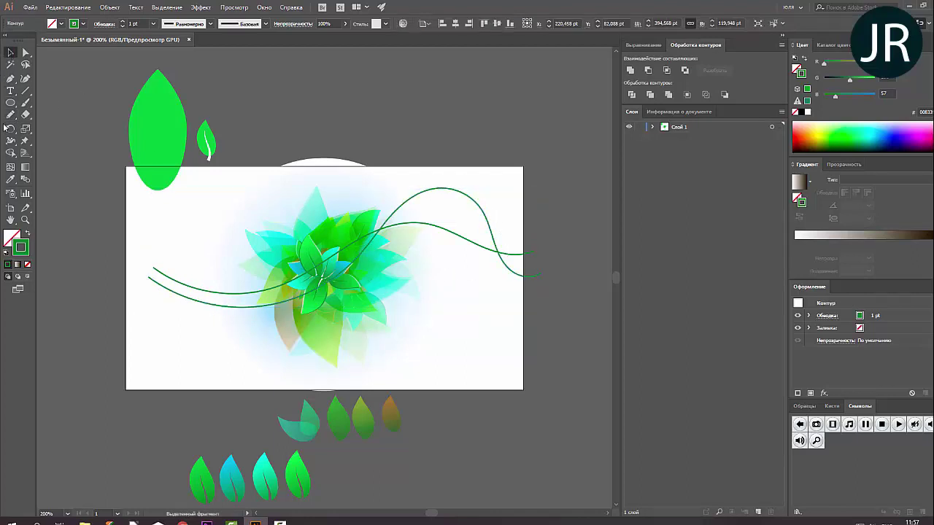
left_click(121, 272, "ctrl")
left_click_drag(156, 289, 310, 273)
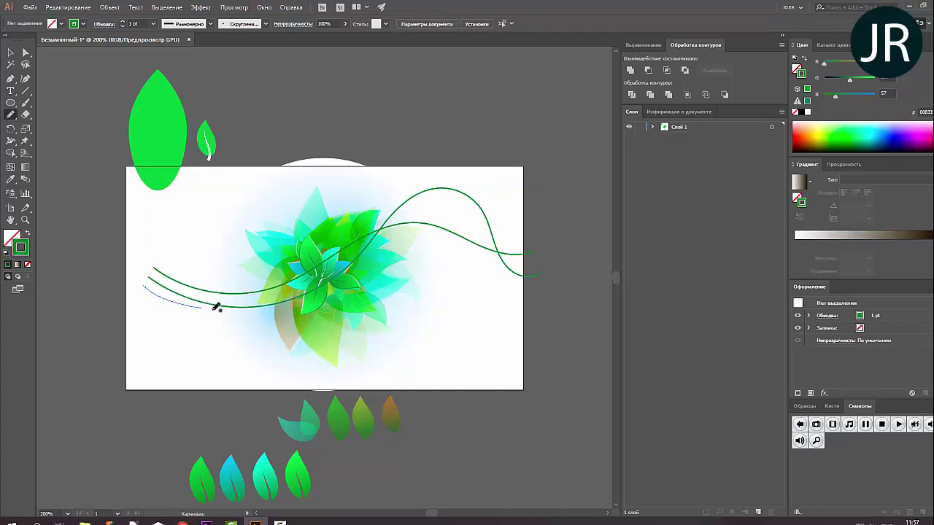
left_click(151, 288, "ctrl")
mouse_move(178, 298)
left_mouse_down()
mouse_move(146, 290)
mouse_move(276, 279)
left_mouse_up()
key("ctrl+z")
- Draw a tall looping curve and give its stroke a linear gradient with a cyan stop near 30%
left_click_drag(401, 176, 459, 254)
left_click_drag(516, 255, 520, 252)
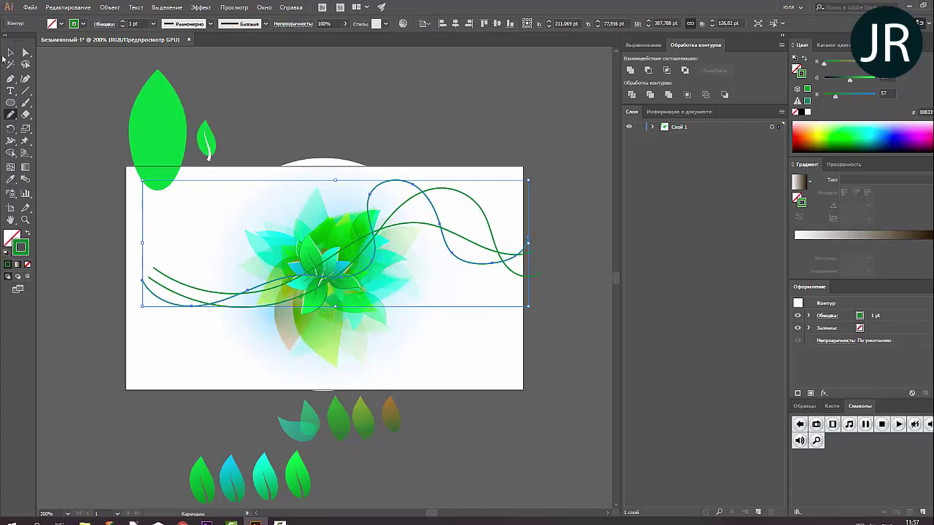
left_click(10, 52)
left_click(141, 297)
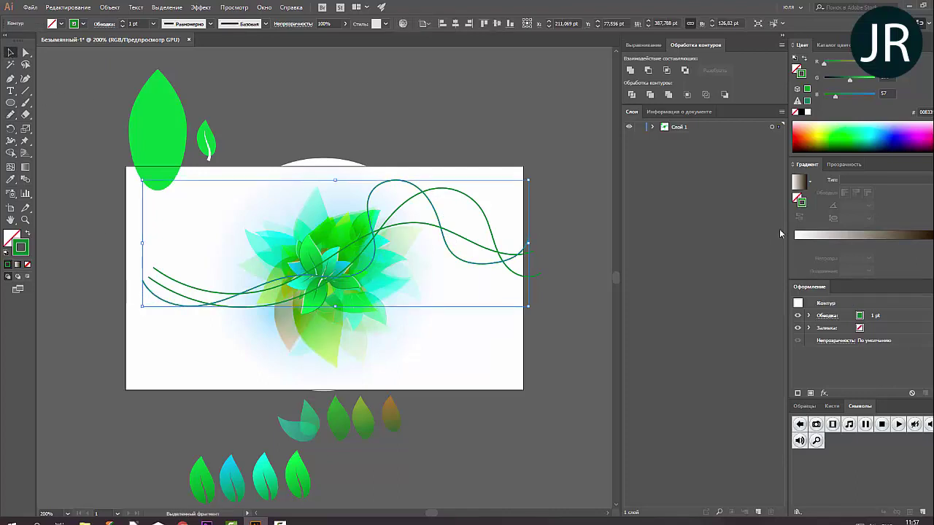
left_click(814, 235)
left_click_drag(815, 245, 836, 244)
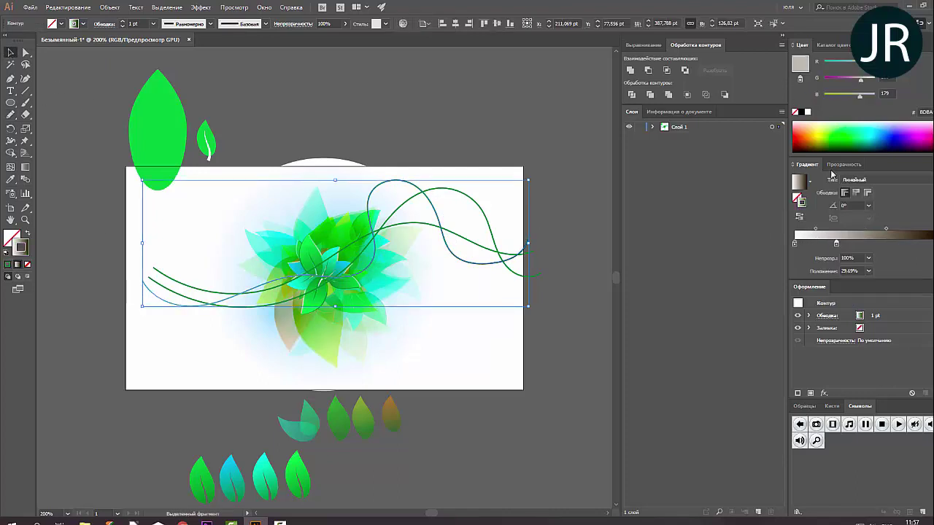
left_click(862, 126)
left_click(888, 242)
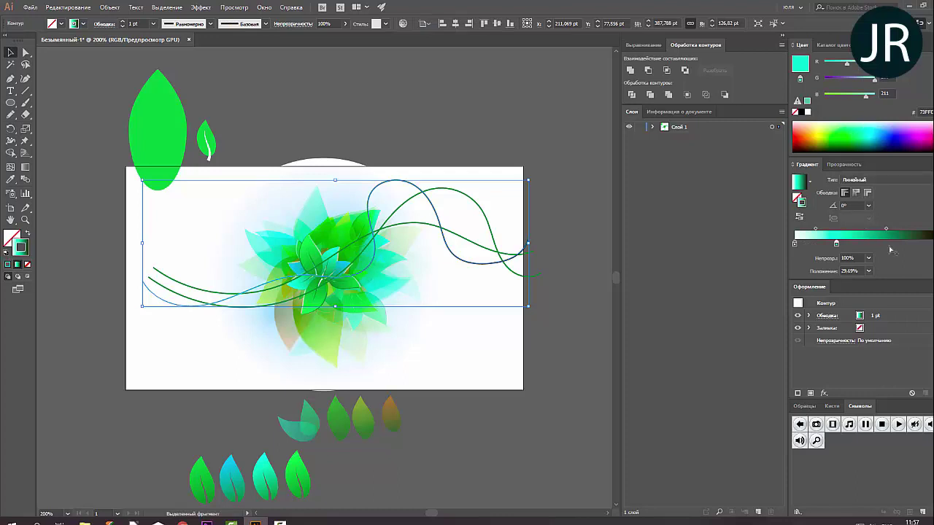
- Colour the looping curve's new gradient stop green-cyan and make the end stop white
left_click(884, 137)
left_click(864, 135)
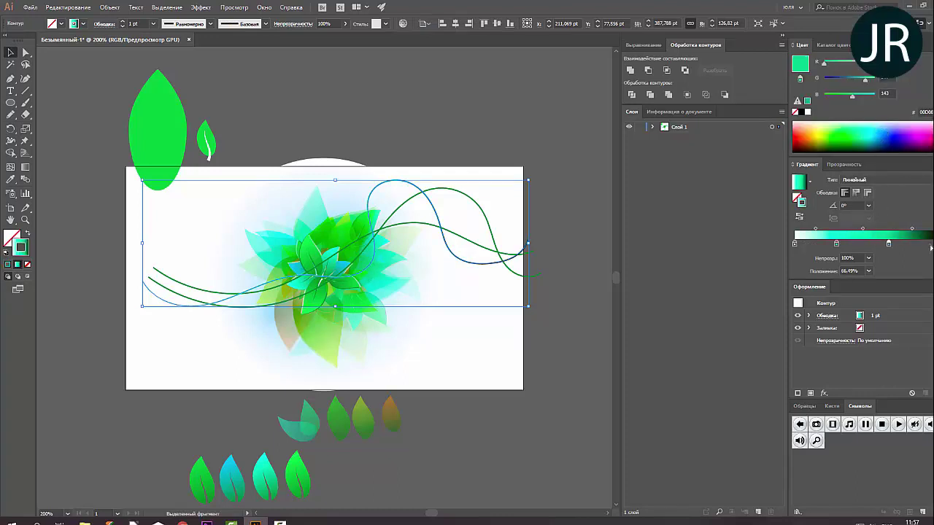
left_click(931, 243)
left_click(807, 112)
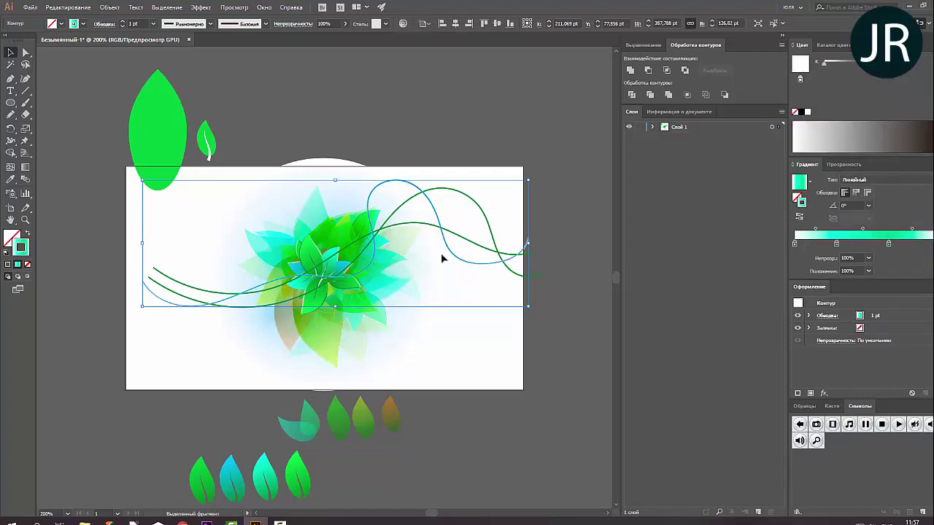
- Give the upper green curve a gradient stroke with a yellow-green stop
double_click(156, 285)
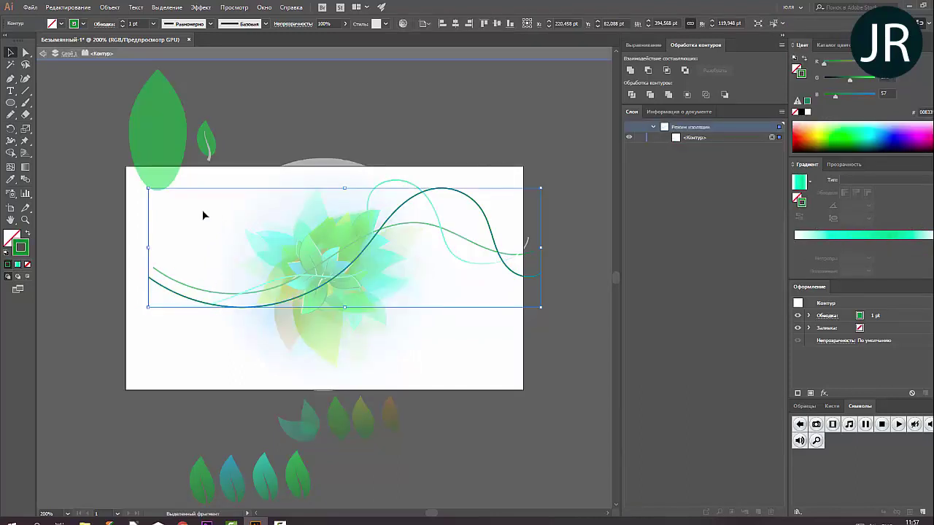
double_click(166, 282)
left_click(159, 285)
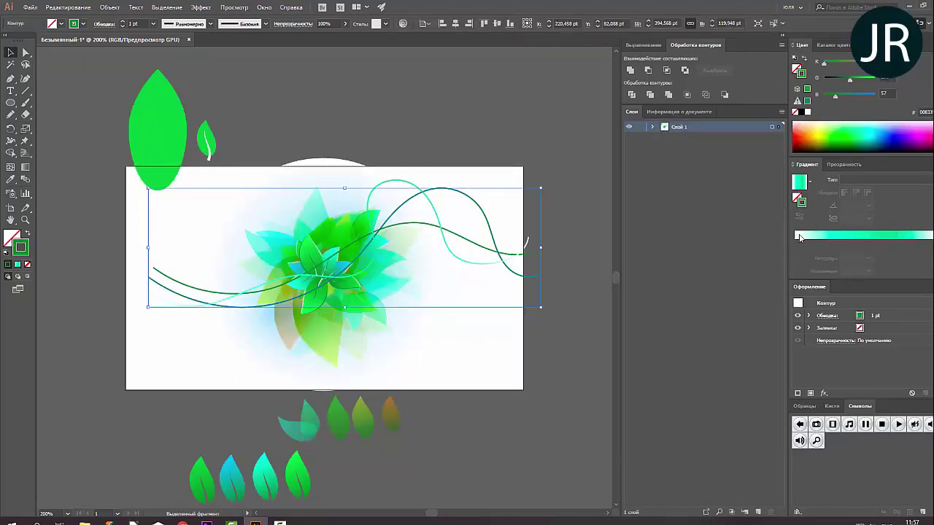
left_click(799, 238)
left_click(835, 243)
left_click(828, 130)
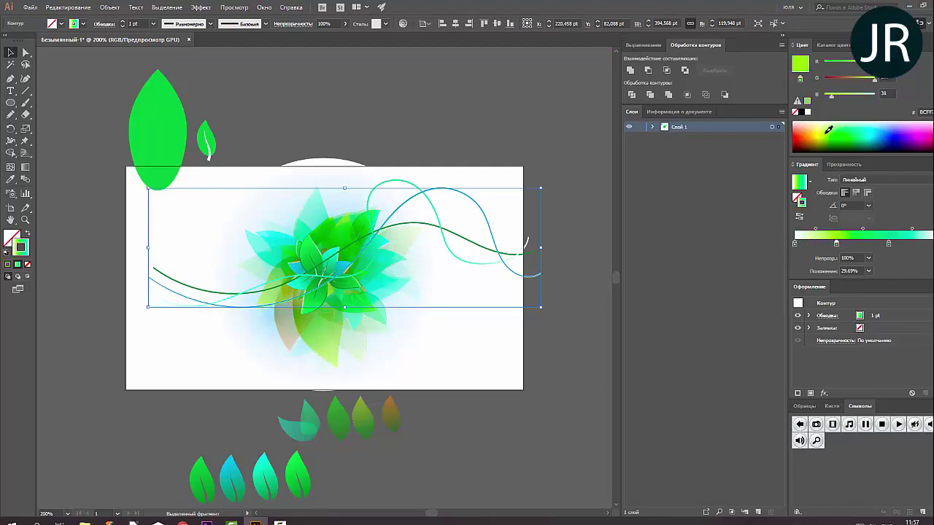
left_click(576, 250)
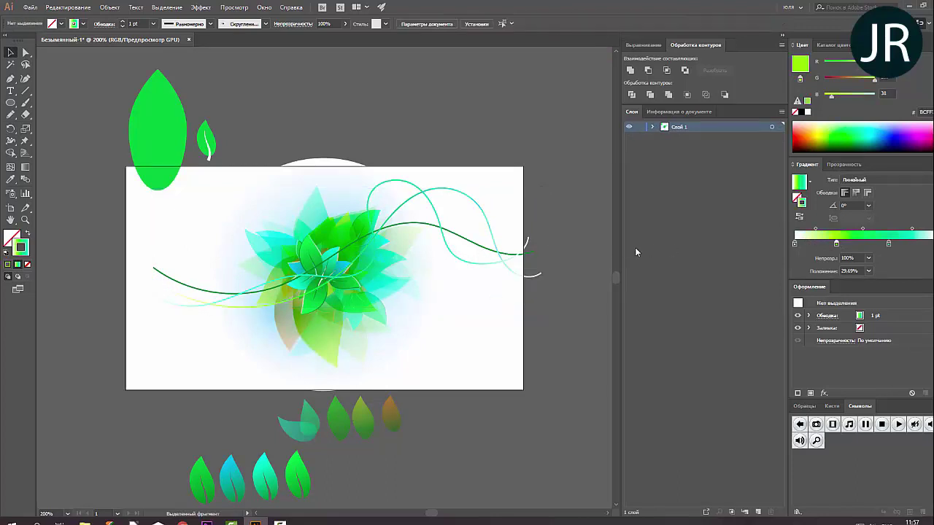
- Give the middle curve an orange-to-yellow-green gradient stroke, then select all the curves
left_click(487, 253)
left_click(819, 240)
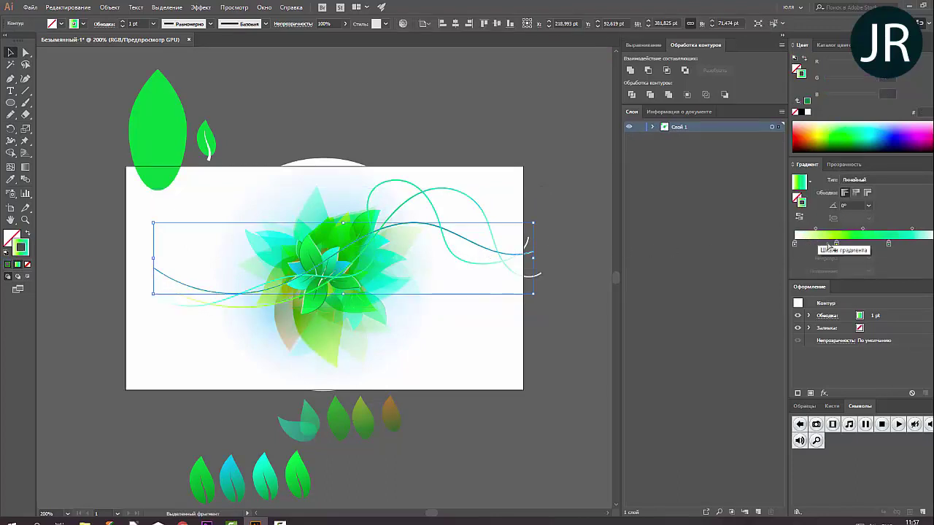
left_click(818, 150)
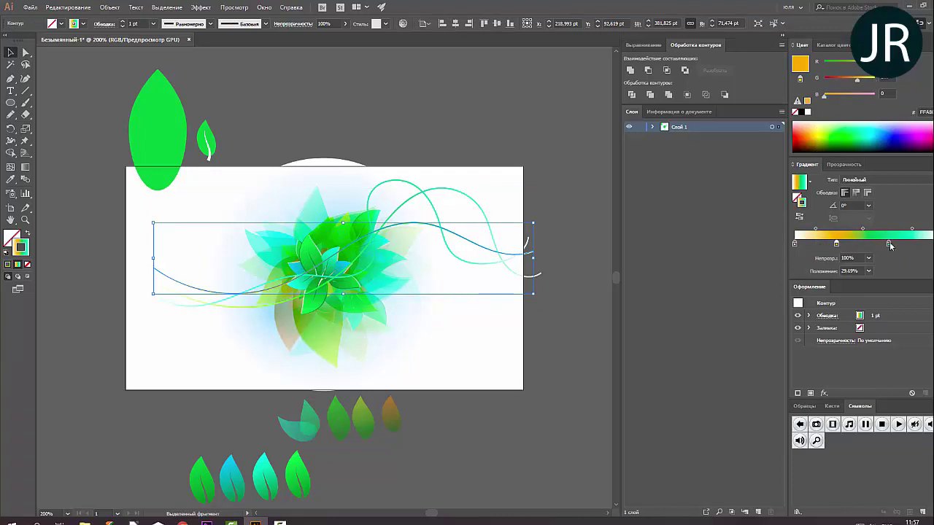
left_click(889, 243)
left_click(832, 134)
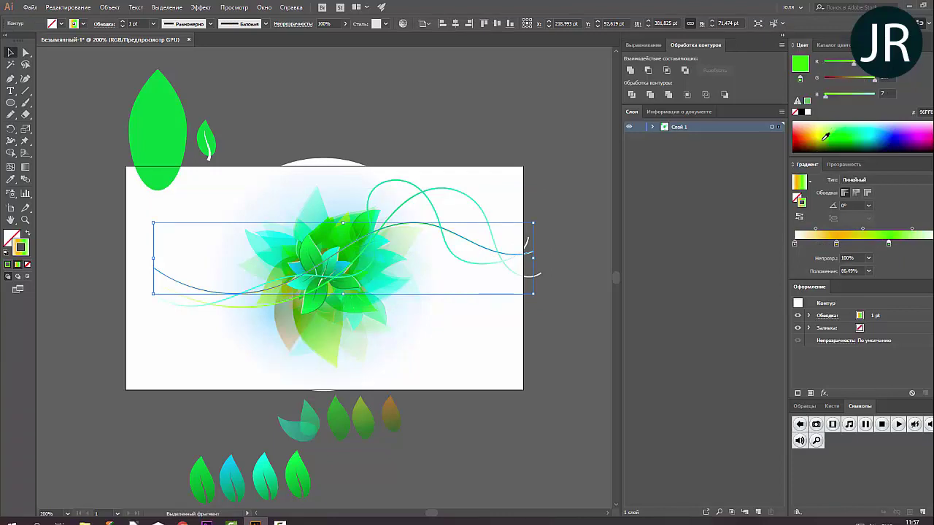
left_click(824, 138)
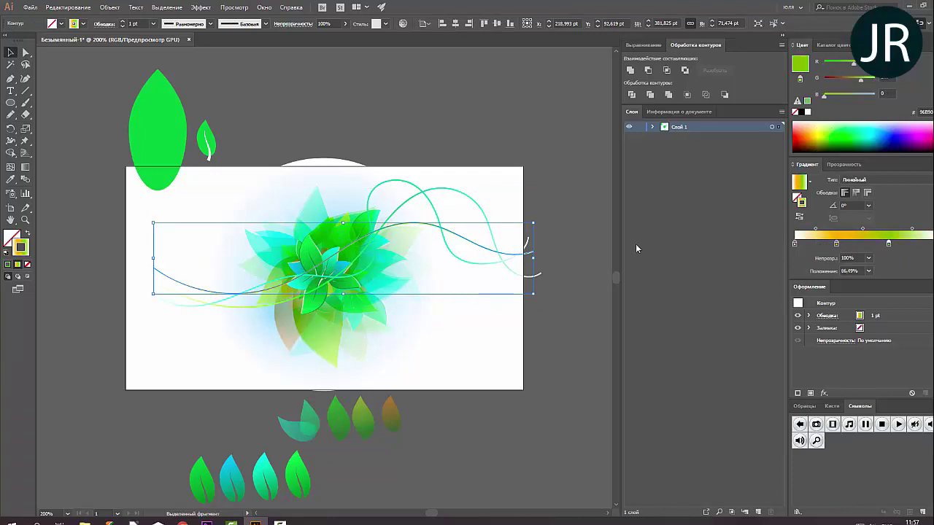
left_click(521, 288, "shift")
key("w")
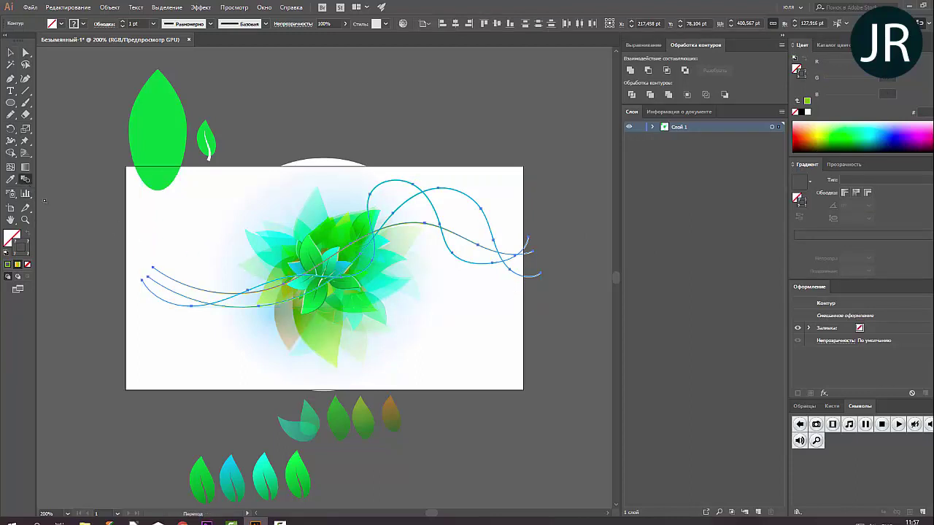
left_click(158, 283)
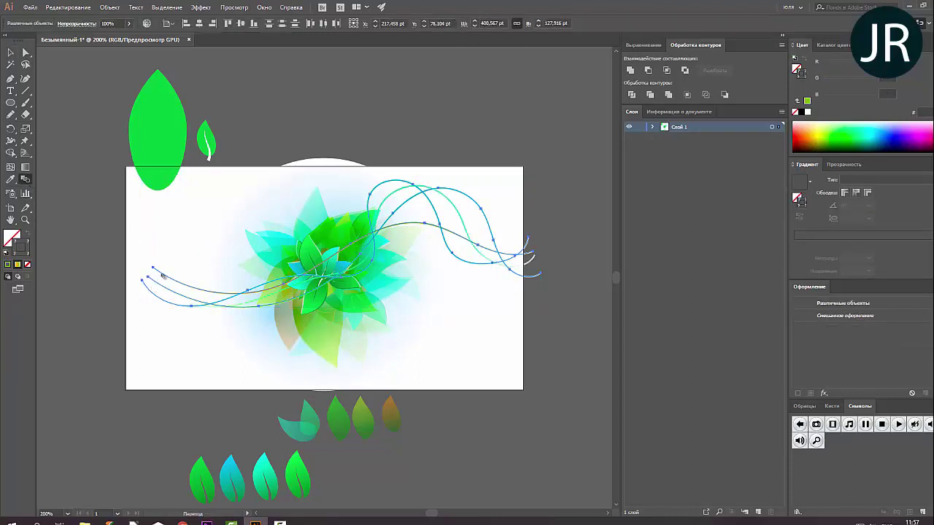
double_click(26, 180)
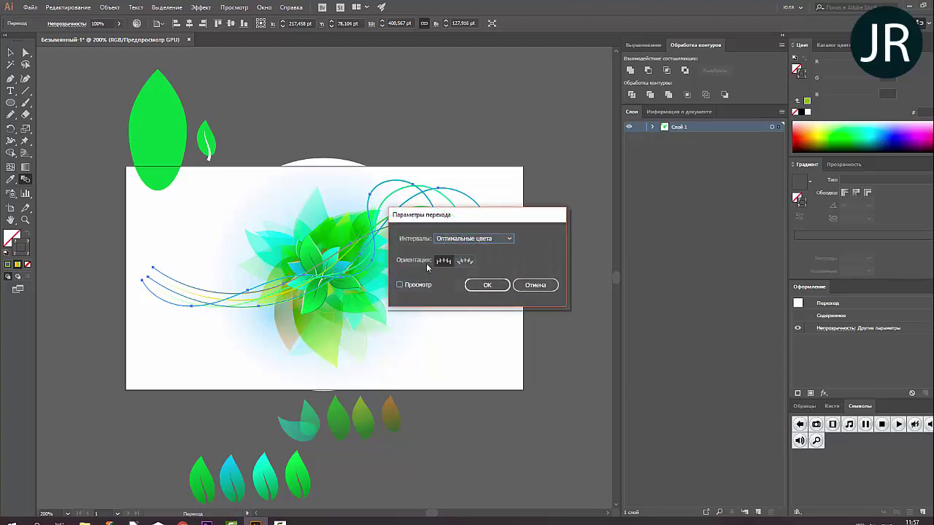
left_click(474, 238)
left_click(469, 258)
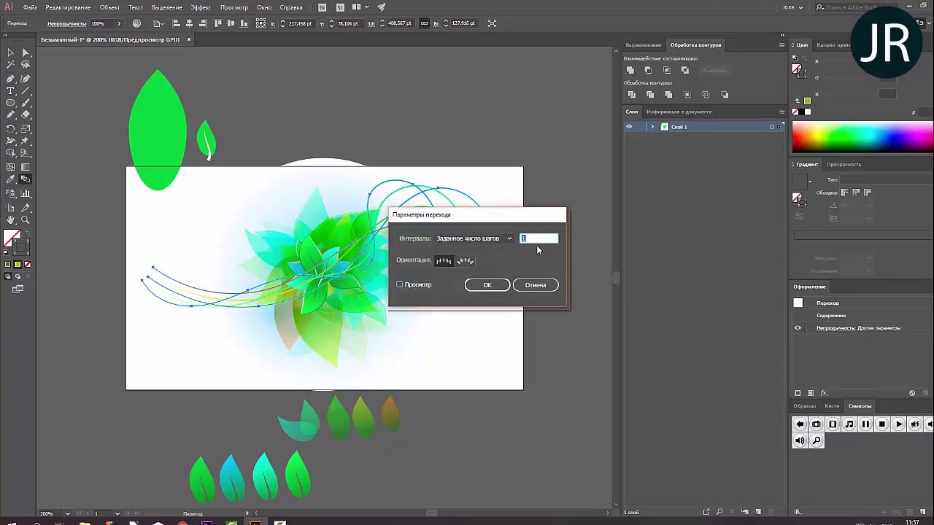
left_click(487, 285)
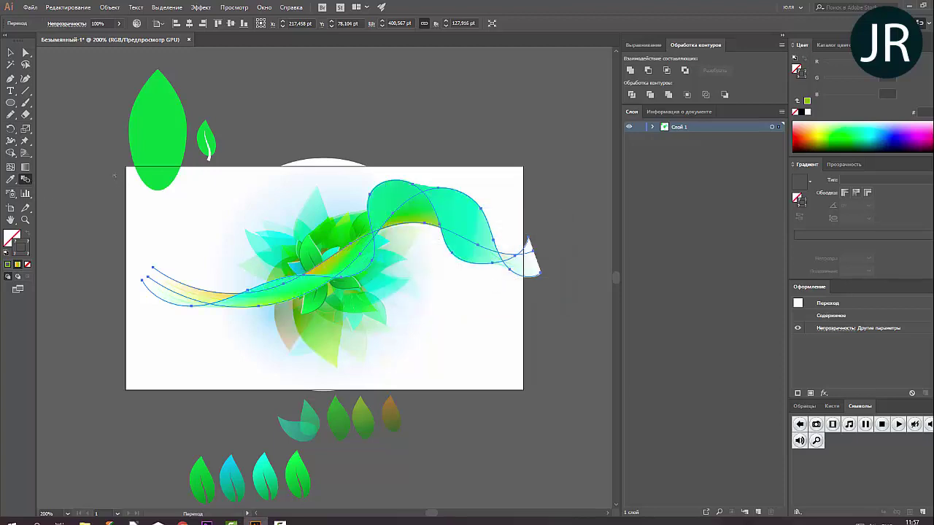
left_click(11, 53)
left_click(94, 82)
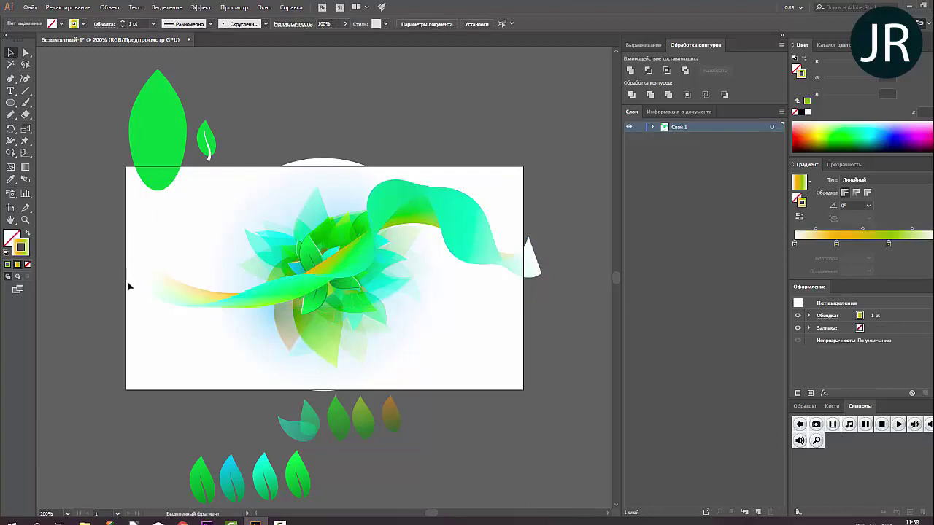
left_click(185, 304)
key("a")
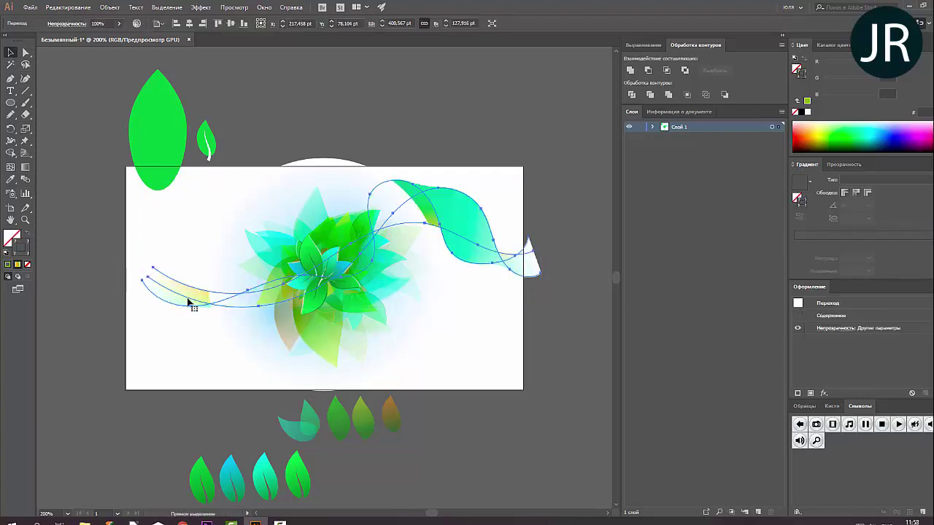
key("v")
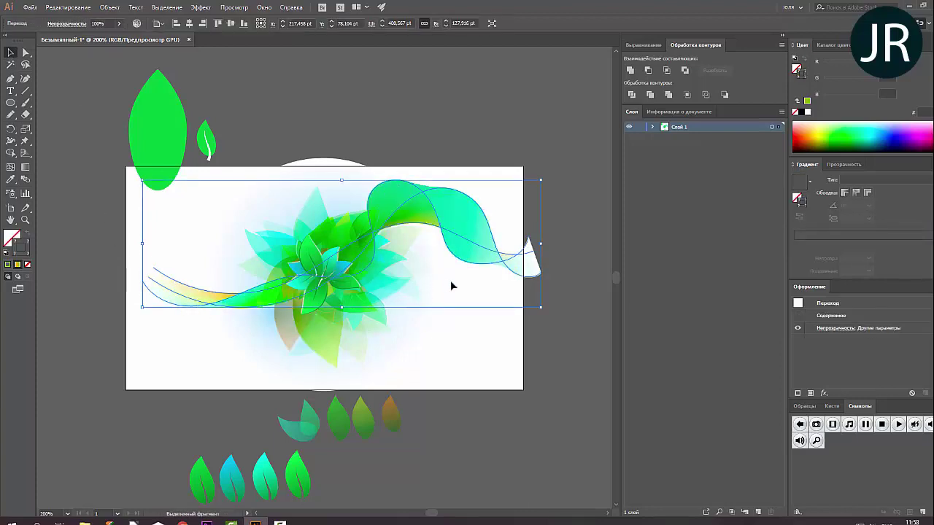
left_click(583, 271)
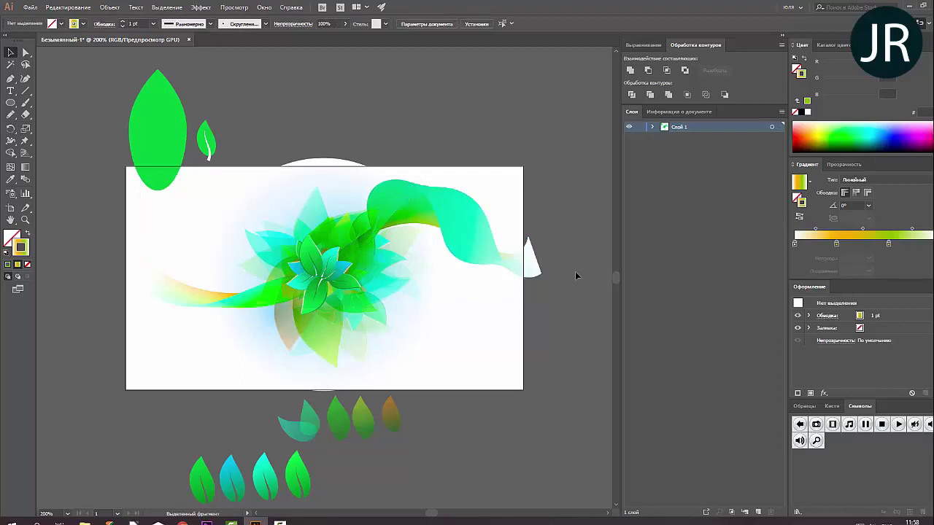
left_click(524, 255)
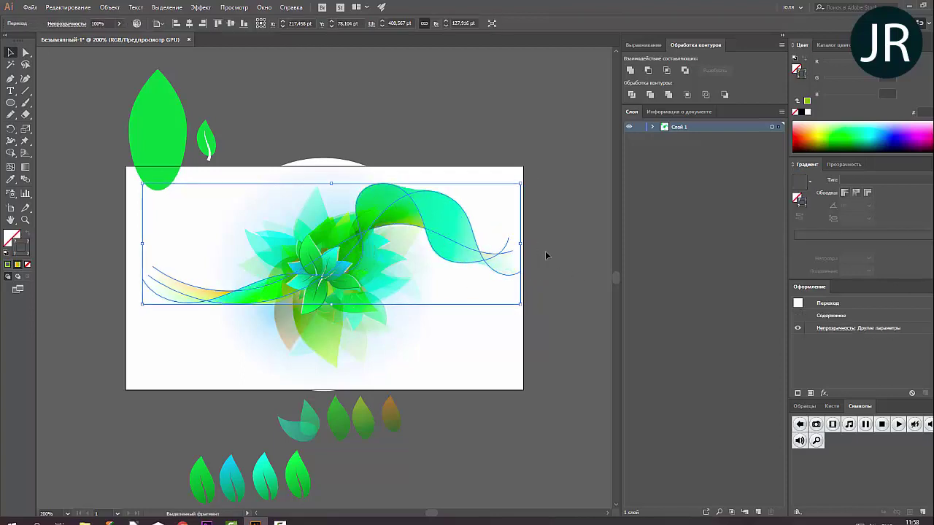
left_click(546, 254)
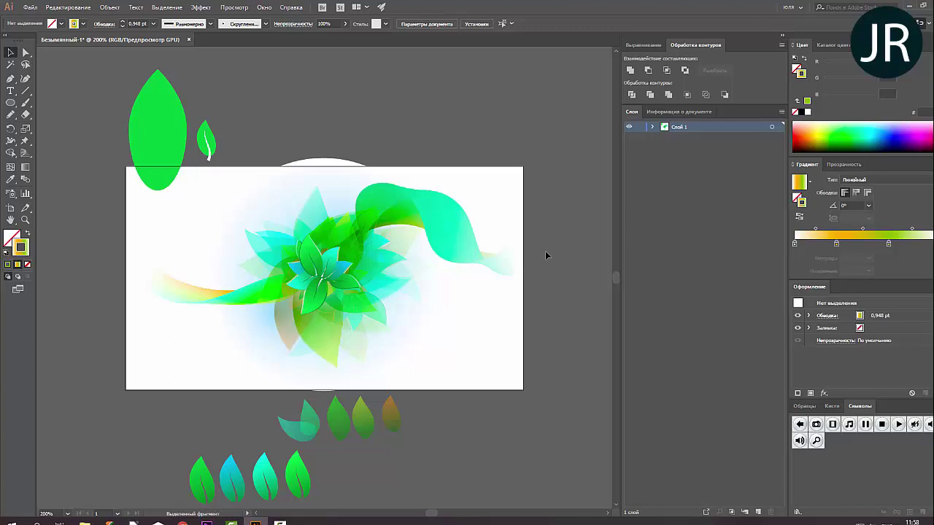
left_click(512, 263)
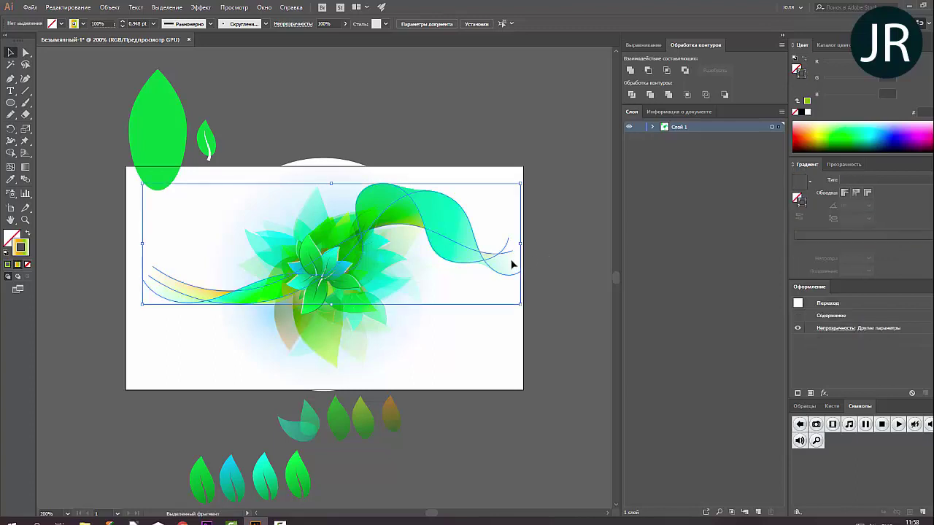
left_click(552, 269)
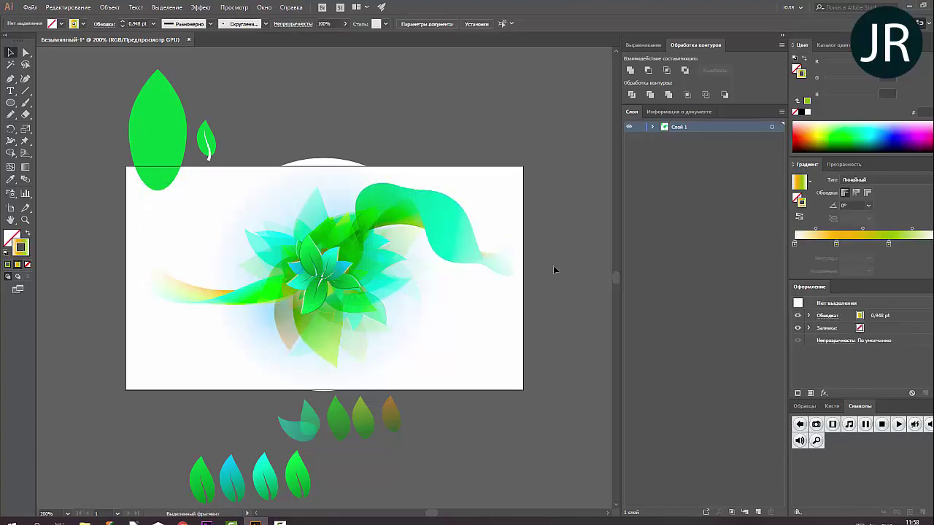
- Draw a tiny circle above the artboard with black fill and no stroke
left_click(11, 103)
left_click_drag(288, 88, 282, 82)
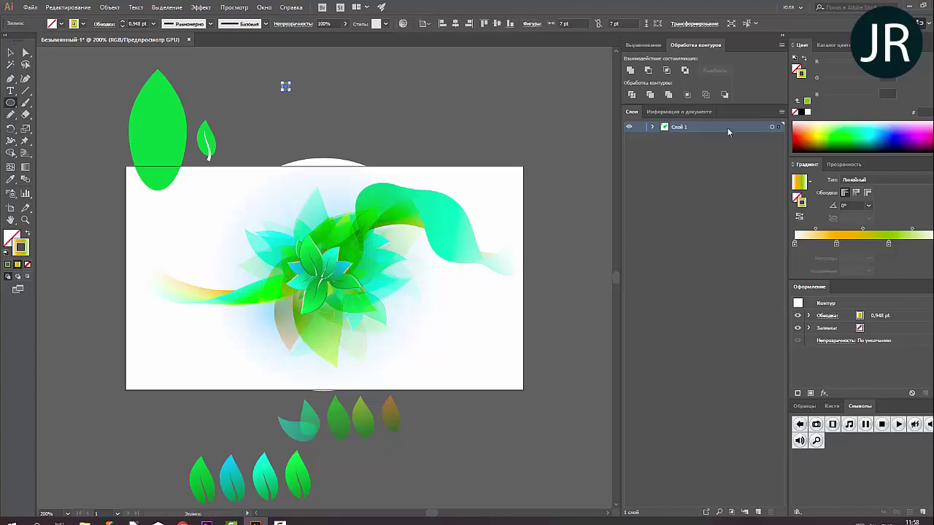
left_click(794, 111)
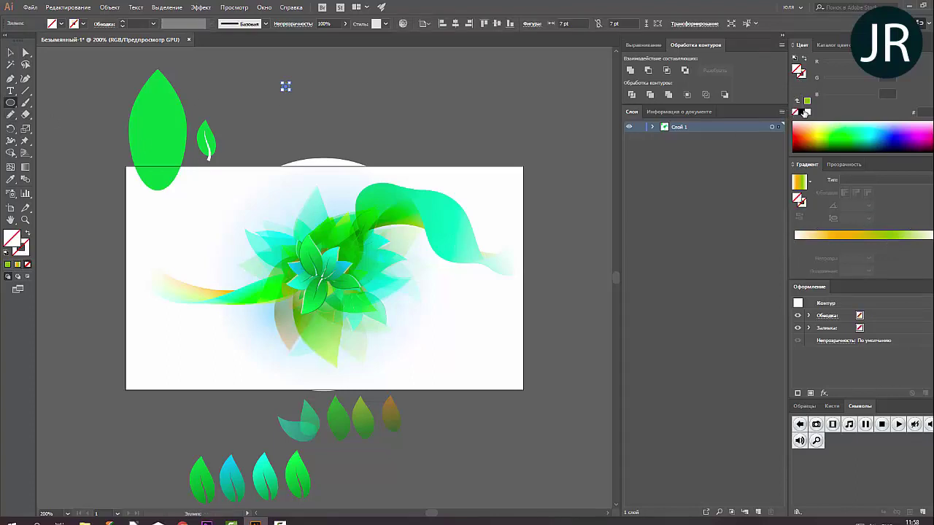
left_click(801, 112)
left_click(11, 53)
left_click(294, 97)
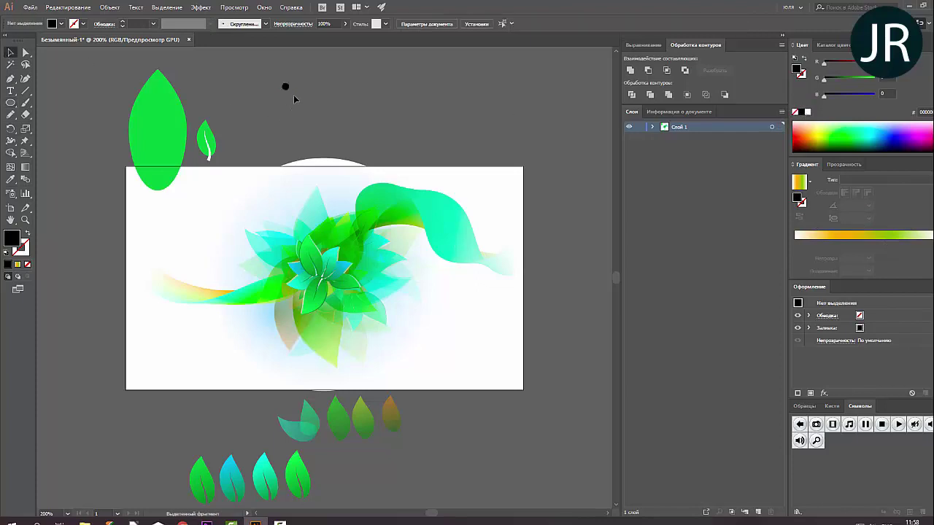
left_click(285, 87)
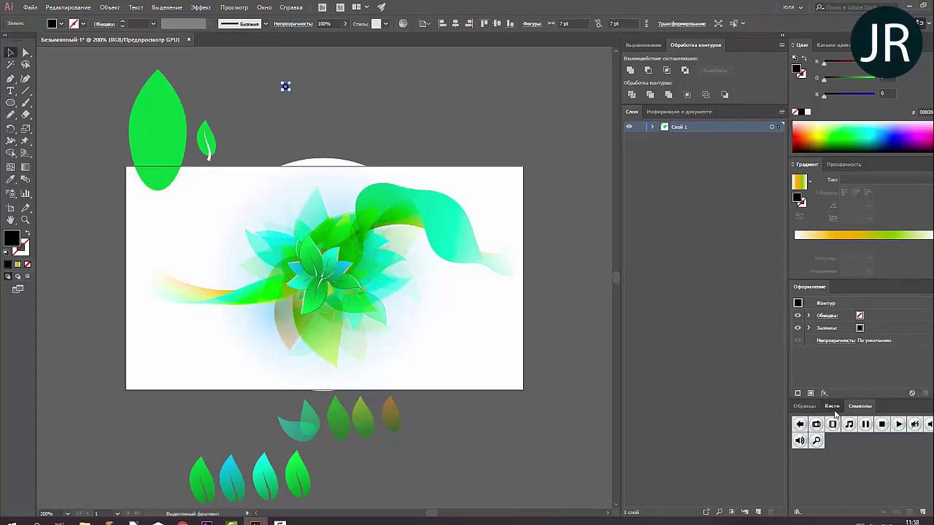
- Make the dot a Scatter Brush with Random size, spacing and scatter
left_click(831, 405)
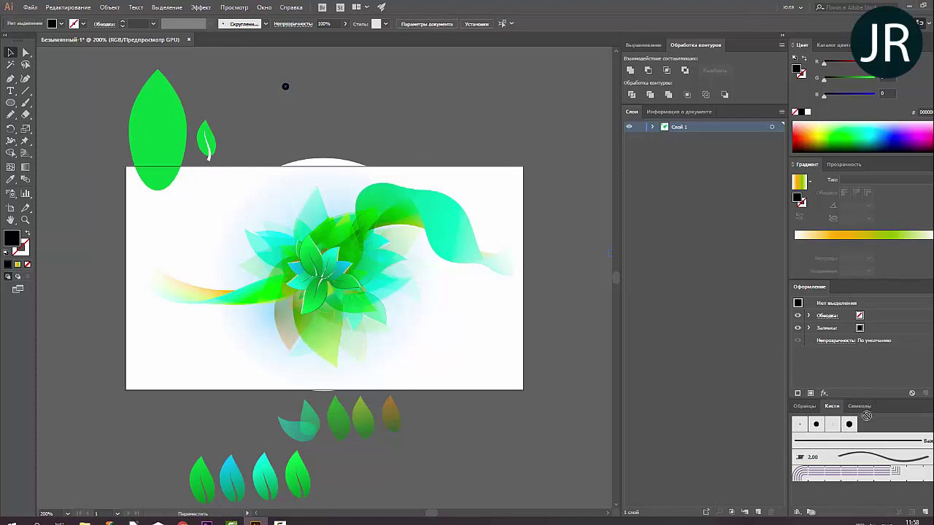
left_click_drag(285, 87, 857, 449)
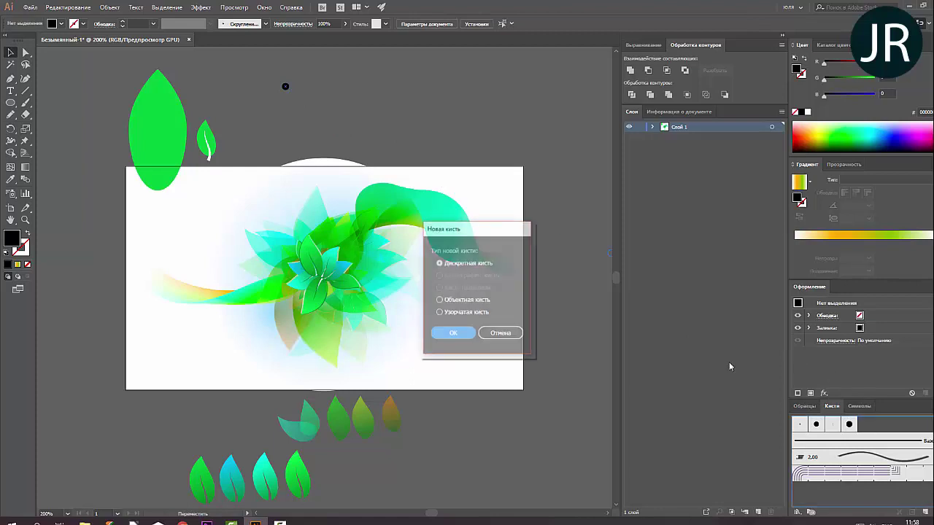
left_click(453, 333)
mouse_move(652, 149)
left_mouse_down()
mouse_move(633, 149)
mouse_move(638, 165)
left_mouse_up()
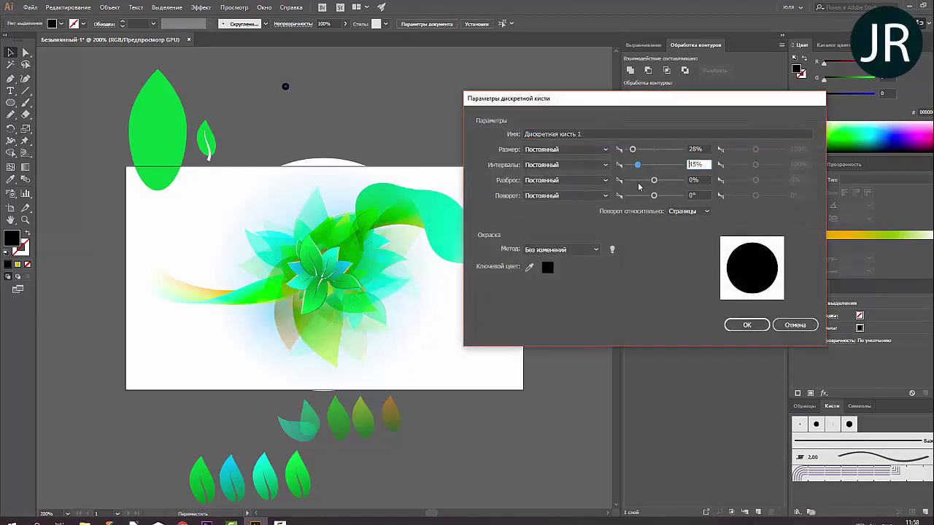
left_click(554, 149)
left_click(556, 171)
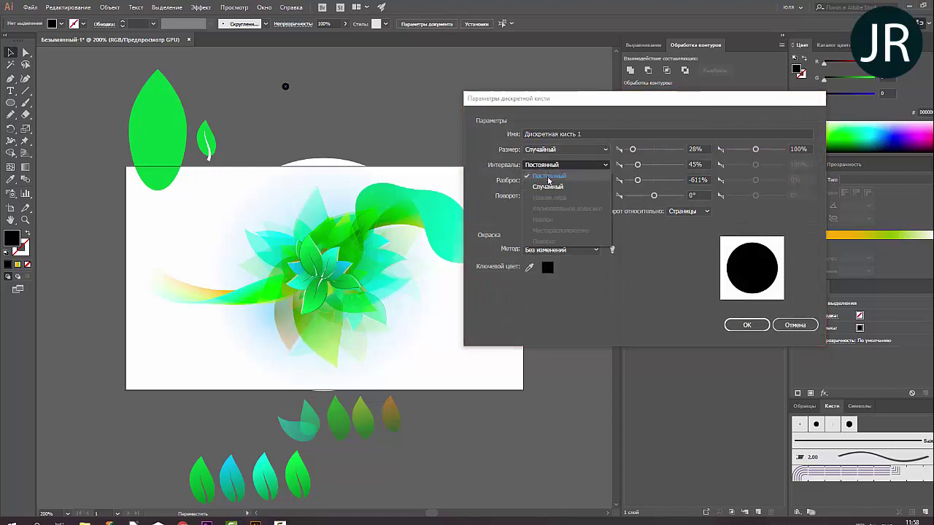
left_click(547, 187)
left_click(543, 202)
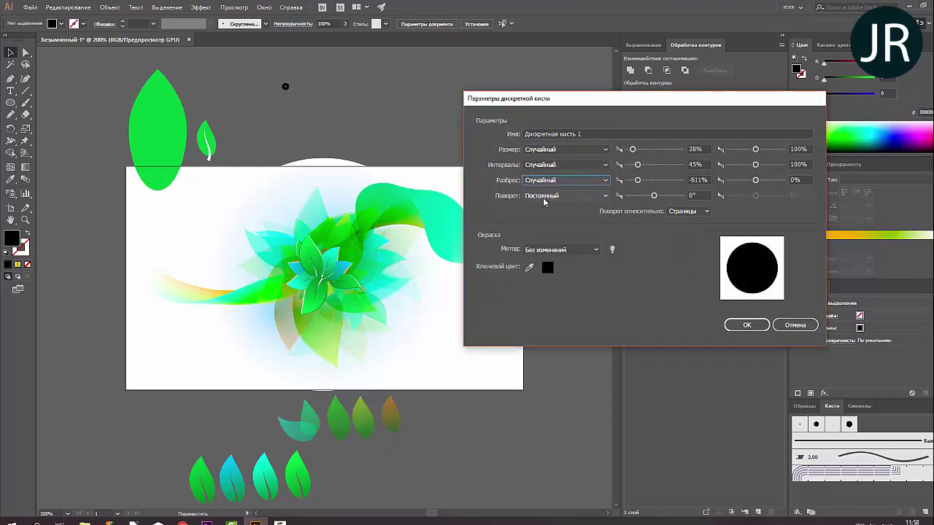
left_click(751, 325)
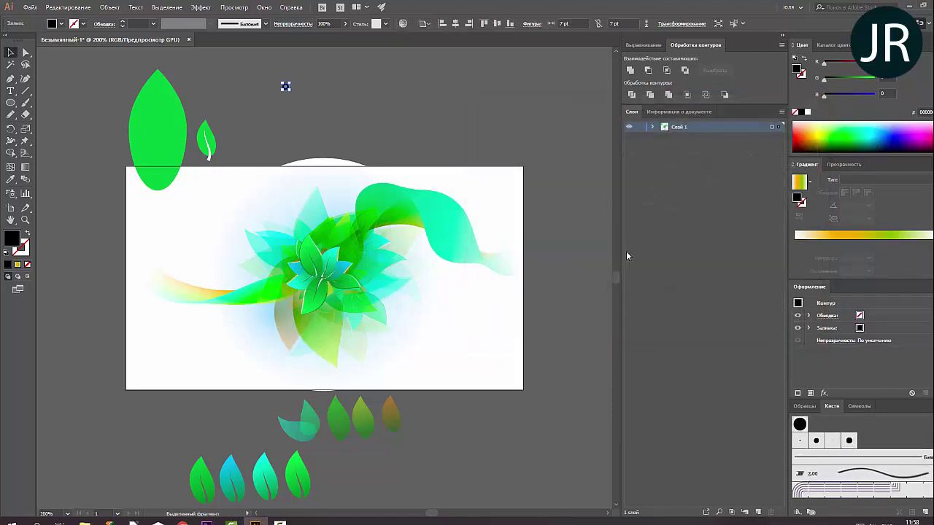
- Draw a freehand loop around the flower and stroke it with the dot scatter brush
left_click(342, 129)
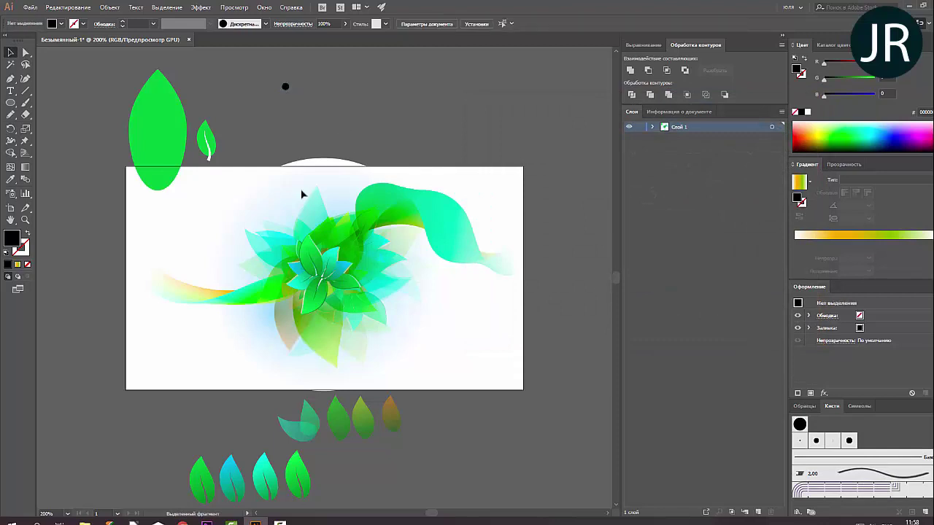
left_click(11, 115)
mouse_move(246, 232)
left_mouse_down()
mouse_move(262, 293)
mouse_move(324, 345)
left_mouse_up()
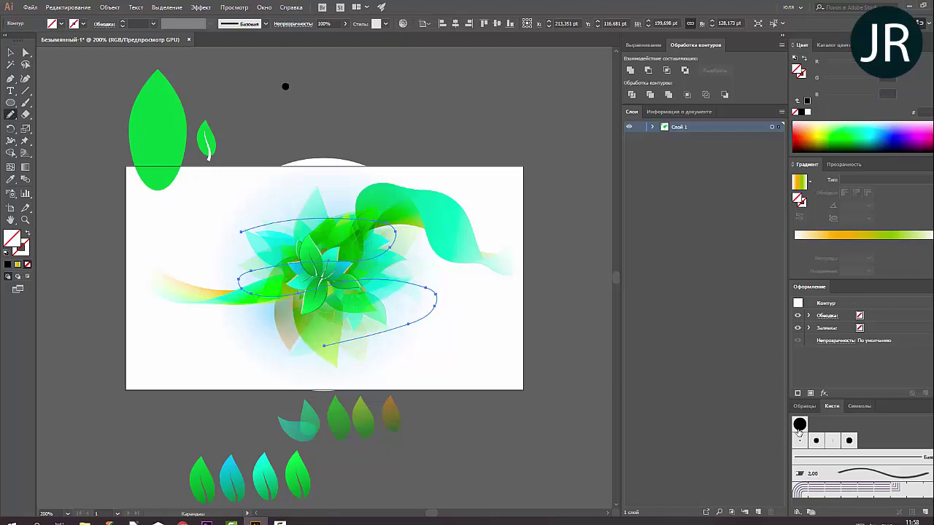
double_click(799, 425)
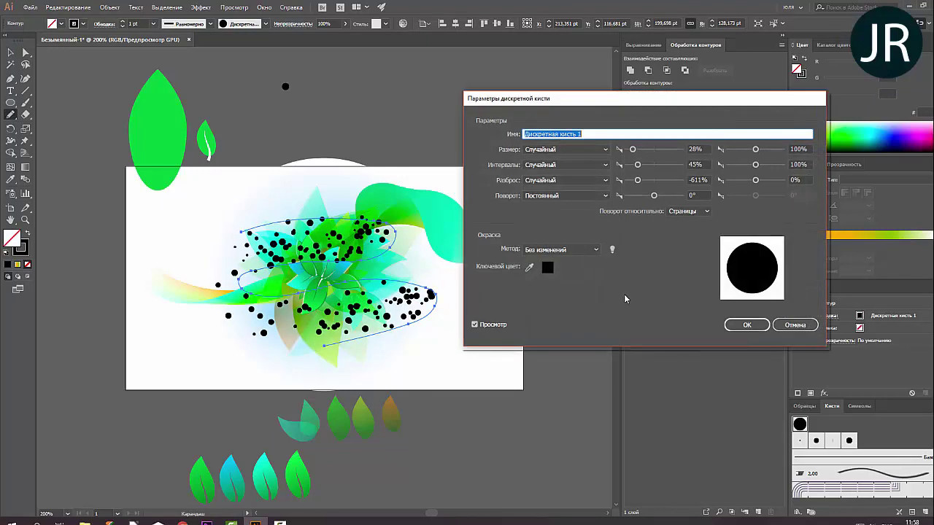
- Set the brush's dot size to 57–300%, spacing to 766%, and adjust the scatter
left_click(647, 149)
left_click(666, 165)
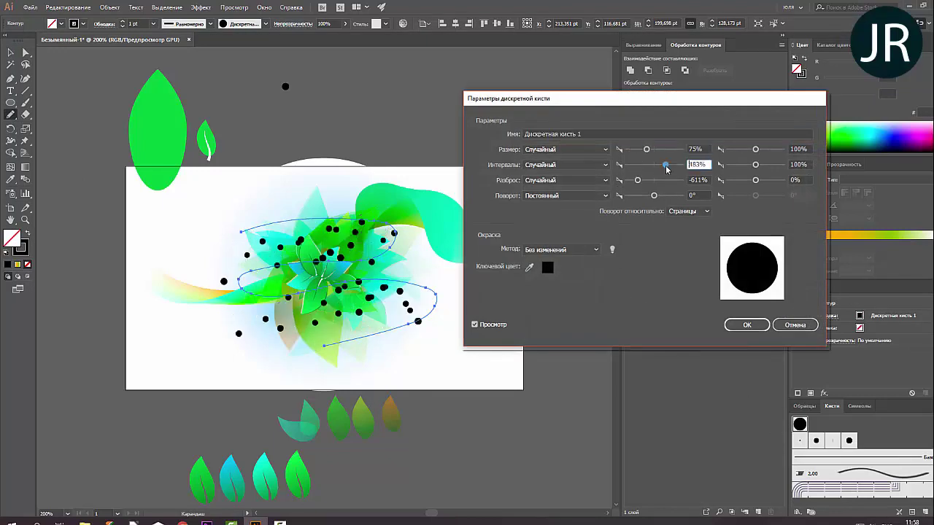
left_click_drag(639, 180, 633, 181)
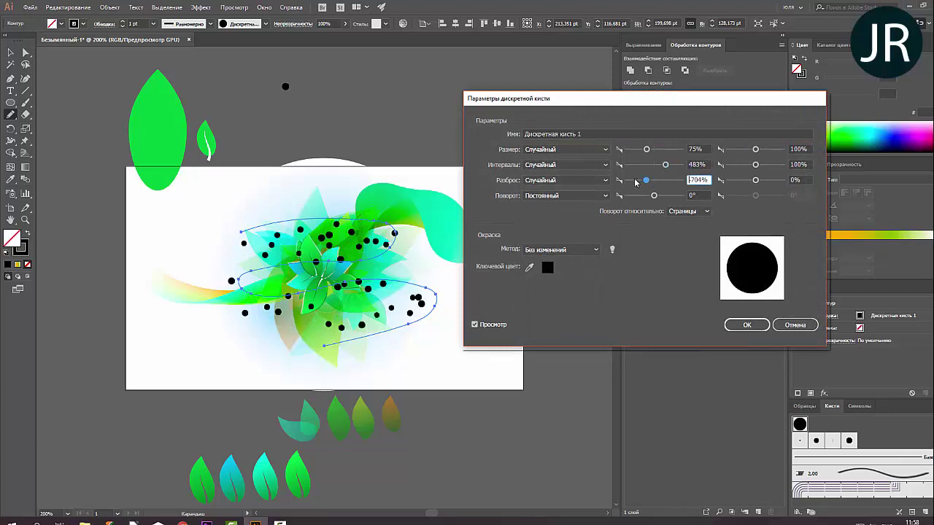
left_click(668, 181)
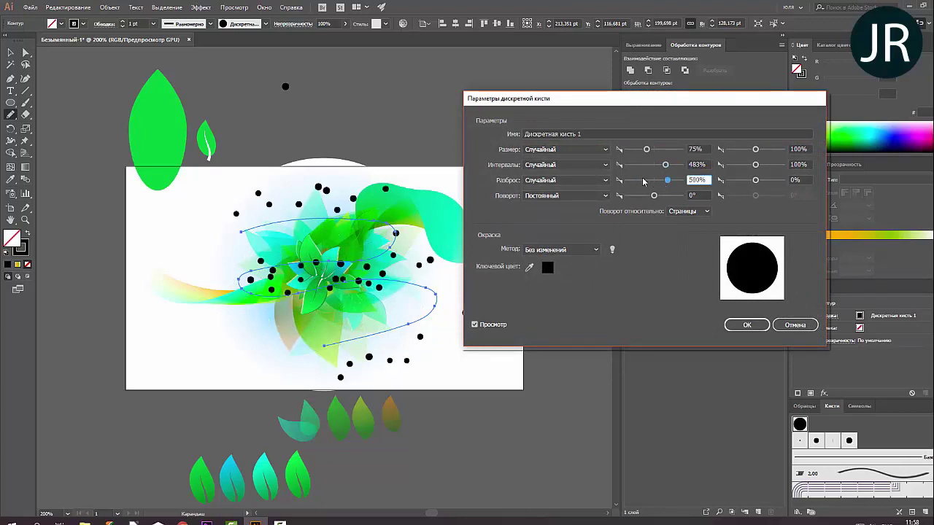
left_click(641, 181)
left_click(641, 165)
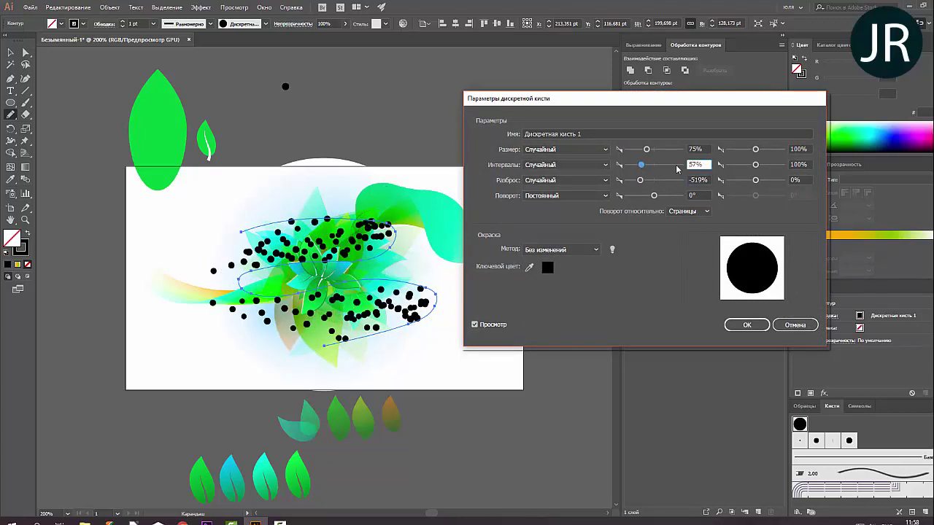
left_click(674, 165)
left_click(655, 180)
left_click(637, 180)
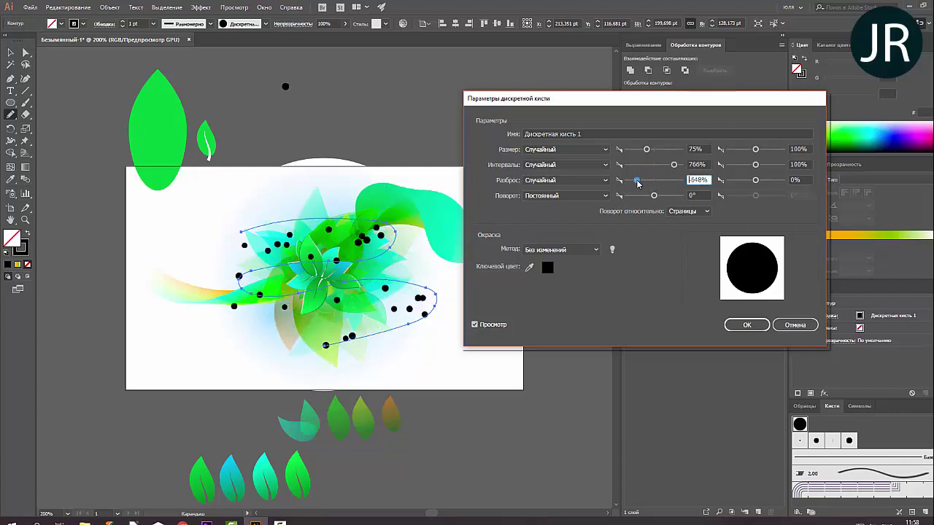
left_click(641, 149)
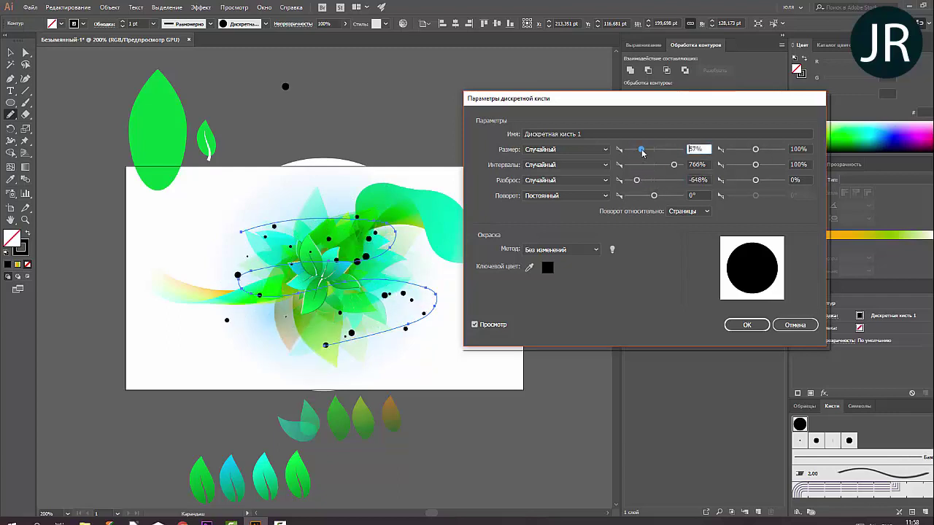
left_click(762, 150)
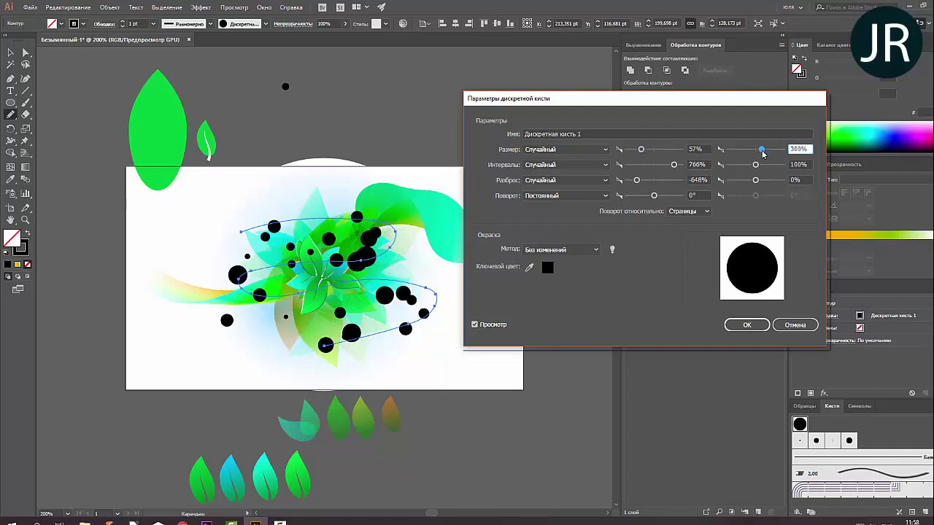
- Apply the brush settings to the existing stroke and expand the dotted stroke into separate dots
left_click(751, 326)
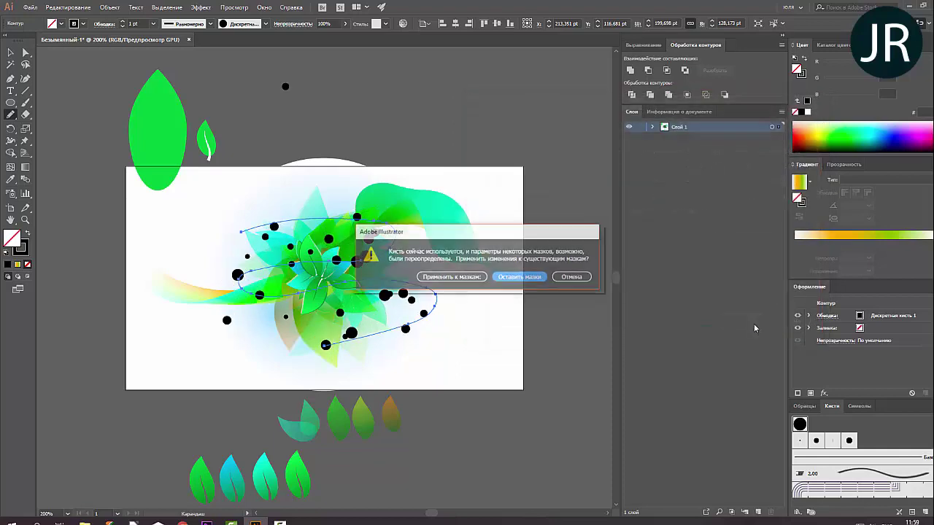
left_click(456, 277)
left_click(110, 8)
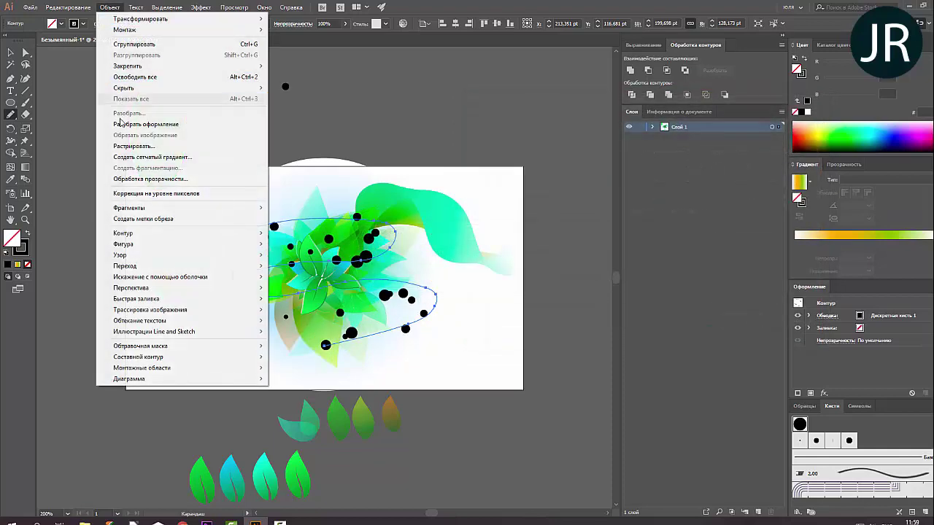
left_click(146, 127)
key("v")
- Zoom into the upper-left dots and isolate the dot group
key("z")
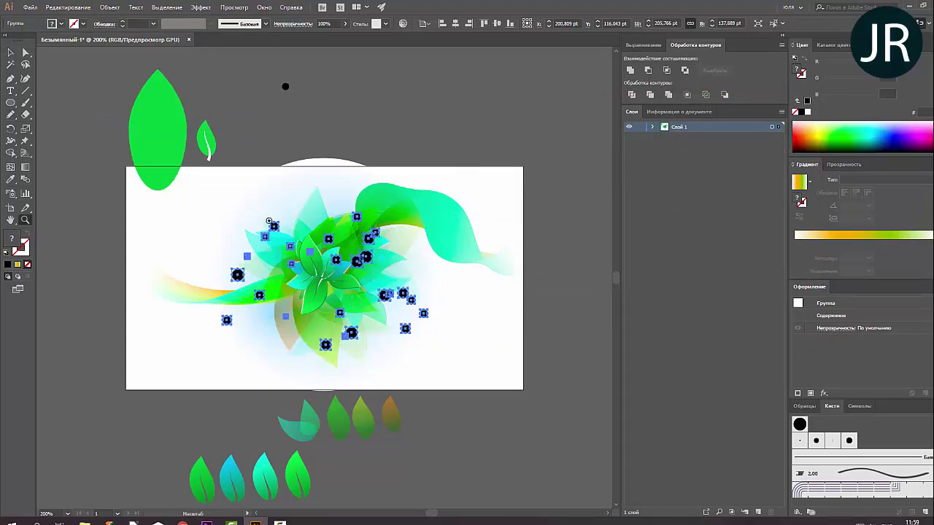
left_click(264, 211)
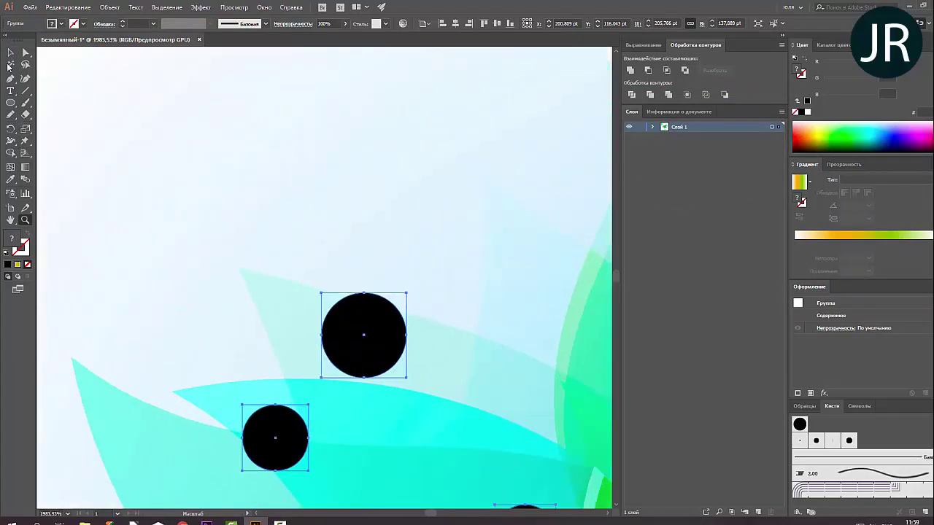
left_click(10, 52)
right_click(353, 321)
left_click(379, 393)
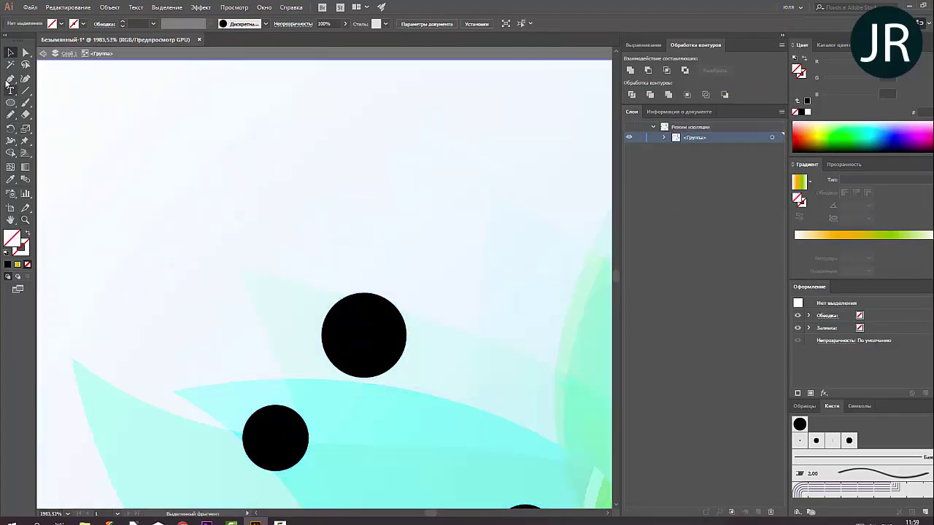
- Try Magic Wand selection of the dots, close its options, and exit the isolated group
key("y")
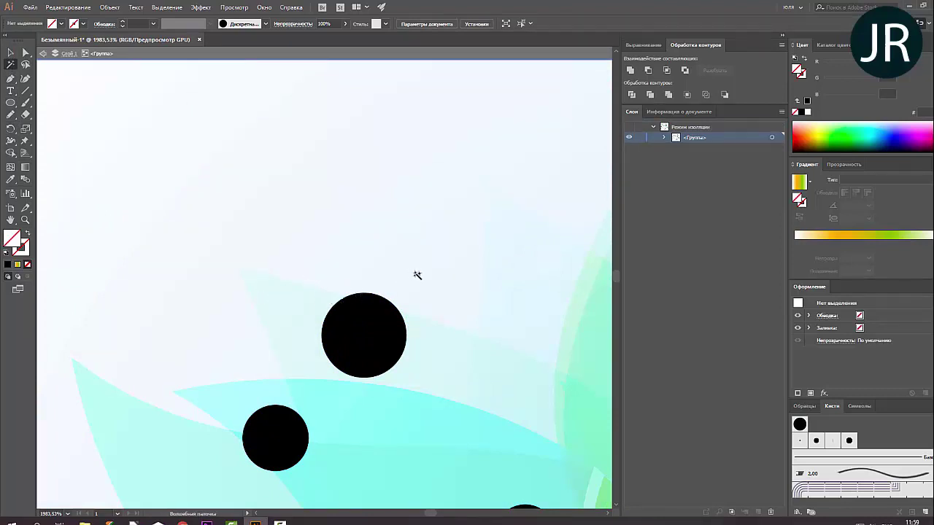
left_click(10, 53)
left_click_drag(184, 202, 437, 398)
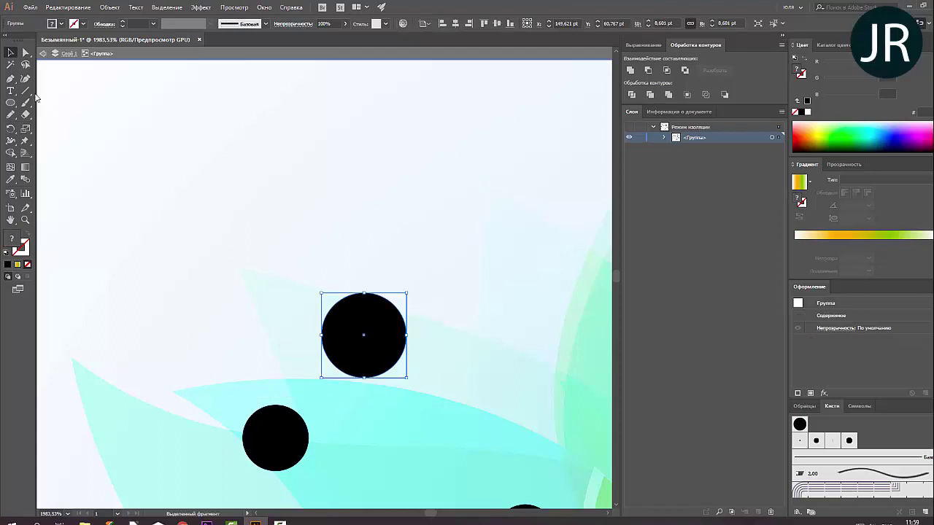
double_click(9, 66)
left_click(330, 294)
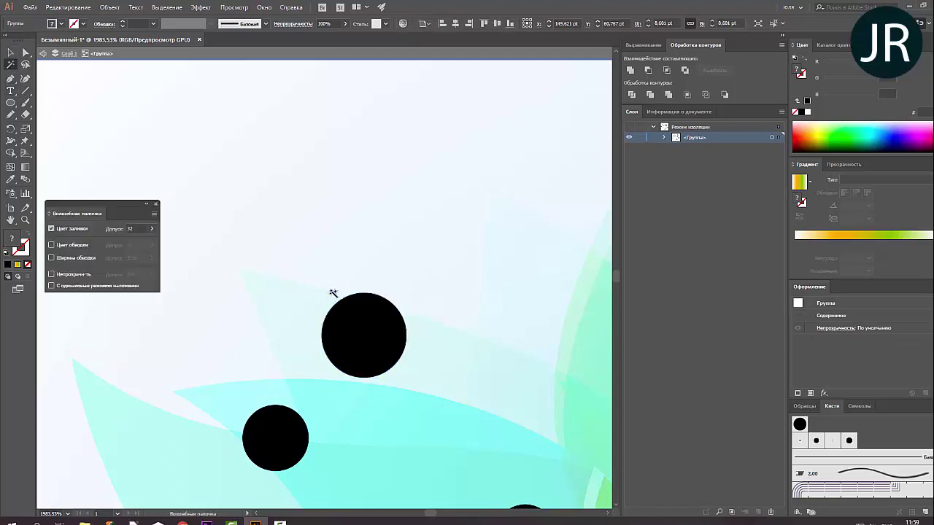
left_click(155, 206)
key("v")
double_click(110, 129)
- Fit the artboard in view and select the group of scattered black dots
key("ctrl+0")
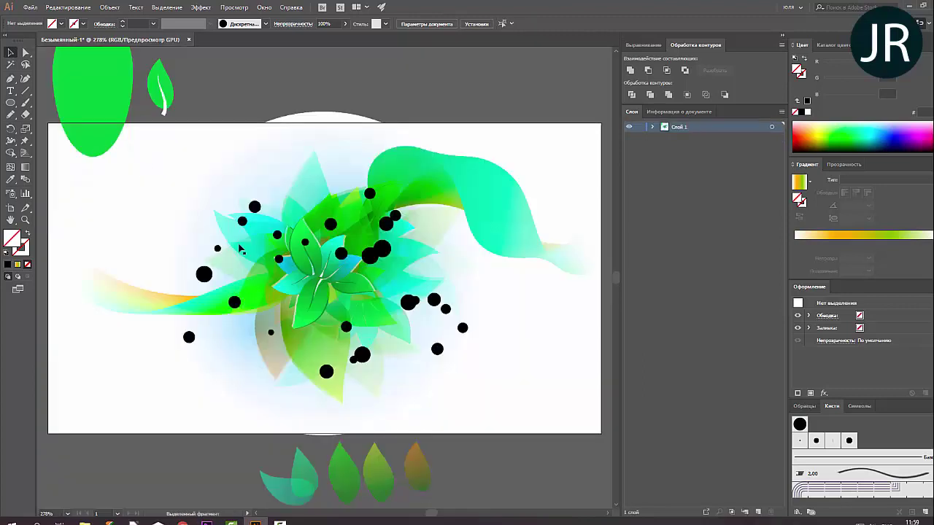
left_click(259, 211)
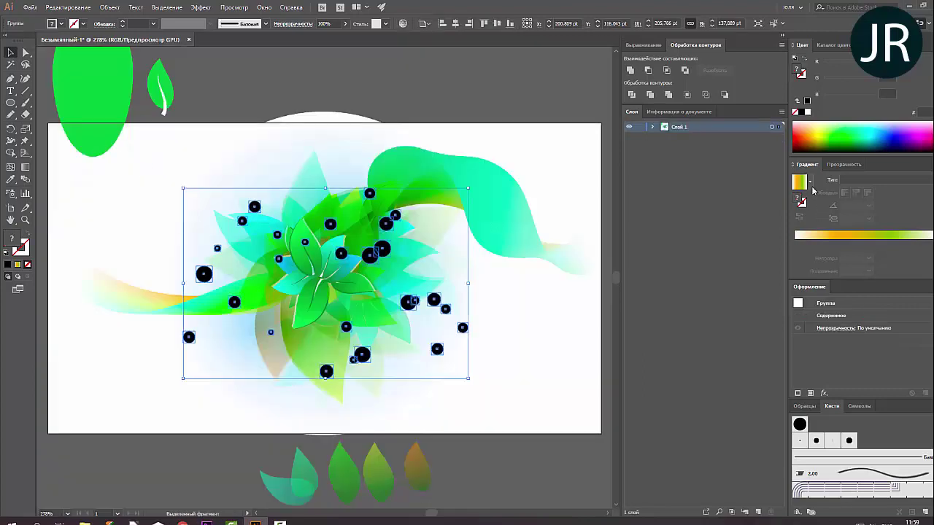
key("z")
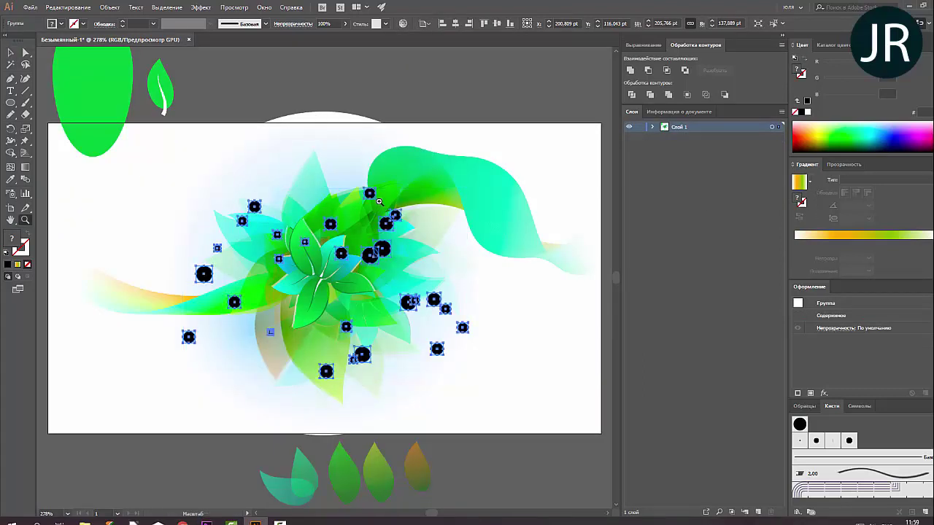
key("v")
left_click(267, 95)
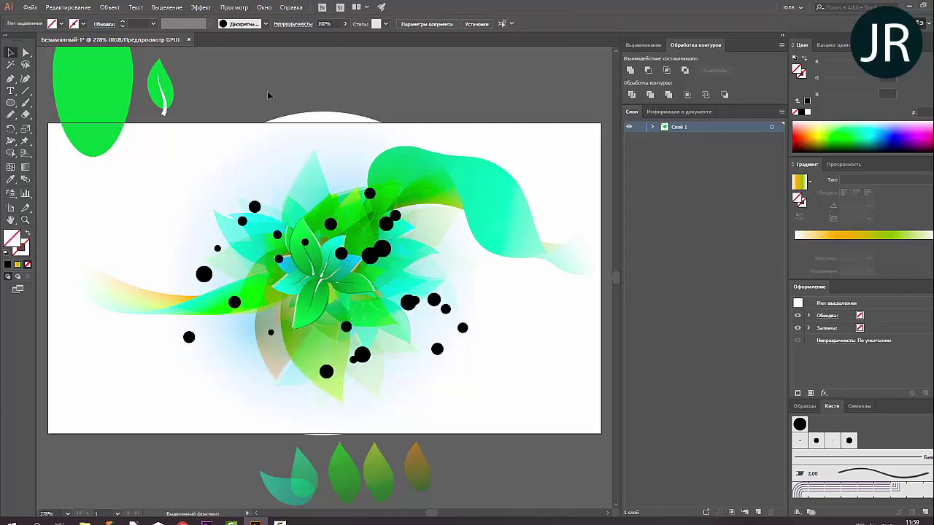
left_click(394, 223)
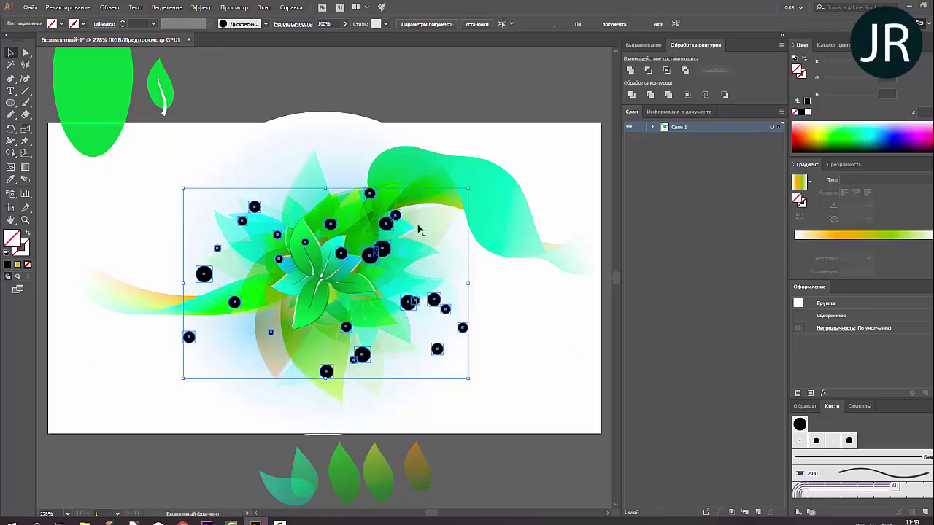
- Fill the dots with a white-to-black radial gradient, pure black end stop, midpoint shifted left
left_click(810, 183)
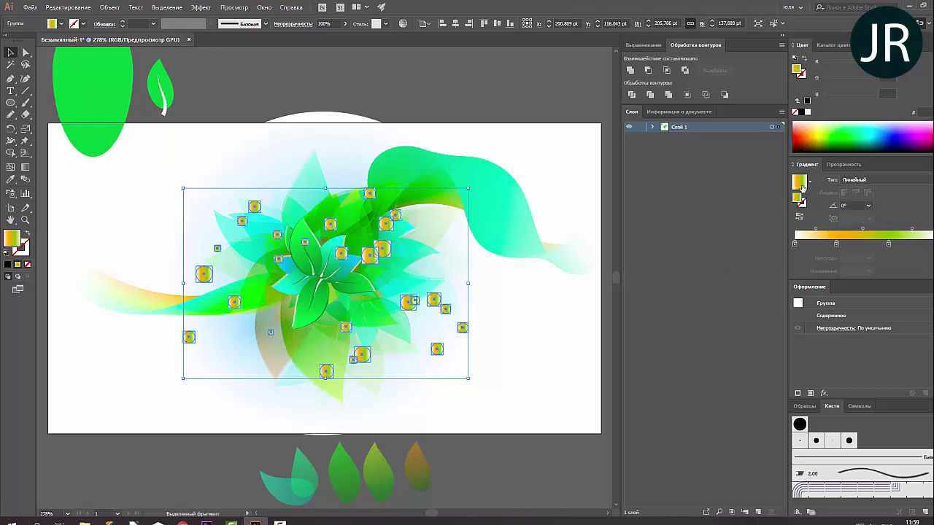
left_click(809, 184)
left_click(785, 210)
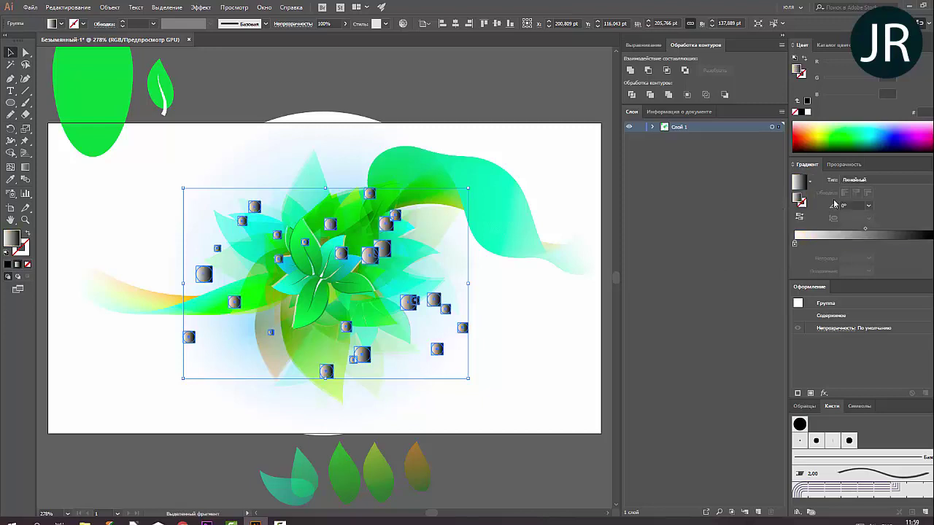
left_click(853, 179)
left_click(849, 249)
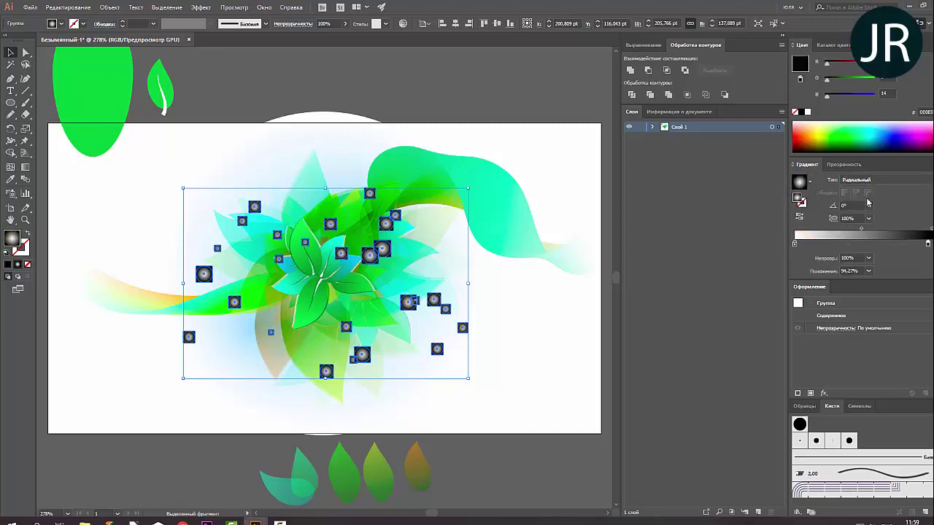
left_click(803, 113)
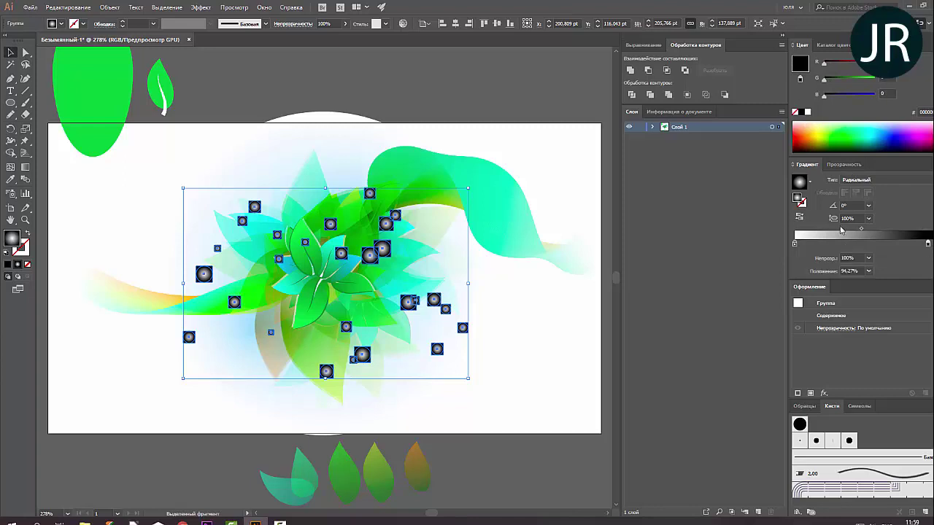
left_click_drag(860, 229, 802, 230)
- Set the dots' blend mode to Color Dodge in Transparency
left_click(843, 164)
left_click(826, 180)
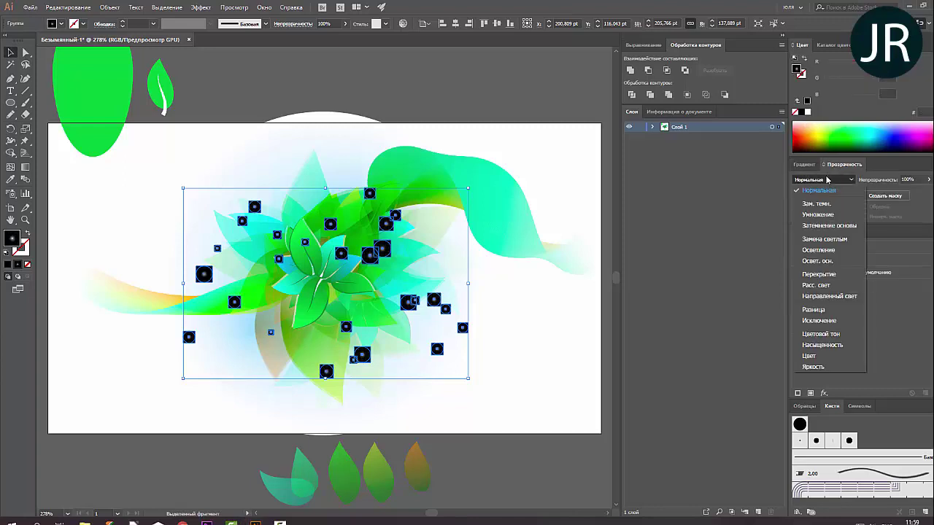
left_click(818, 261)
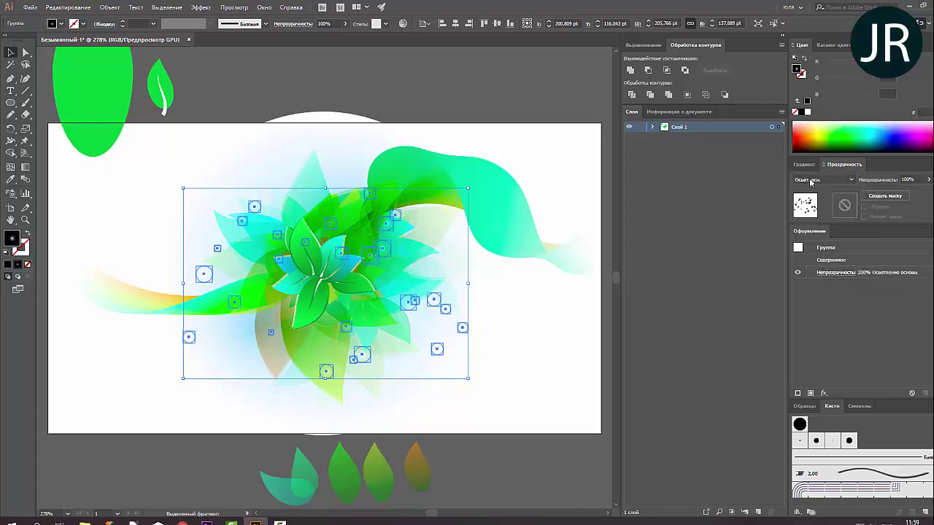
left_click(805, 165)
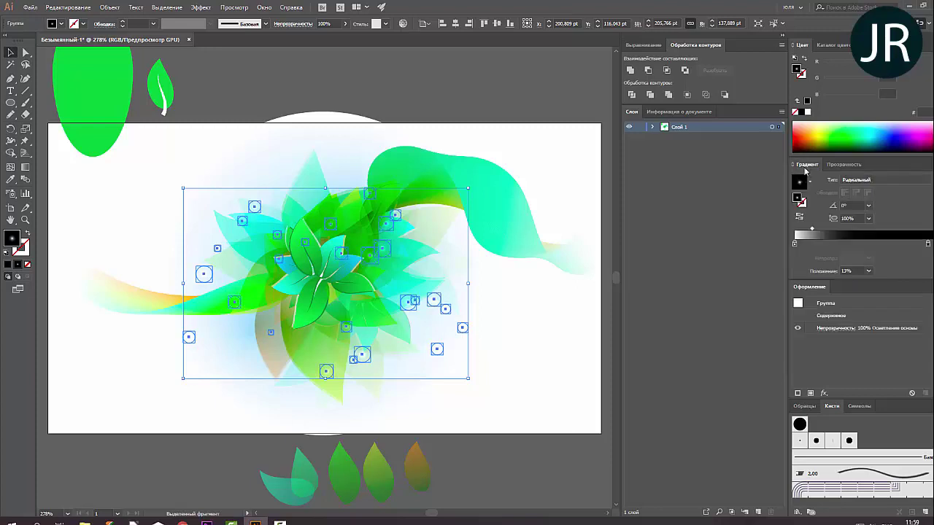
- Remove the grey gradient stop and add a new stop near 13%
left_click(511, 110)
left_click(444, 309)
left_click(808, 244)
mouse_move(809, 245)
left_mouse_down()
mouse_move(838, 248)
mouse_move(803, 244)
left_mouse_up()
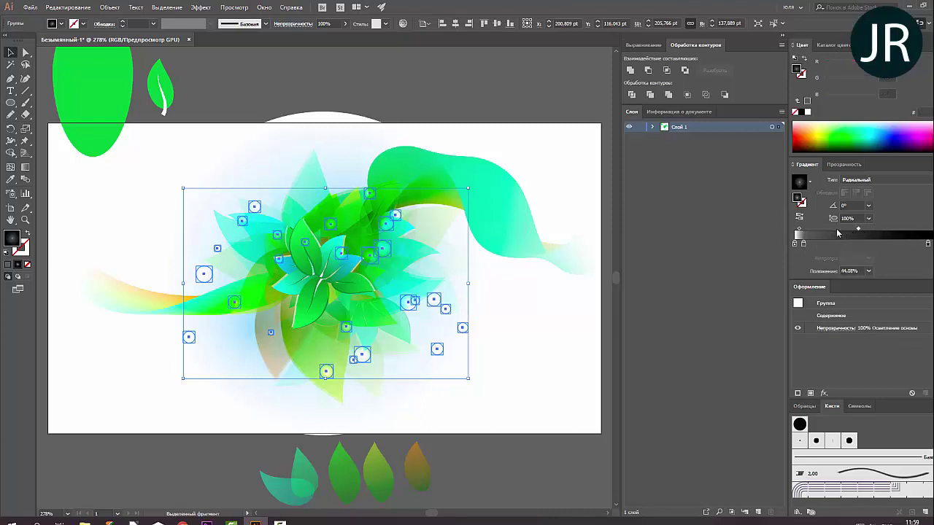
left_click_drag(854, 229, 814, 231)
left_click(508, 89)
- Slide the dots' 13% gradient stop to about 5% and check the glow
key("ctrl+minus")
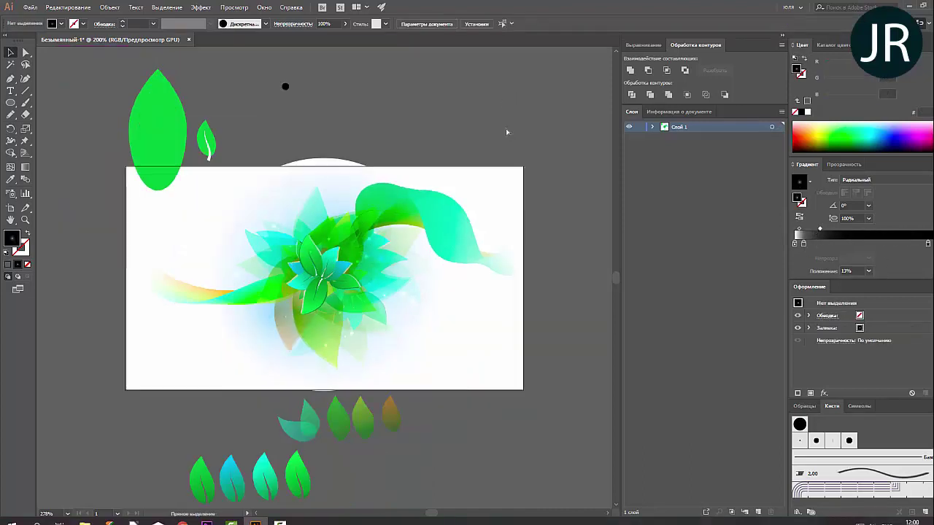
left_click(413, 303)
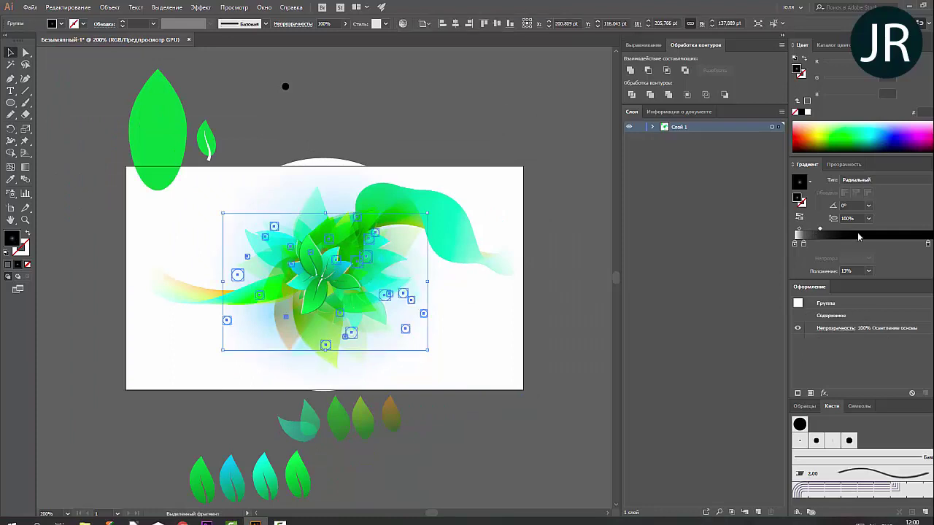
left_click(794, 244)
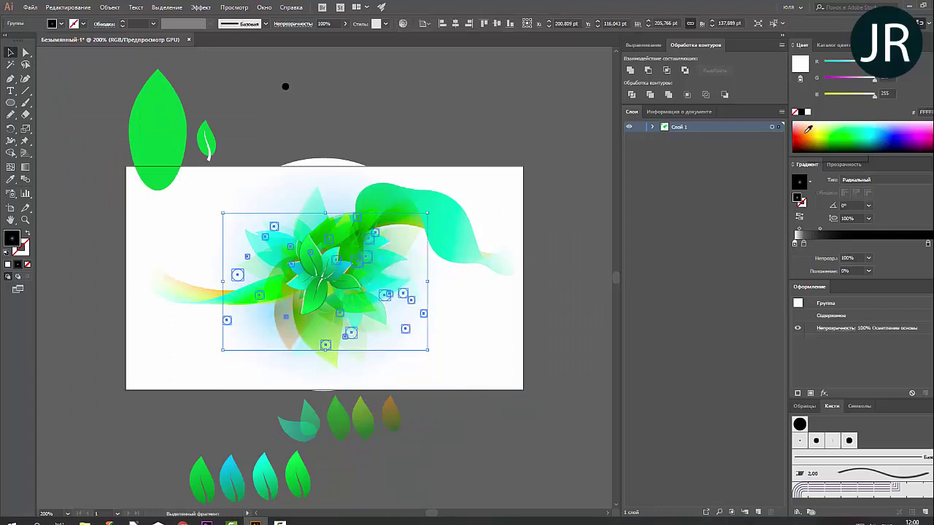
left_click(812, 243)
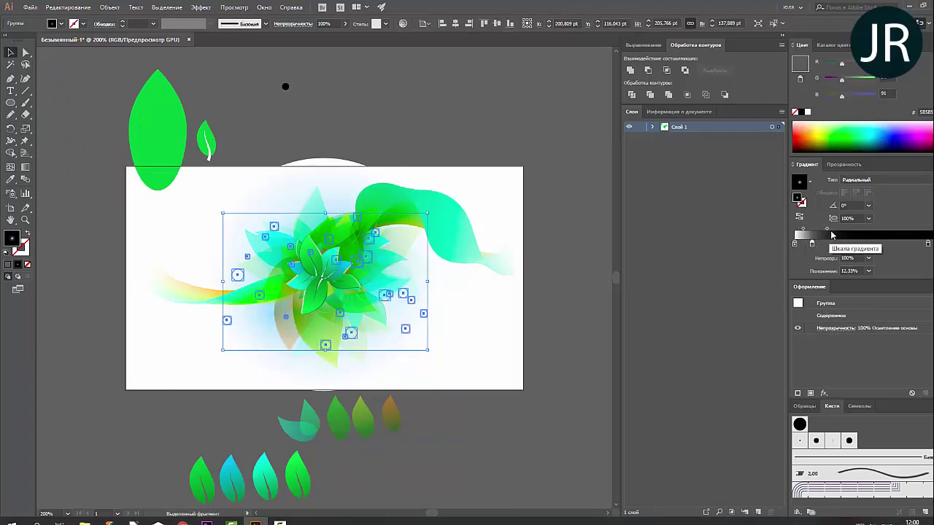
left_click(436, 132)
left_click(413, 303)
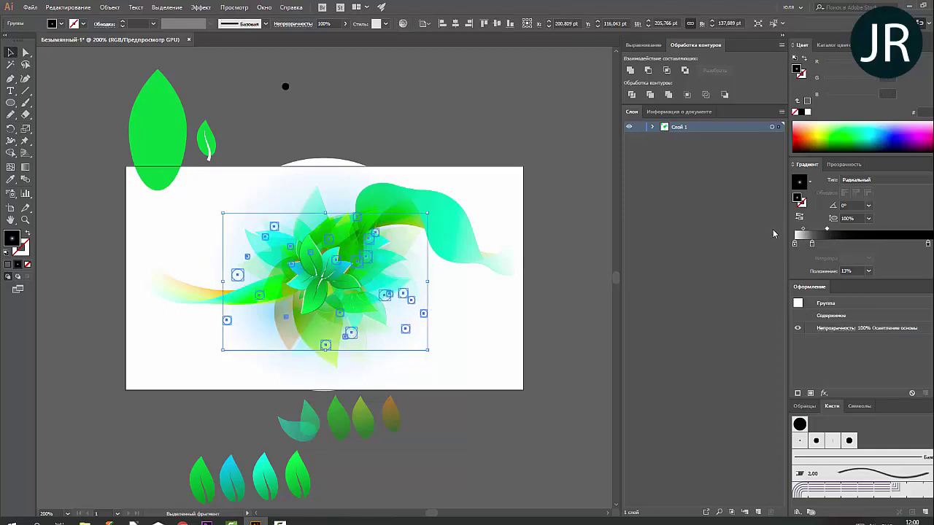
left_click_drag(812, 244, 801, 245)
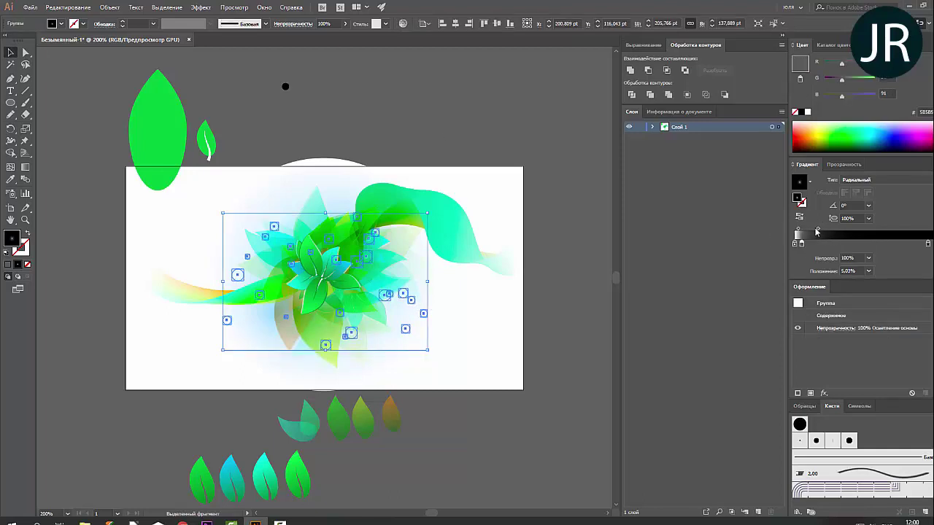
left_click(815, 231)
left_click(498, 148)
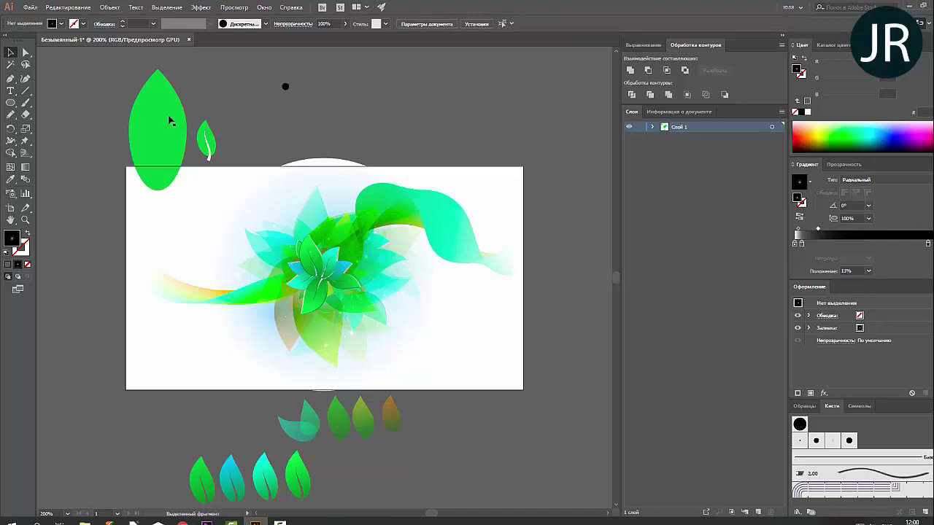
- Delete the spare green leaves and stray black dot above the artboard
scroll(88, 131, "down", 1)
left_click_drag(227, 139, 192, 117)
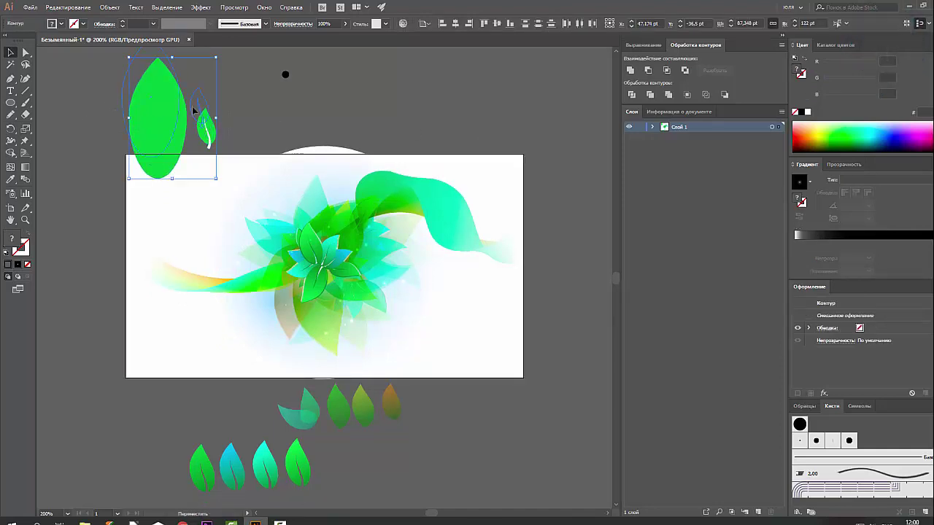
left_click(246, 118)
scroll(245, 255, "down", 1)
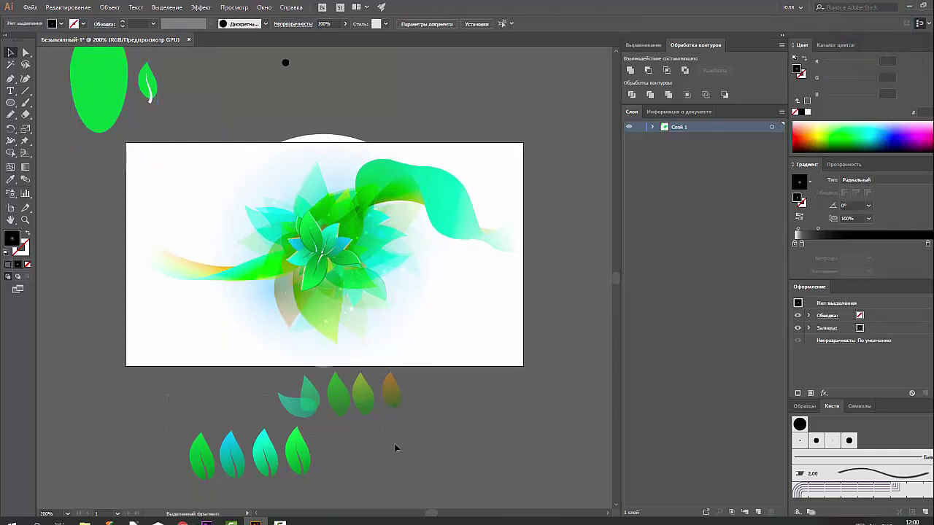
scroll(76, 102, "up", 4)
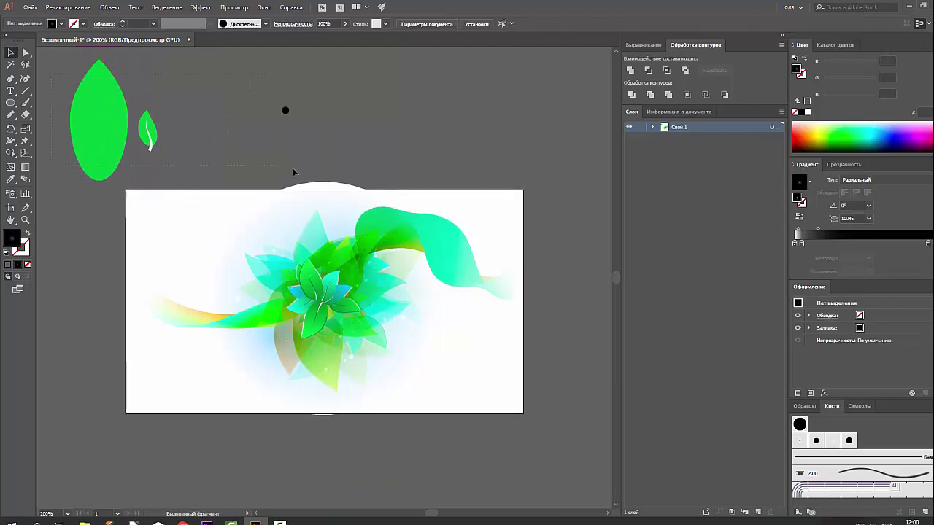
left_click_drag(294, 172, 59, 52)
key("Delete")
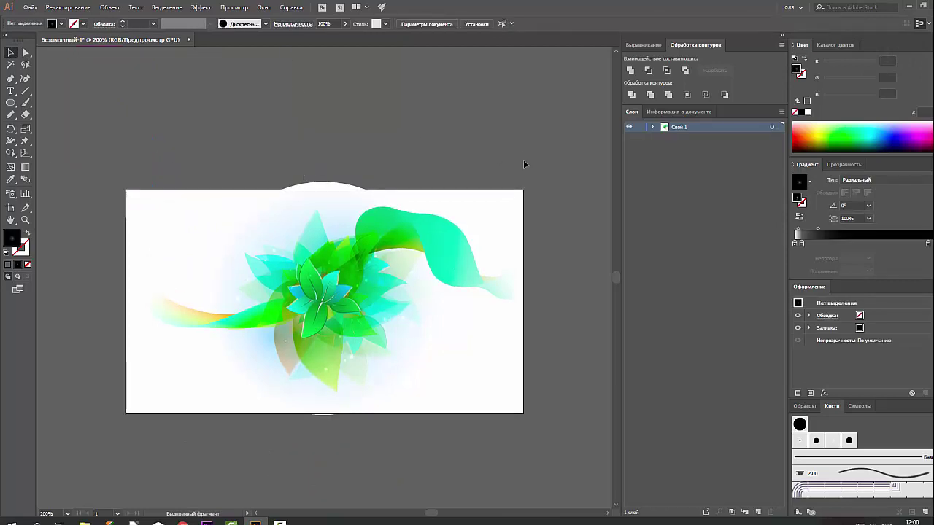